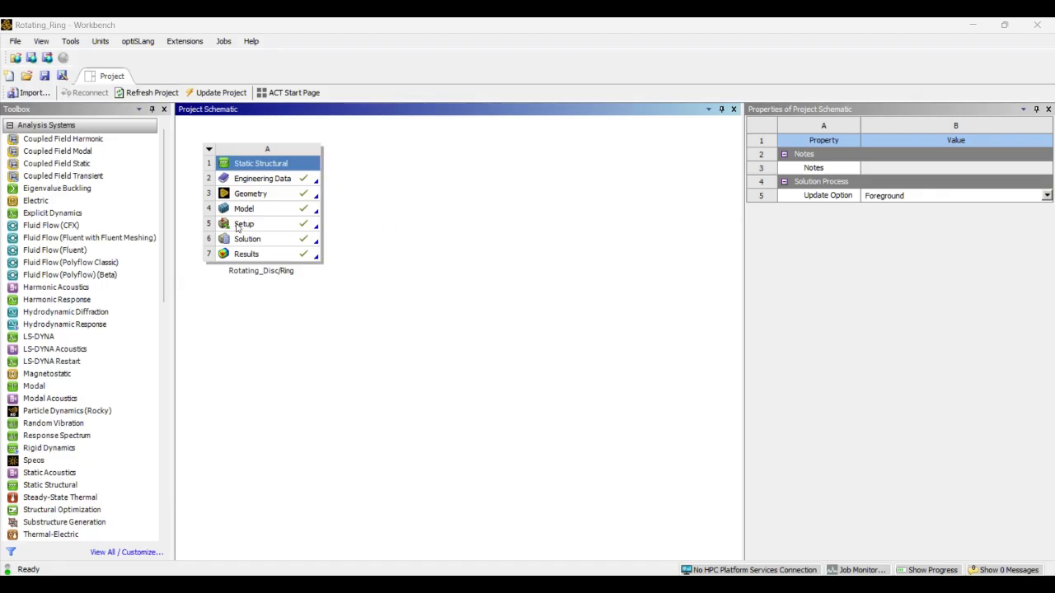
# Add a standalone Static Structural system to the project schematic beside the Rotating_Disc/Ring system
pyautogui.click(64, 300)
pyautogui.scroll(-1, 64, 301)
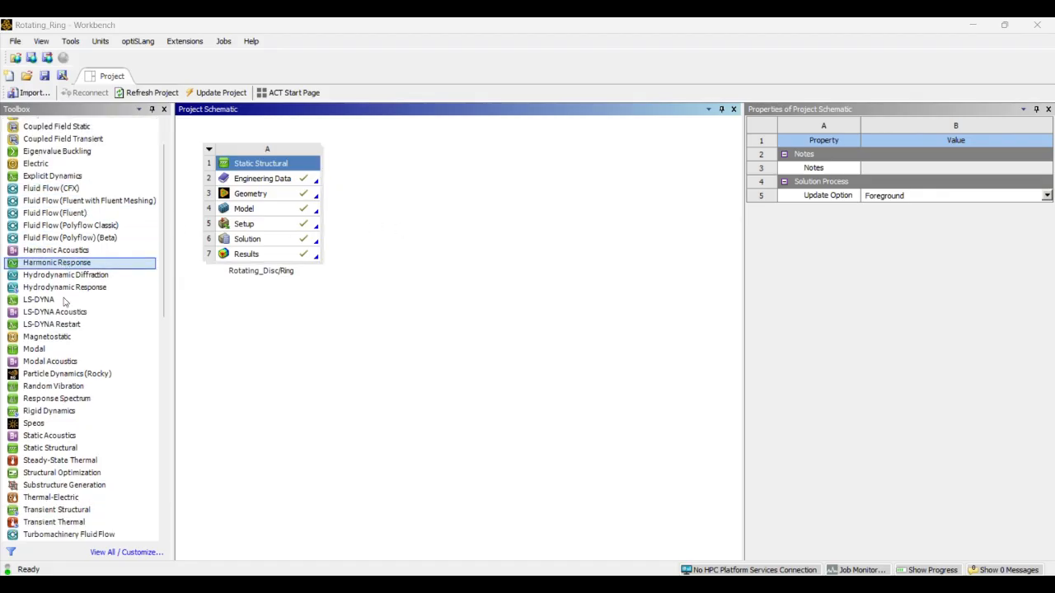
pyautogui.scroll(-1, 64, 302)
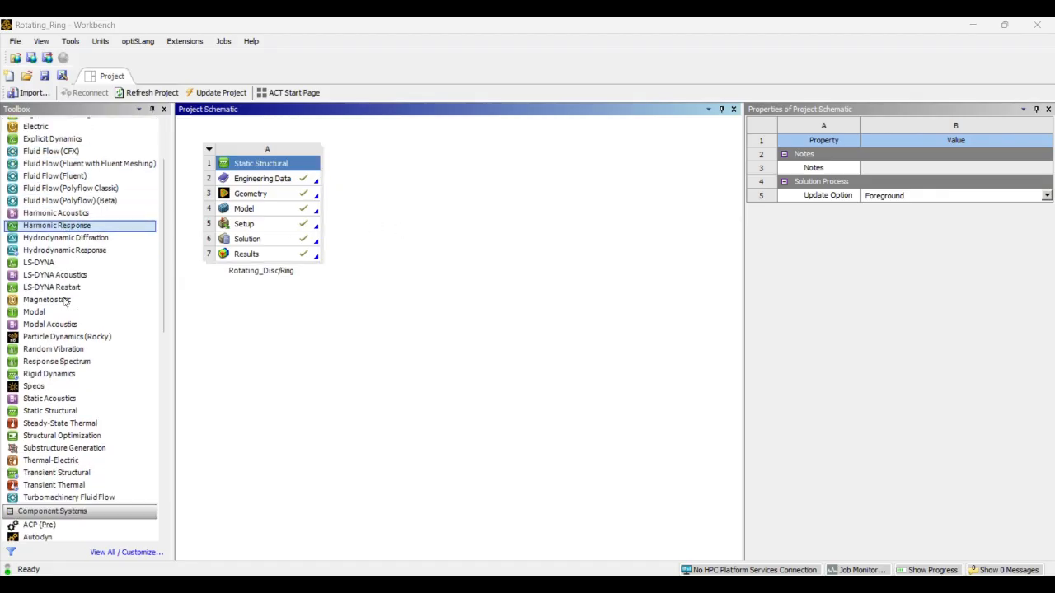
pyautogui.scroll(-1, 64, 302)
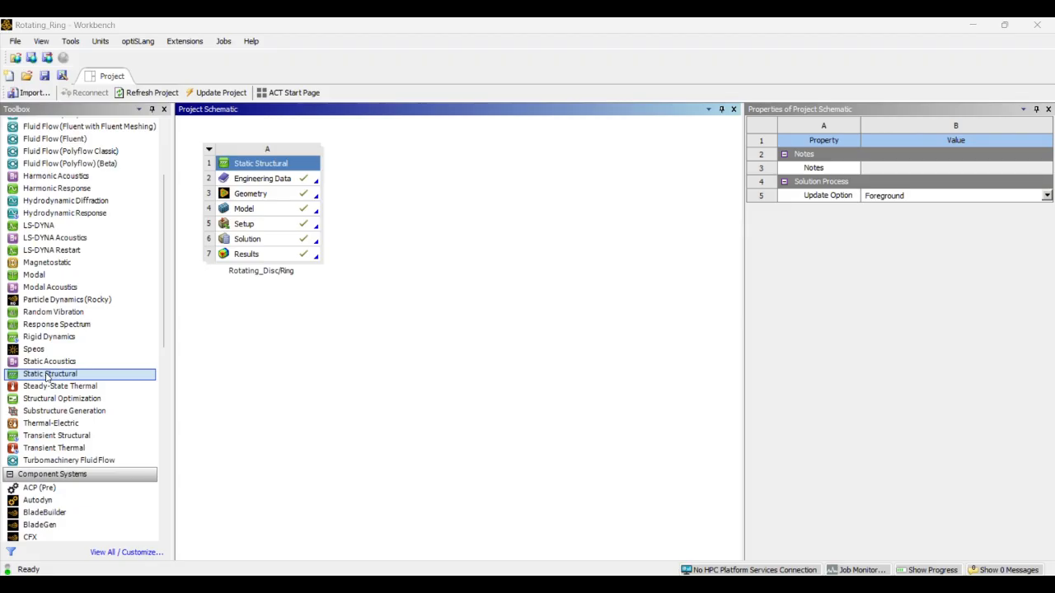
pyautogui.moveTo(48, 377); pyautogui.dragTo(423, 196)
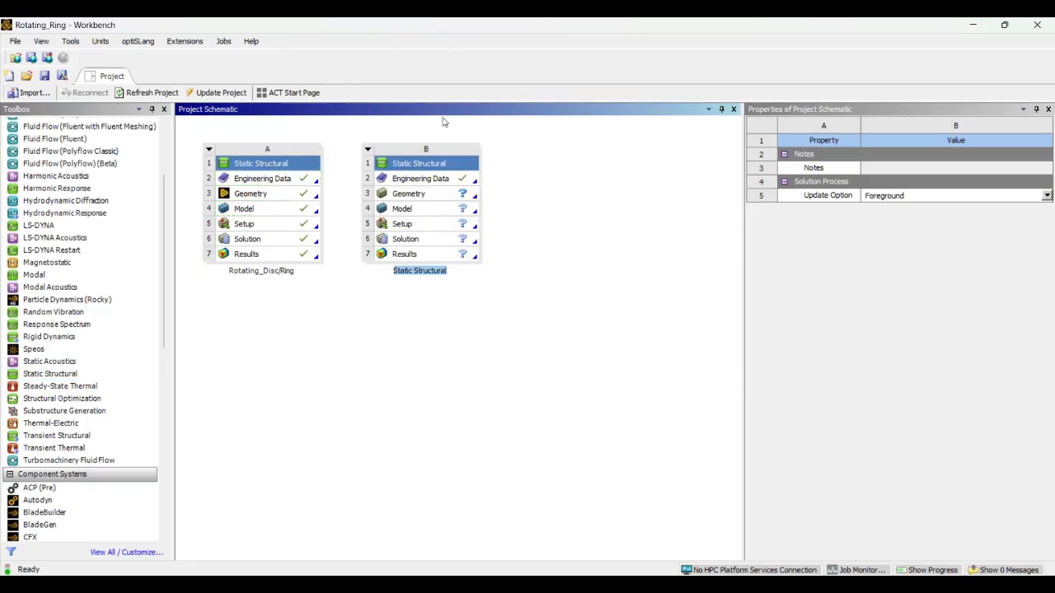
# Rename the new Static Structural system as "Stress in Roating Disc/Ring"
pyautogui.click(418, 169)
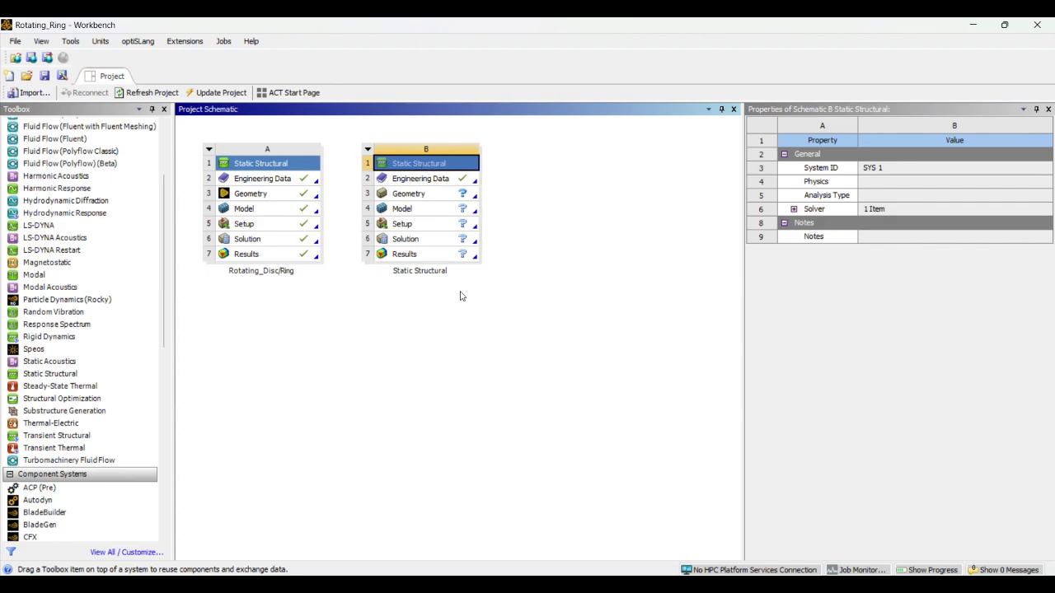
pyautogui.doubleClick(417, 165)
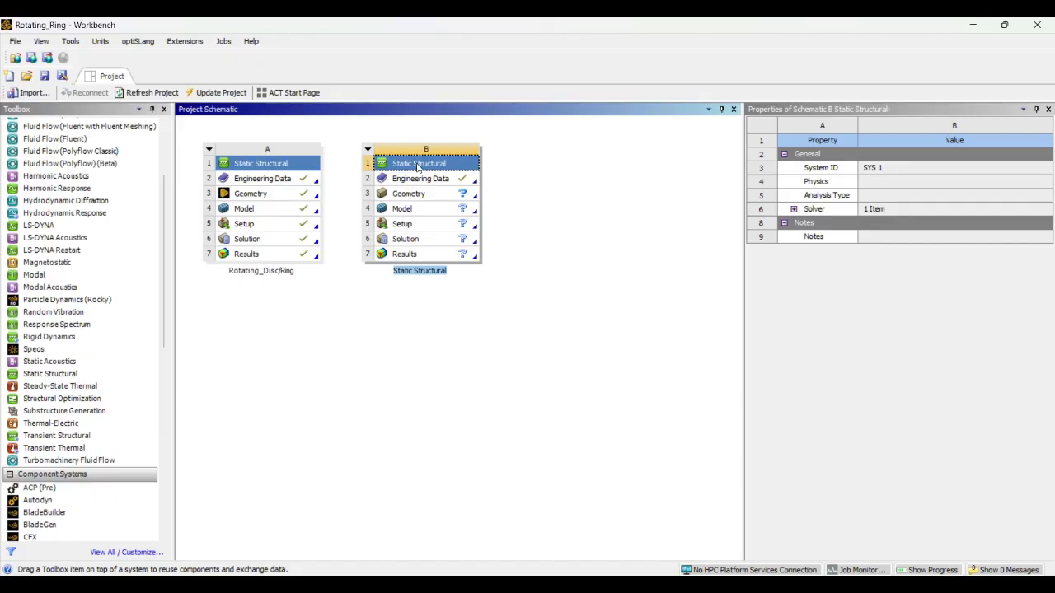
pyautogui.write('Stress in r')
pyautogui.write('oating Disc/')
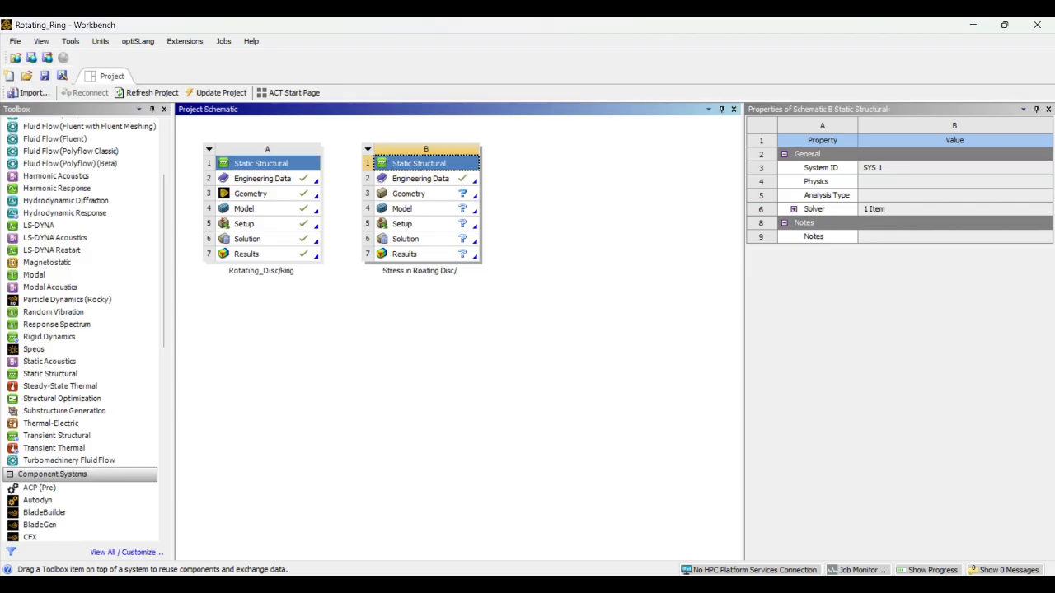
pyautogui.write('Ring')
pyautogui.click(534, 158)
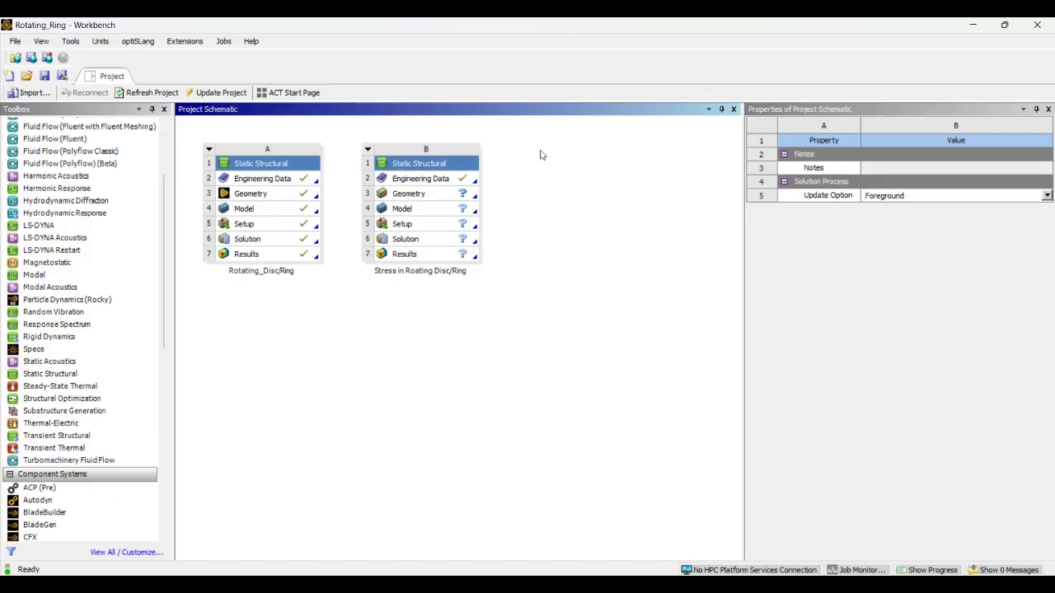
# Review the unit systems available for the project
pyautogui.click(98, 40)
pyautogui.click(98, 43)
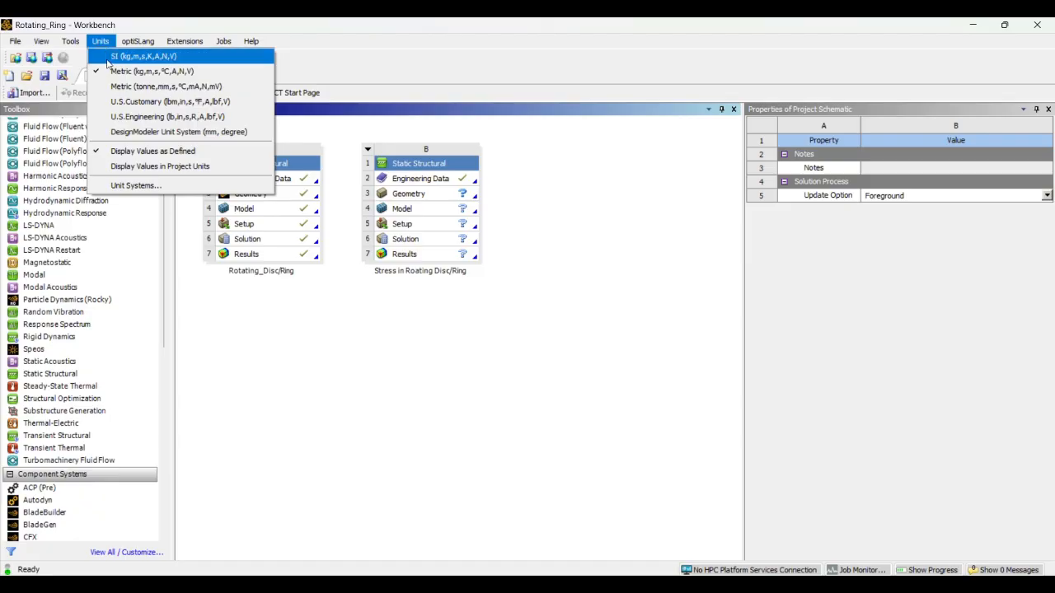
pyautogui.click(167, 120)
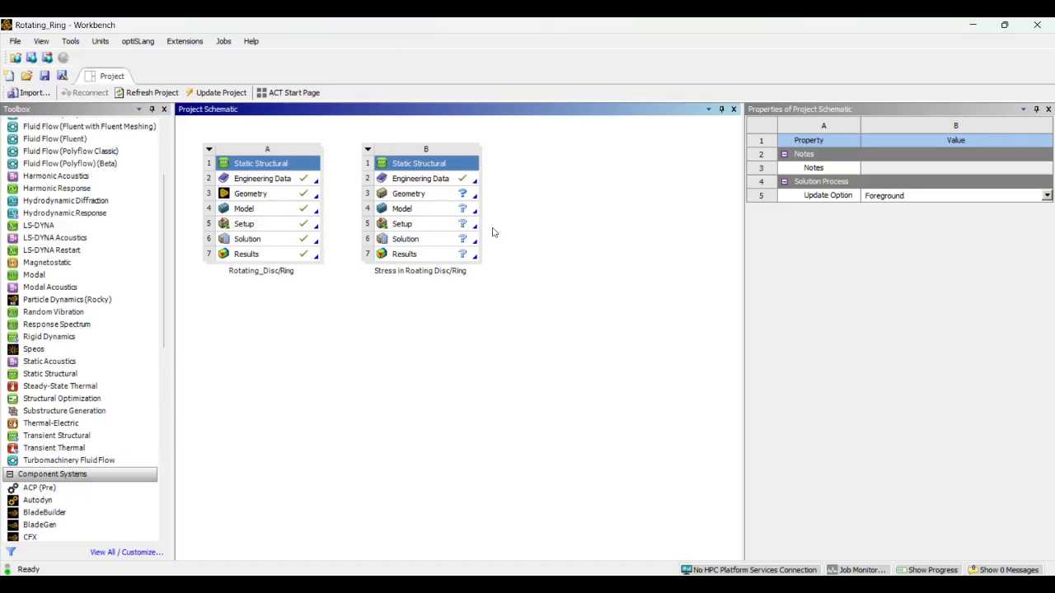
# Open the Engineering Data of the Stress in Roating Disc/Ring system and show its Engineering Data Sources
pyautogui.click(439, 181)
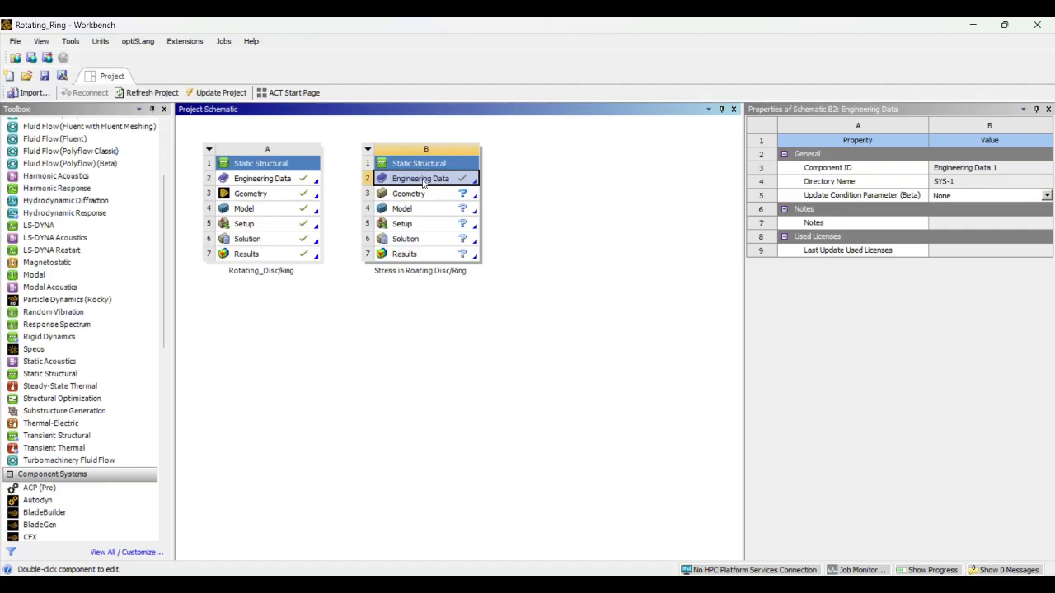
pyautogui.doubleClick(423, 180)
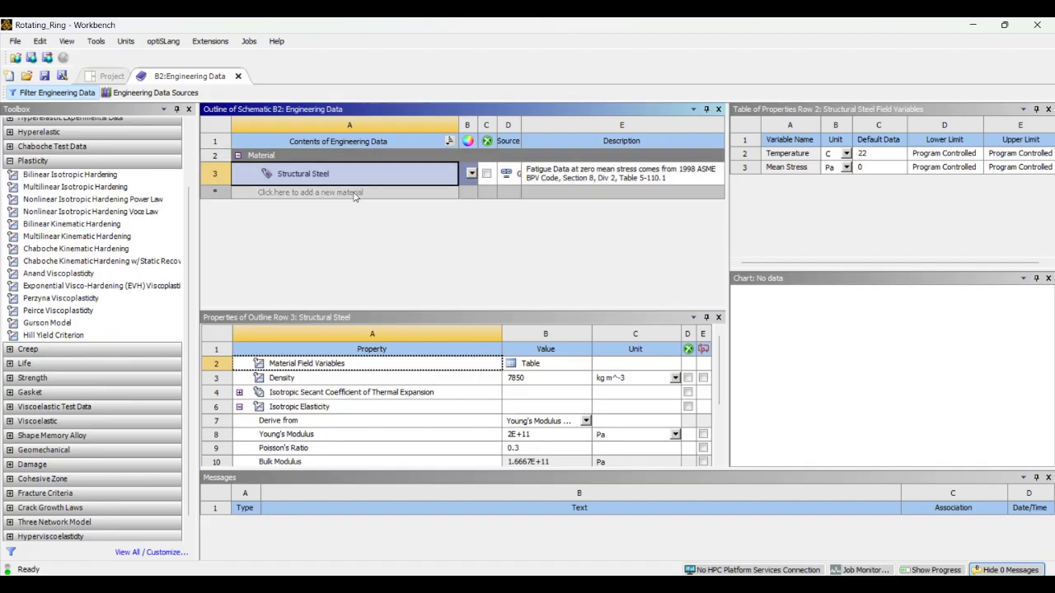
pyautogui.click(308, 195)
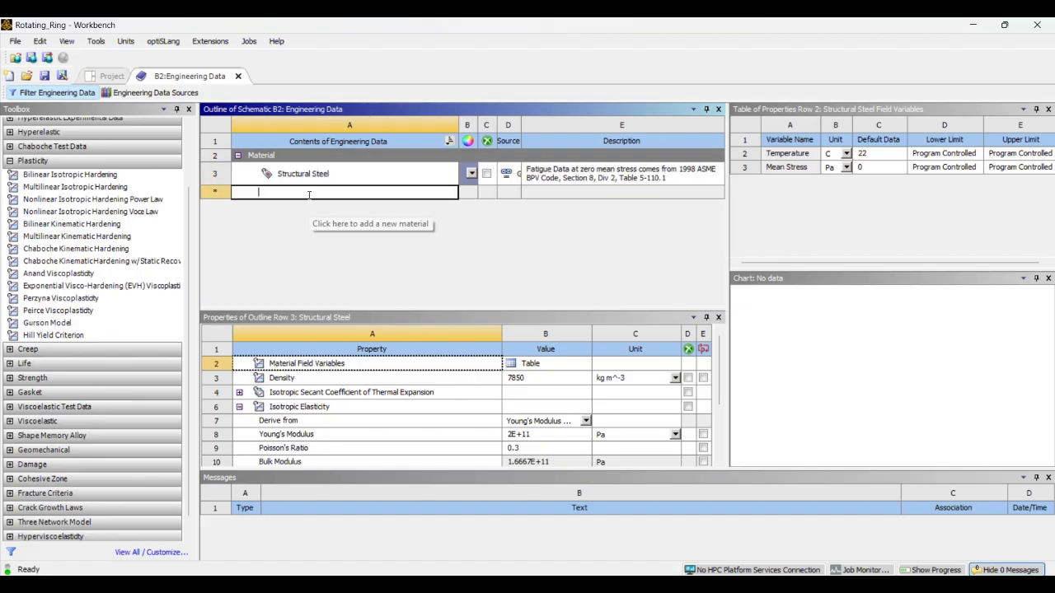
pyautogui.rightClick(316, 195)
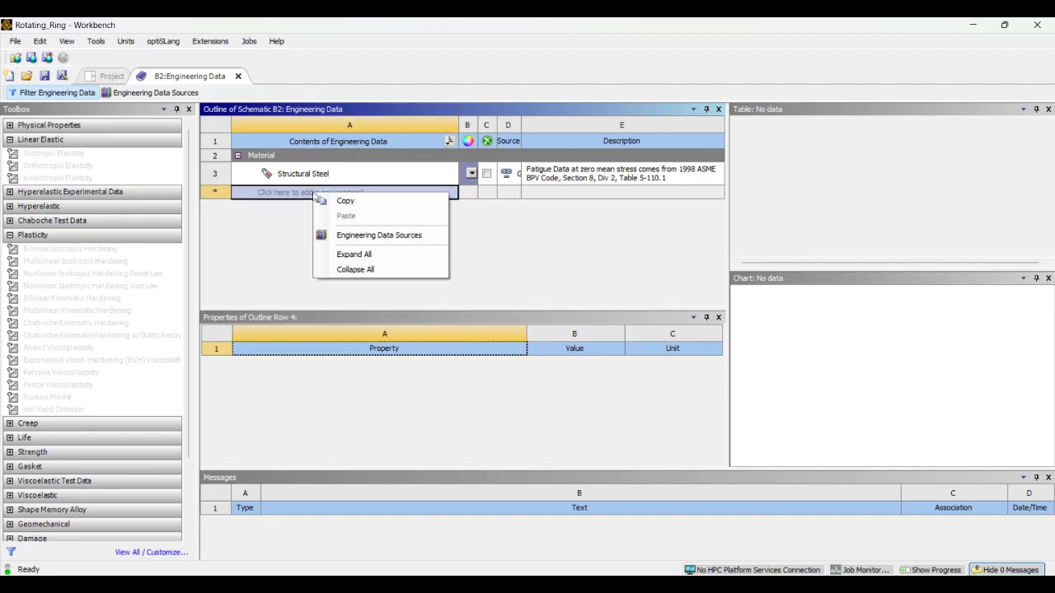
pyautogui.click(280, 229)
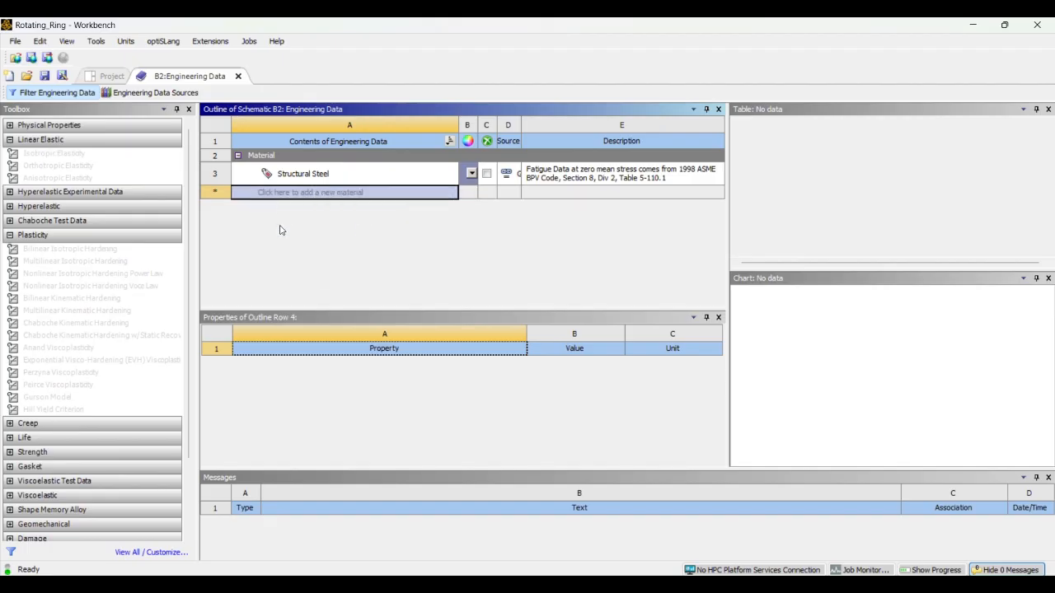
pyautogui.rightClick(341, 195)
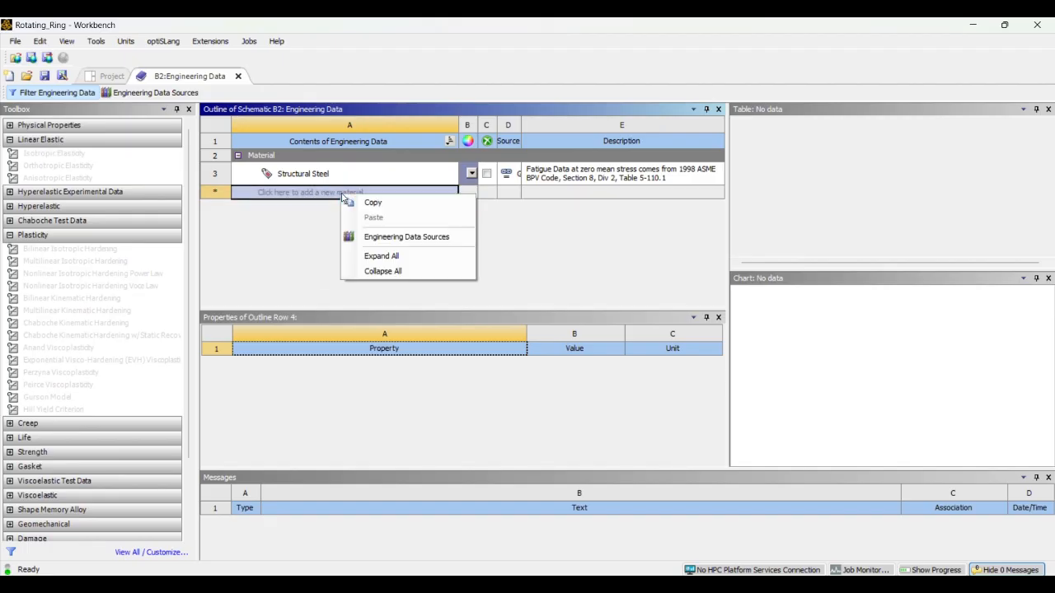
pyautogui.click(376, 235)
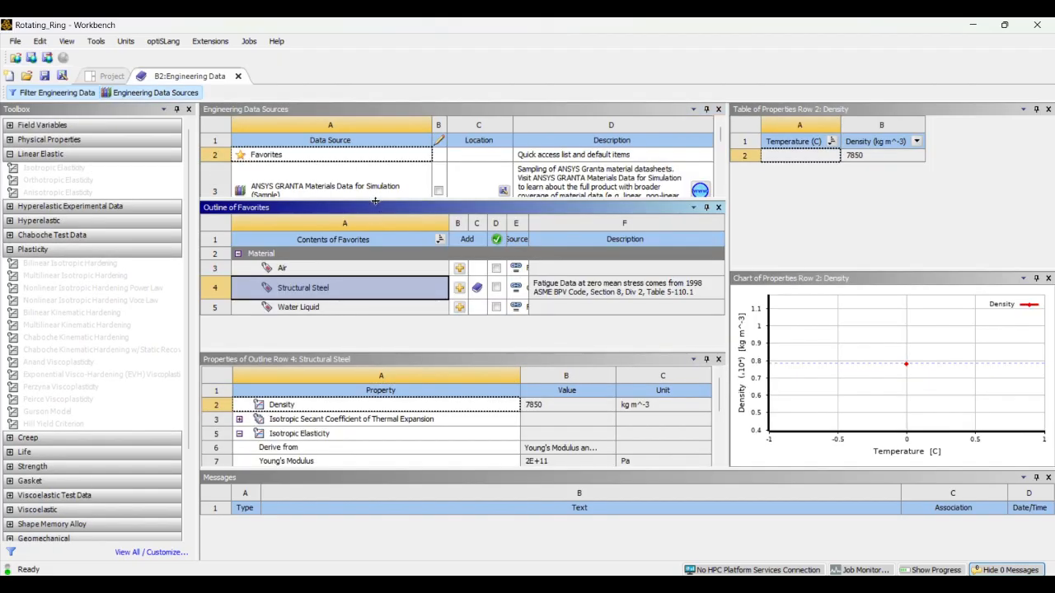
# Add Stainless Steel from the General Materials library to the engineering data and return to the project schematic
pyautogui.moveTo(375, 201); pyautogui.dragTo(375, 282)
pyautogui.scroll(-3, 272, 165)
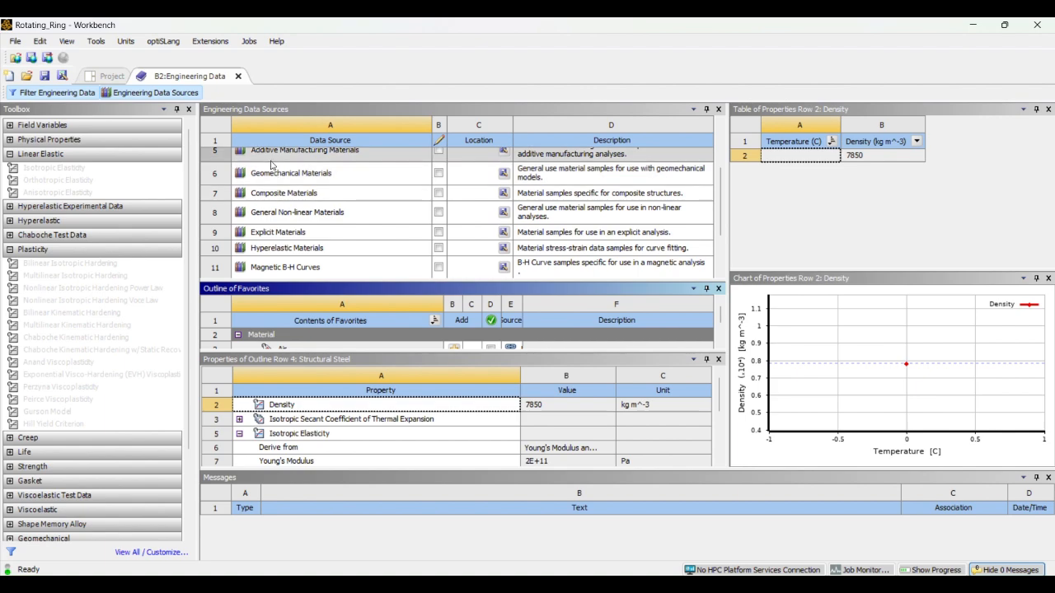
pyautogui.scroll(2, 272, 165)
pyautogui.click(298, 193)
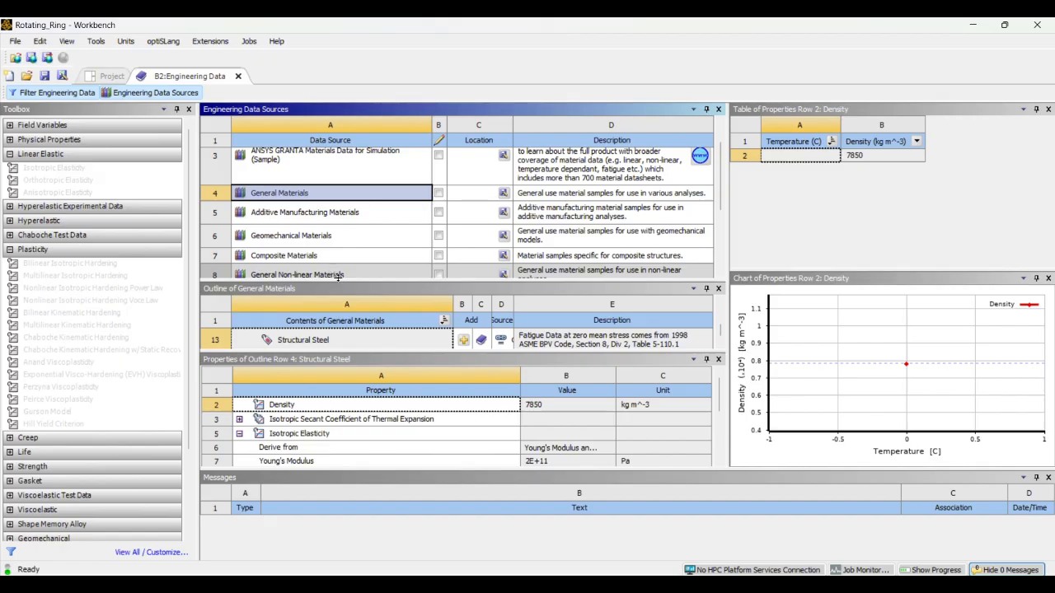
pyautogui.moveTo(347, 279); pyautogui.dragTo(352, 195)
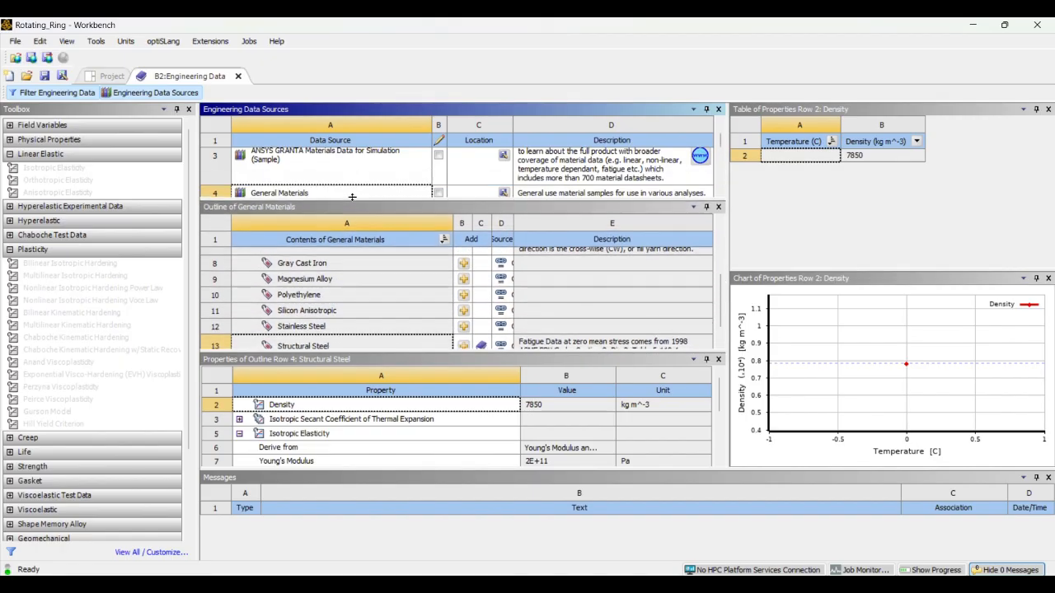
pyautogui.scroll(-1, 394, 278)
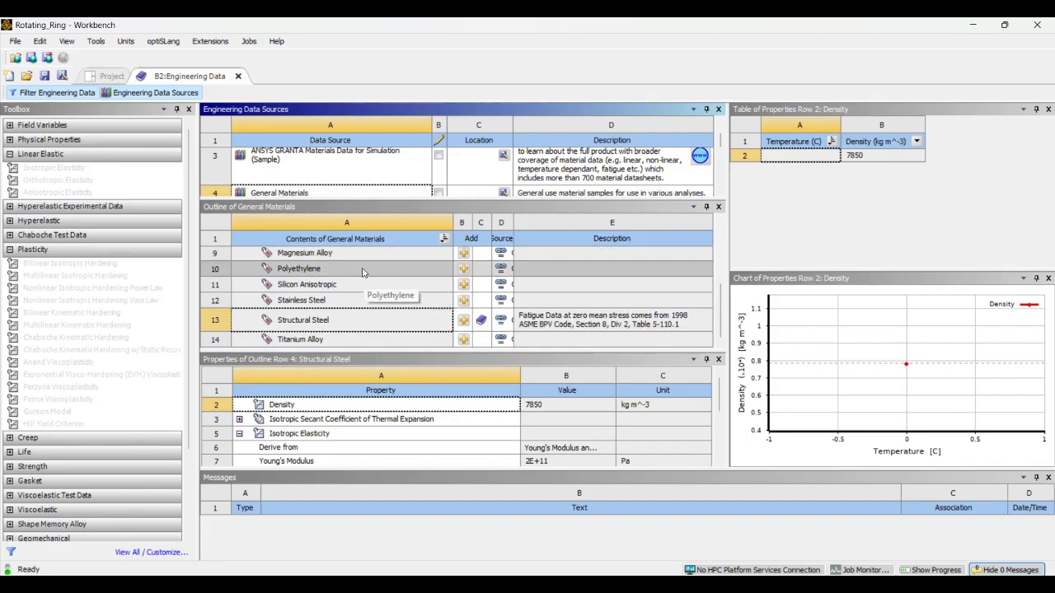
pyautogui.click(464, 302)
pyautogui.click(463, 303)
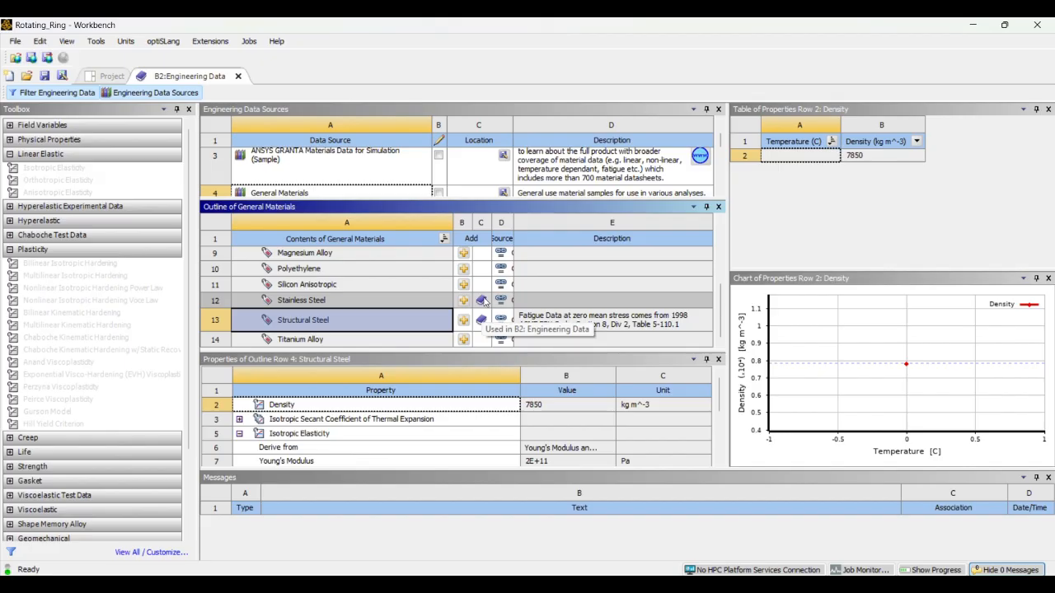
pyautogui.scroll(1, 483, 301)
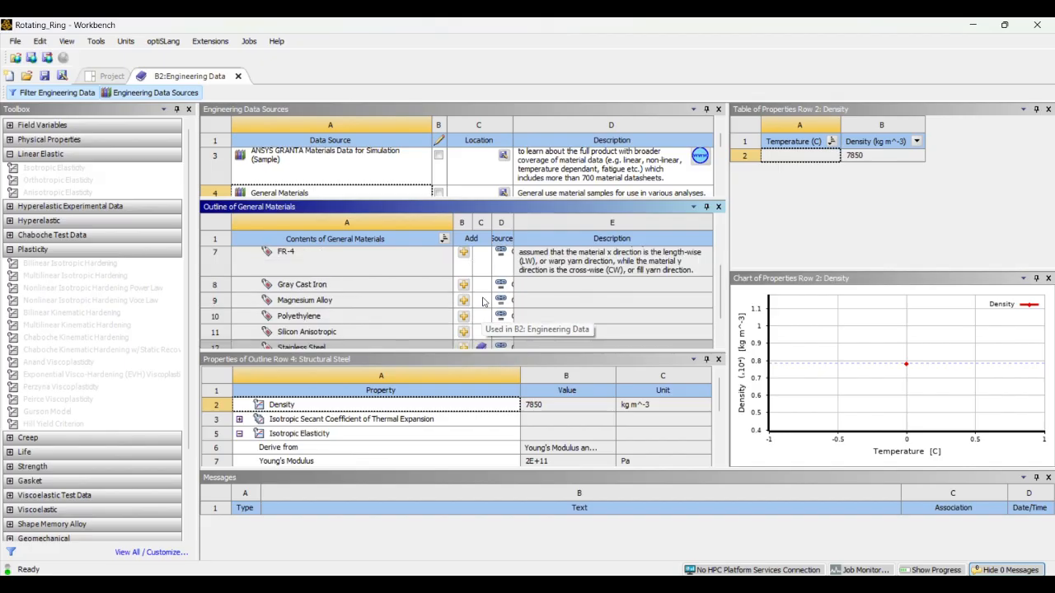
pyautogui.scroll(-2, 483, 302)
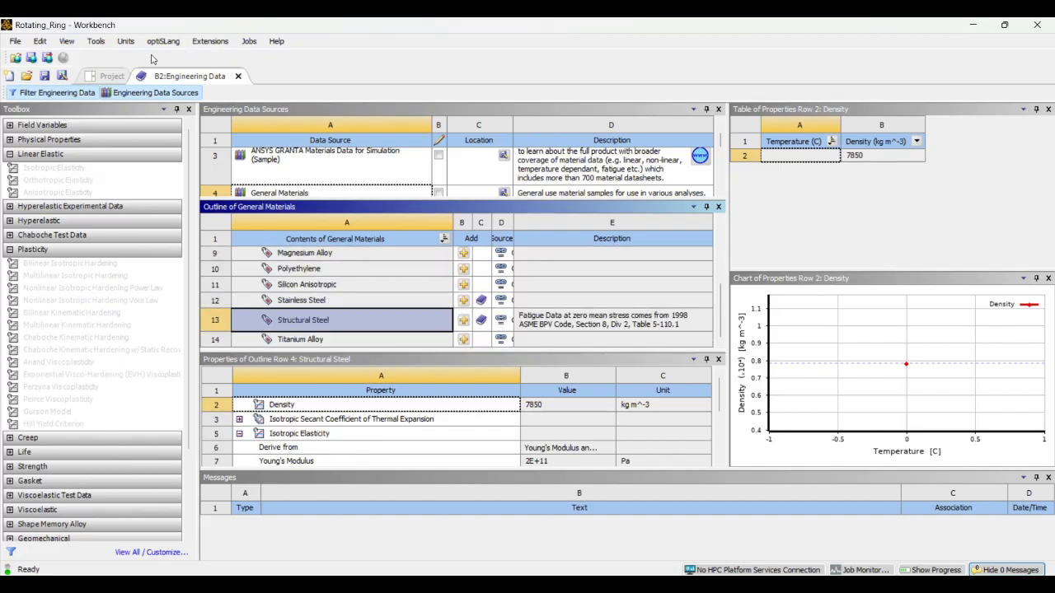
pyautogui.click(116, 76)
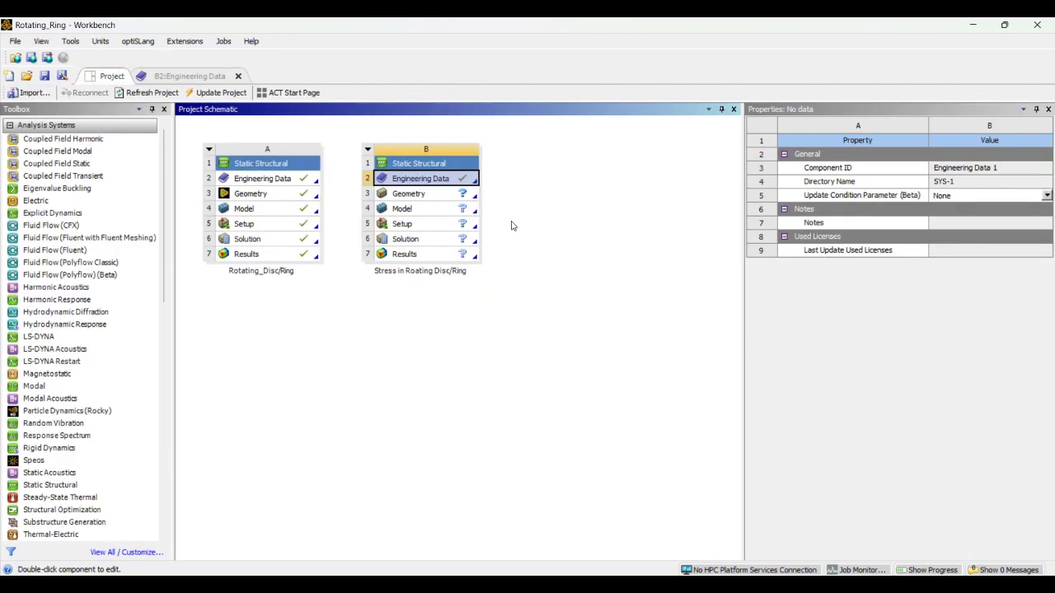
# Set the geometry Analysis Type of the Stress in Roating Disc/Ring system to 2D
pyautogui.click(426, 196)
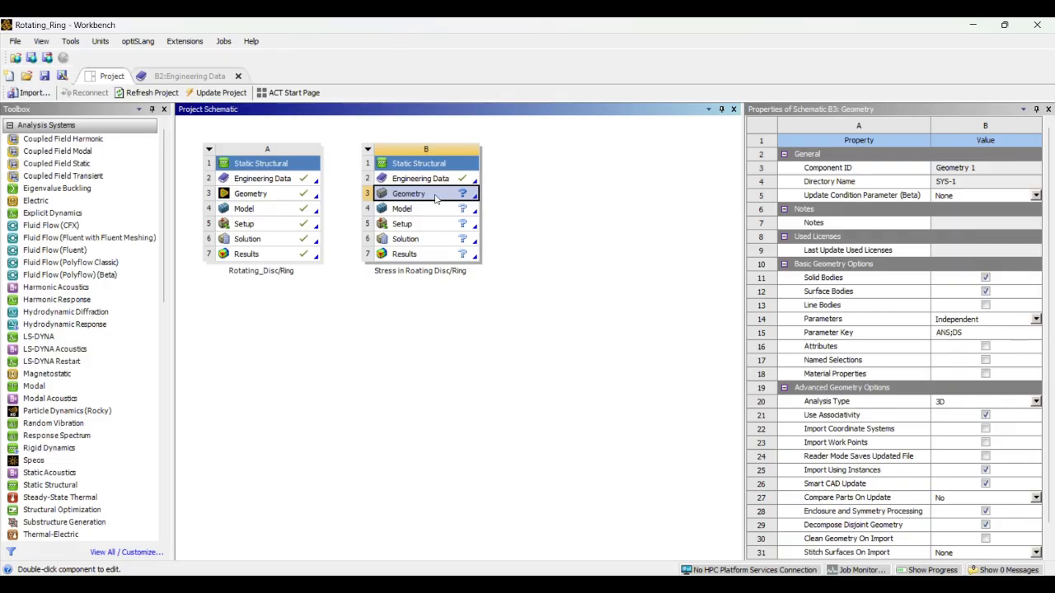
pyautogui.click(1036, 403)
pyautogui.click(1022, 423)
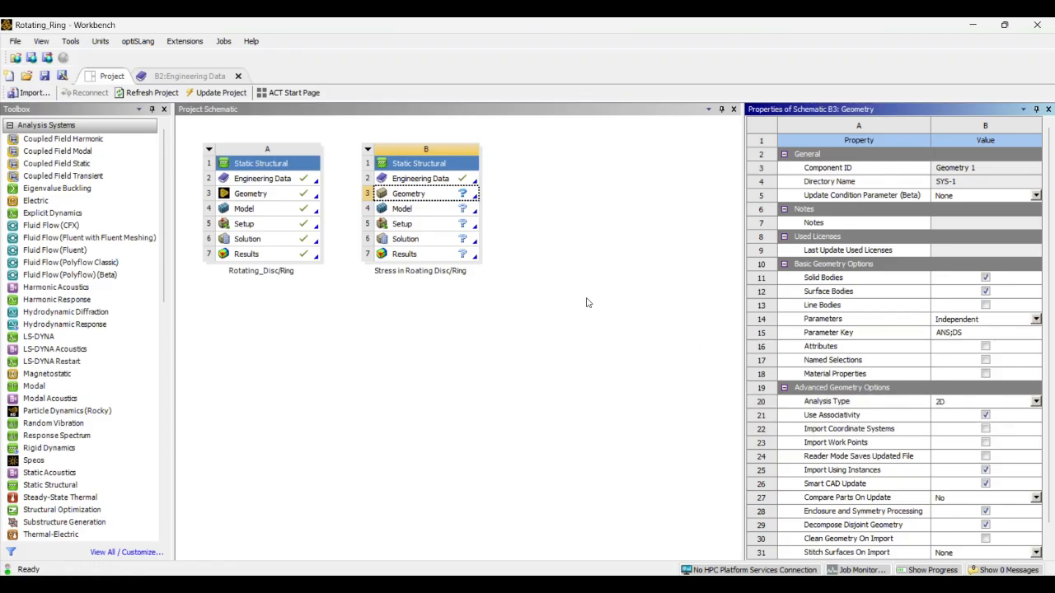
pyautogui.click(591, 228)
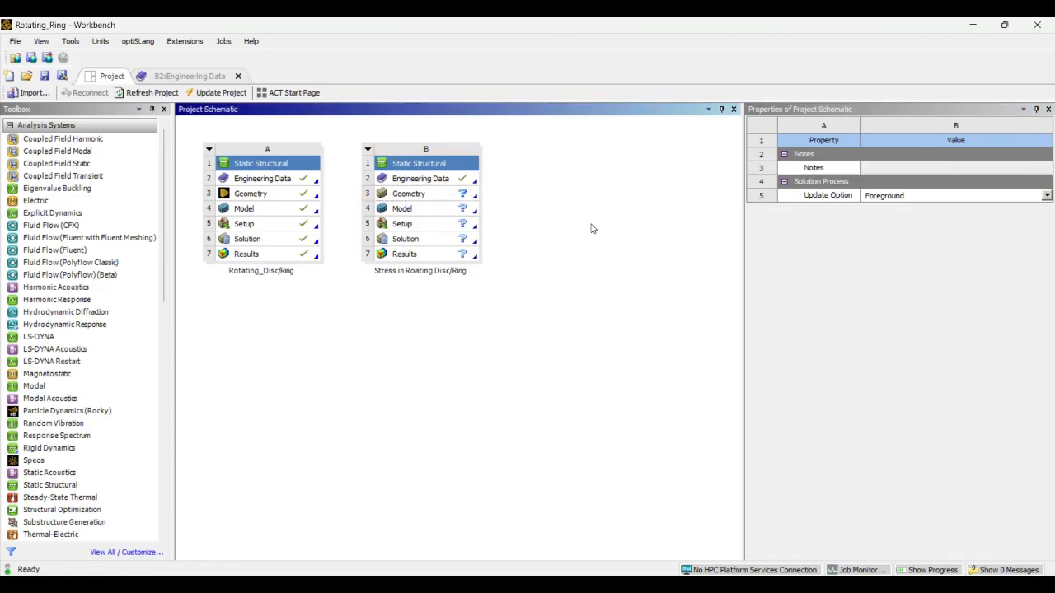
# Create a new DesignModeler geometry for the Stress in Roating Disc/Ring system
pyautogui.click(430, 199)
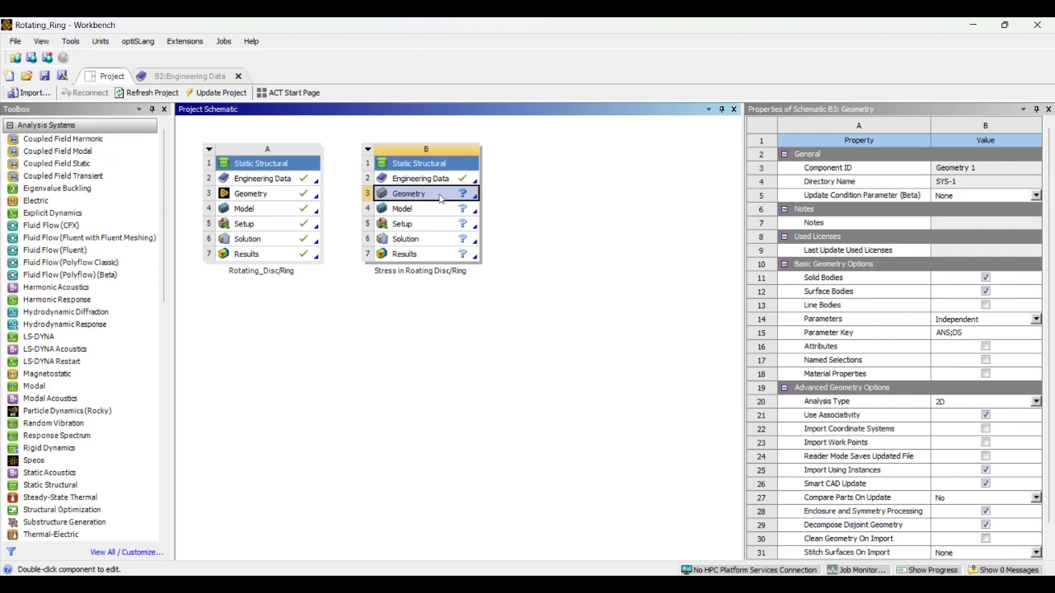
pyautogui.rightClick(440, 198)
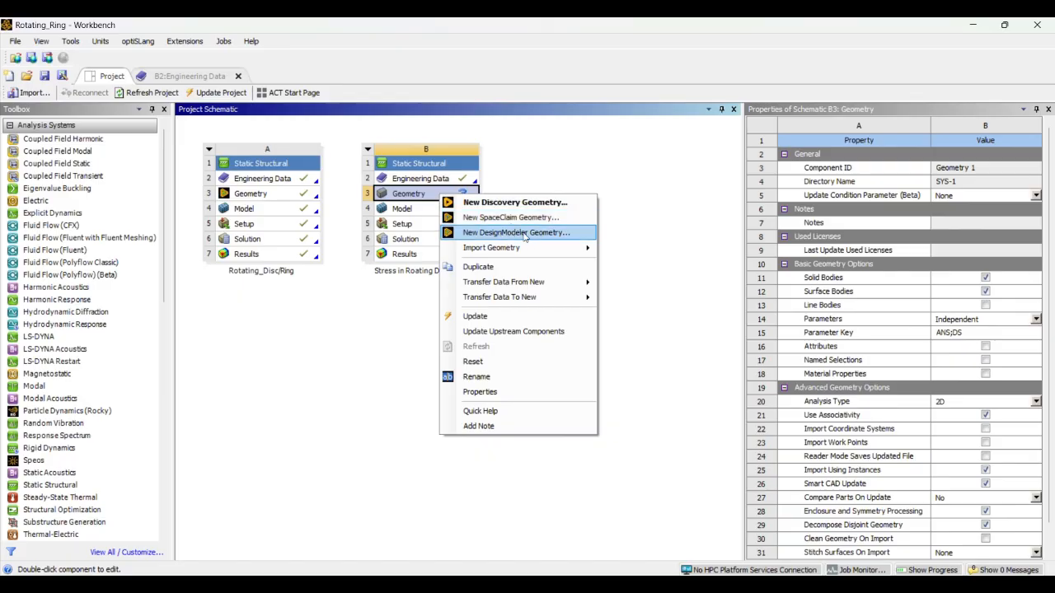
pyautogui.click(500, 234)
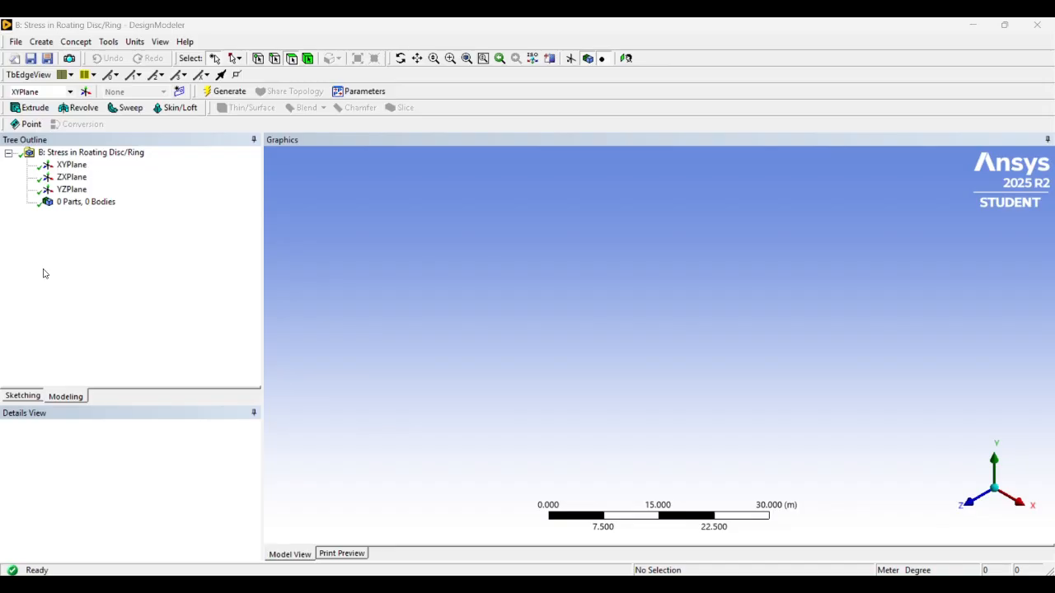
# View the XYPlane face-on along the Z axis and set the model's length unit to Inch
pyautogui.click(71, 166)
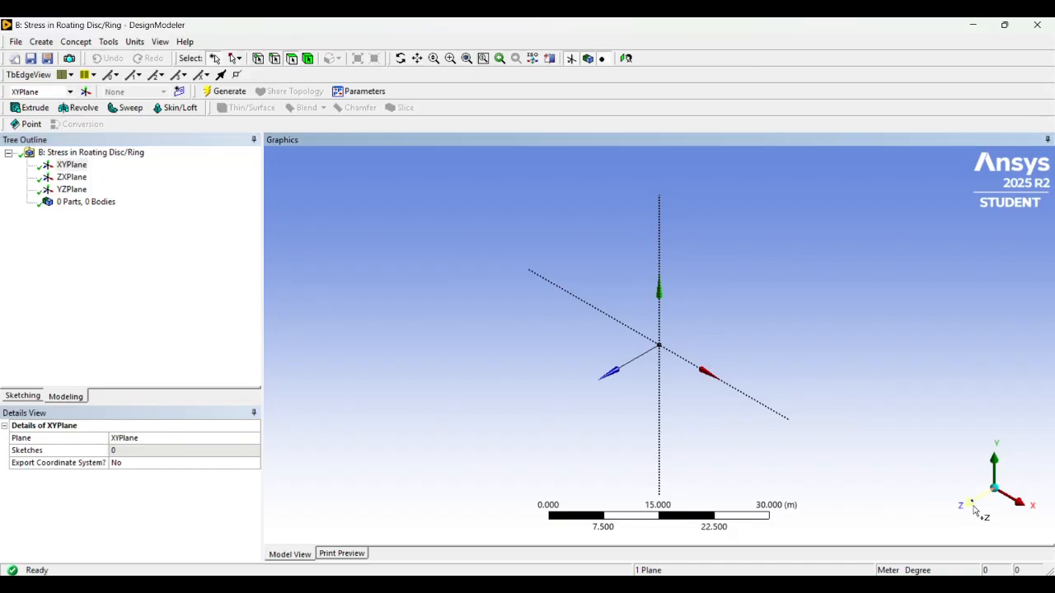
pyautogui.click(973, 510)
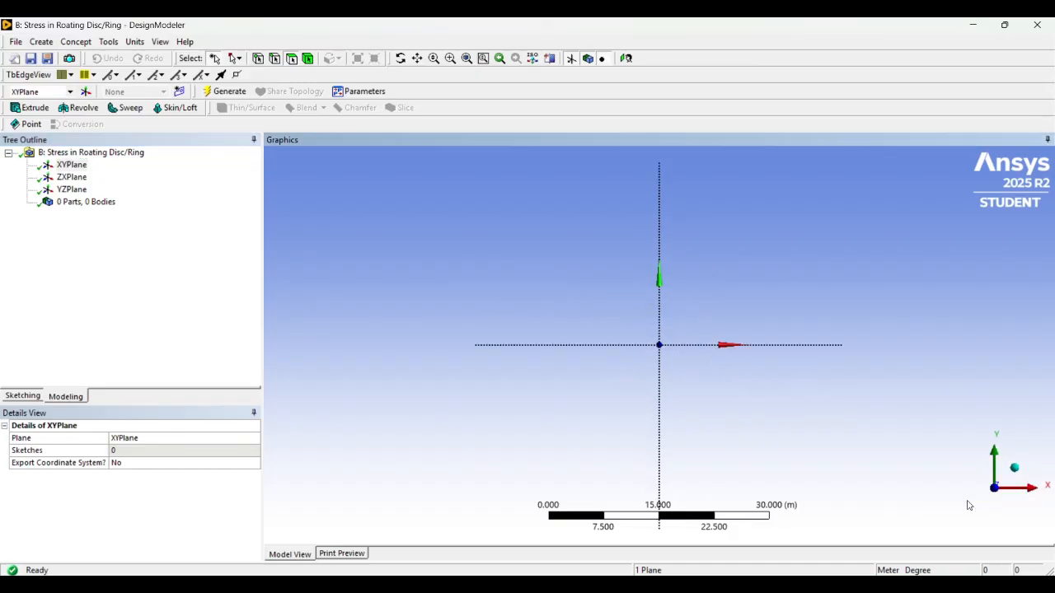
pyautogui.click(417, 58)
pyautogui.moveTo(680, 227); pyautogui.dragTo(595, 234)
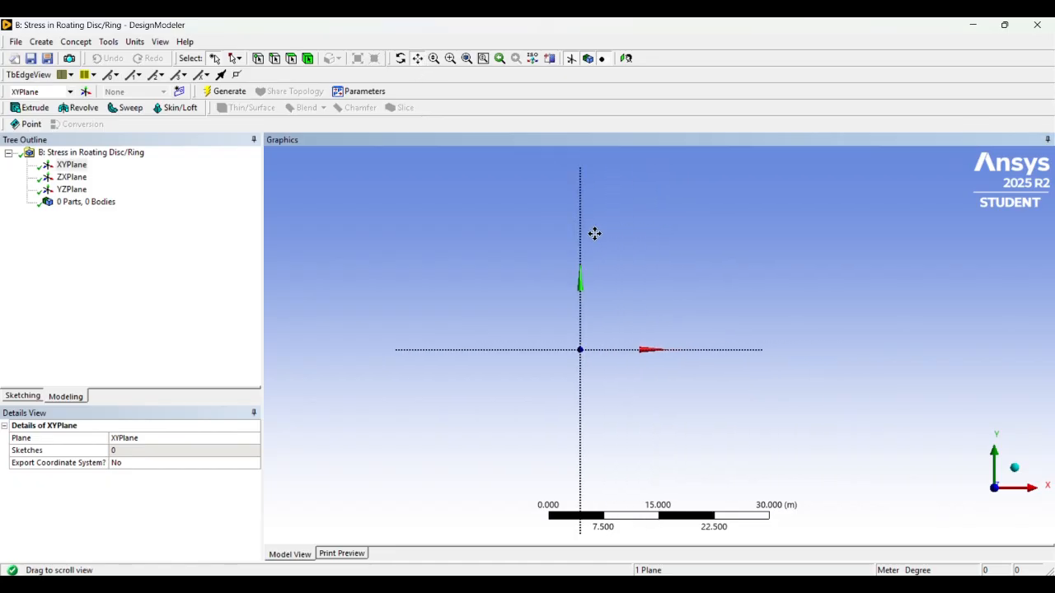
pyautogui.moveTo(638, 267); pyautogui.dragTo(614, 267)
pyautogui.scroll(3, 584, 287)
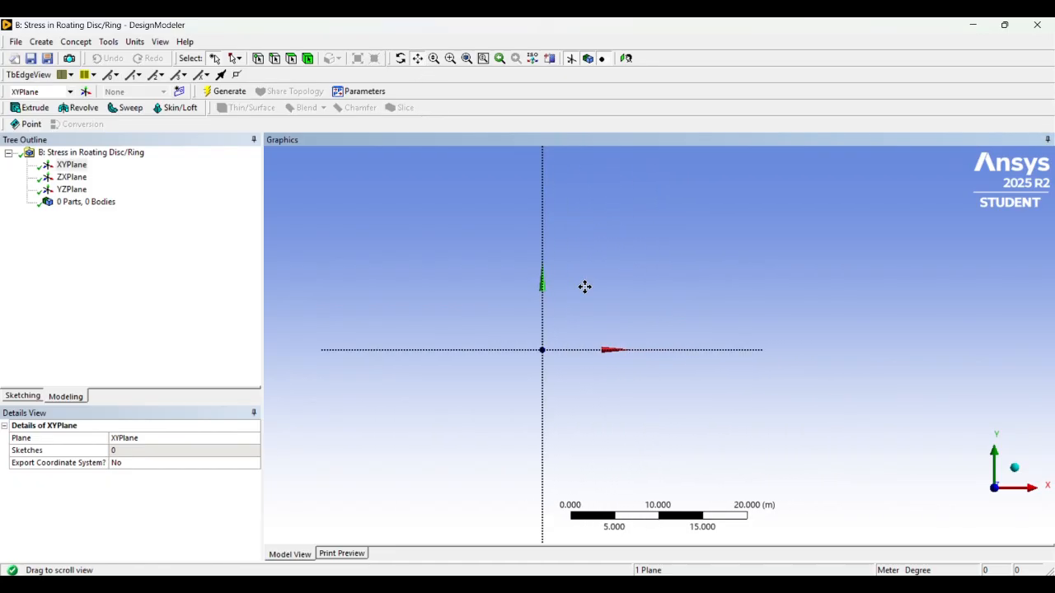
pyautogui.moveTo(614, 226); pyautogui.dragTo(611, 281)
pyautogui.scroll(-1, 609, 279)
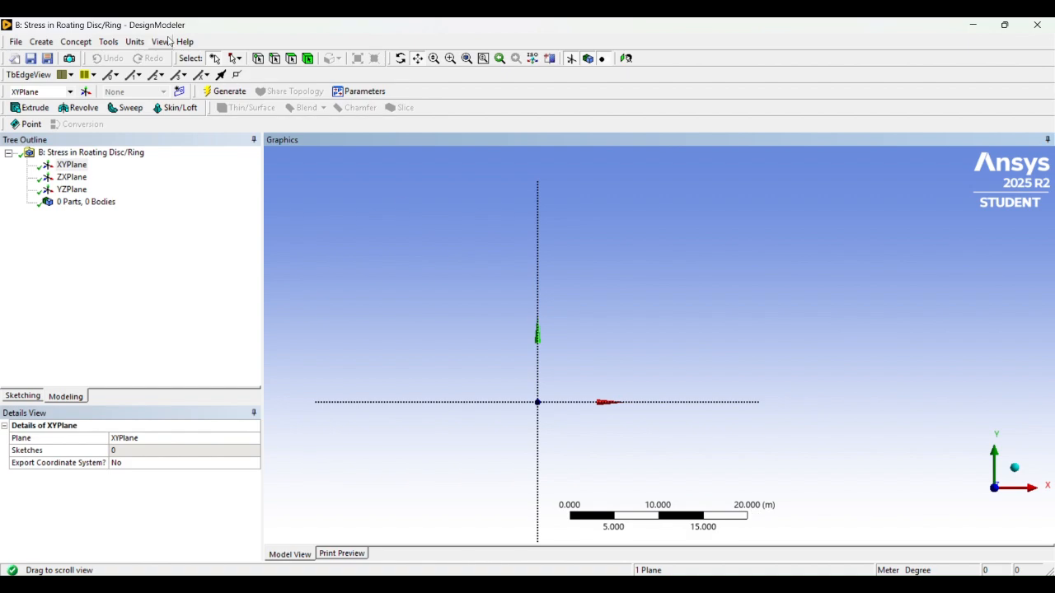
pyautogui.click(135, 42)
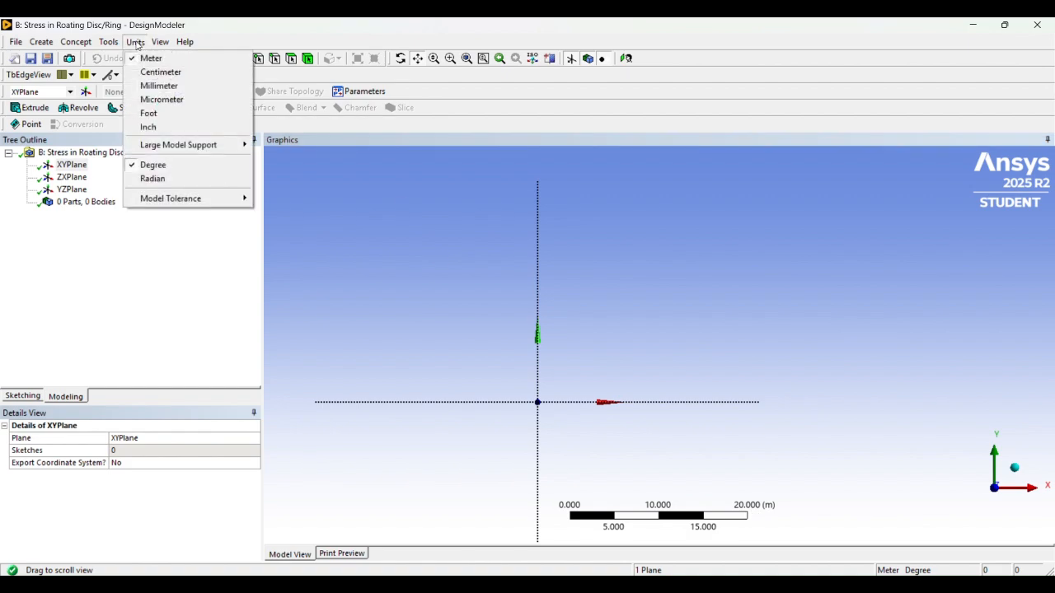
pyautogui.click(151, 128)
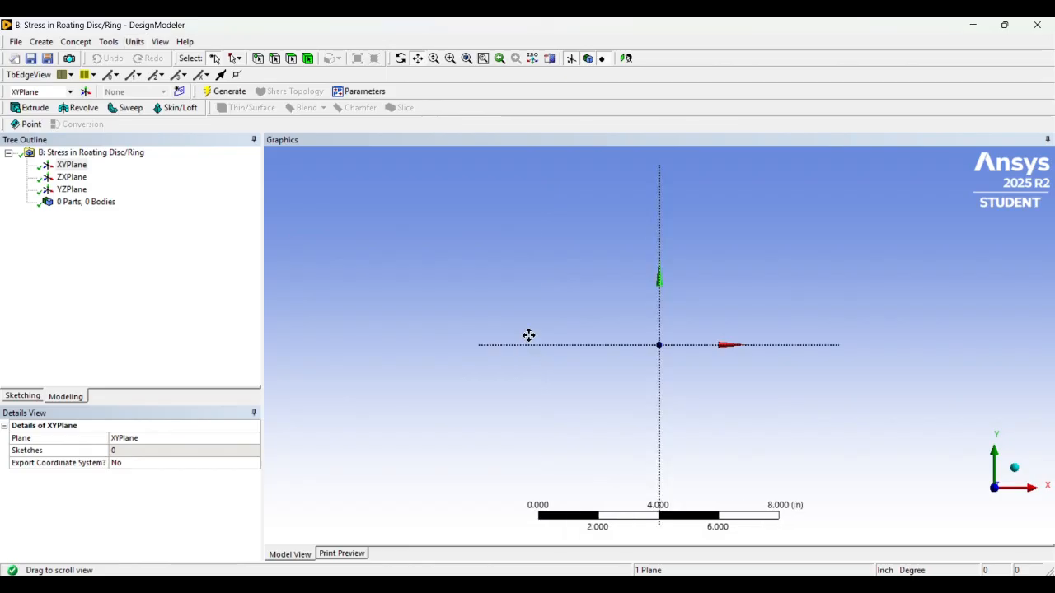
# Sketch a rectangle on the XYPlane about 1.03 in wide and 0.89 in high, above the X axis and about 4.5 in from the Y axis
pyautogui.moveTo(715, 272); pyautogui.dragTo(612, 298)
pyautogui.scroll(-2, 612, 301)
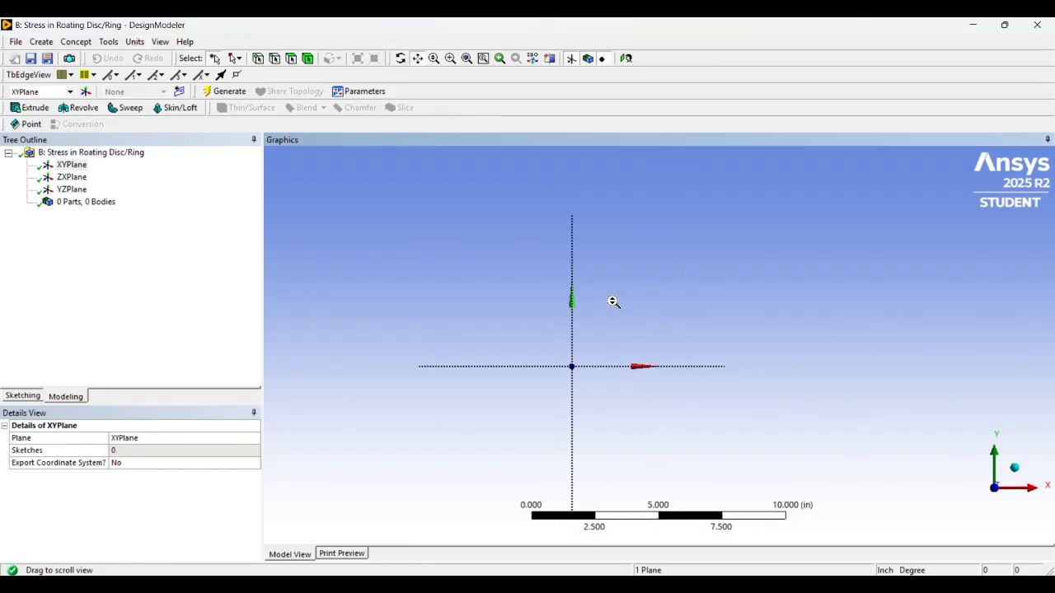
pyautogui.moveTo(635, 262); pyautogui.dragTo(629, 271)
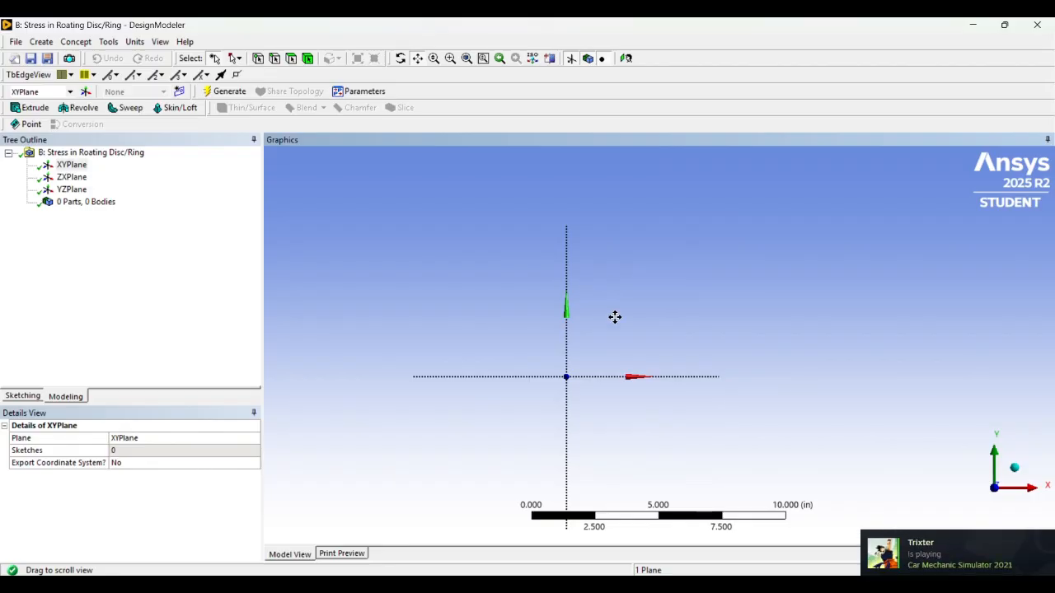
pyautogui.moveTo(662, 322); pyautogui.dragTo(637, 327)
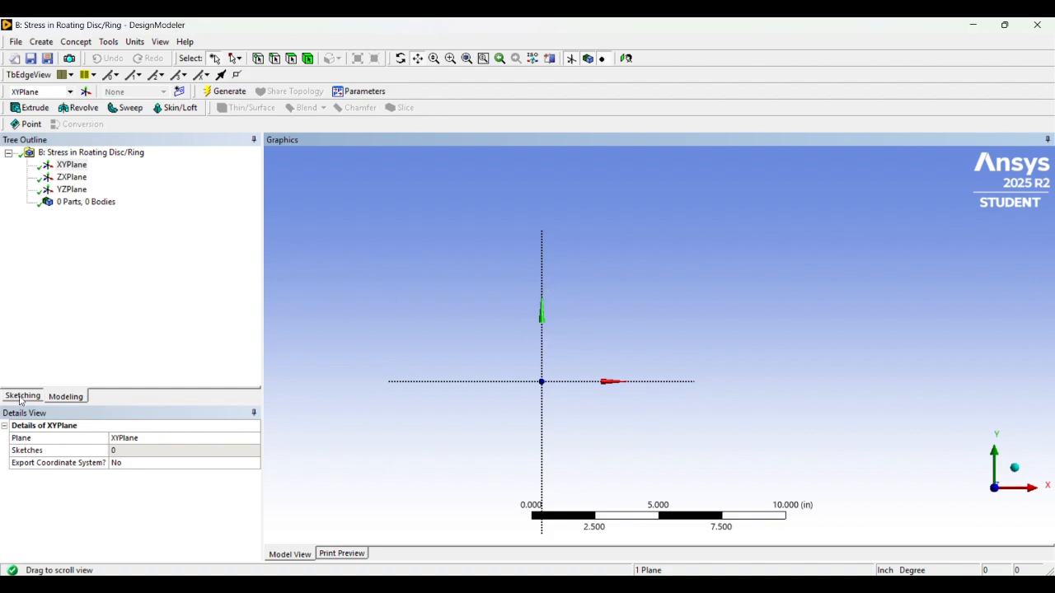
pyautogui.click(71, 165)
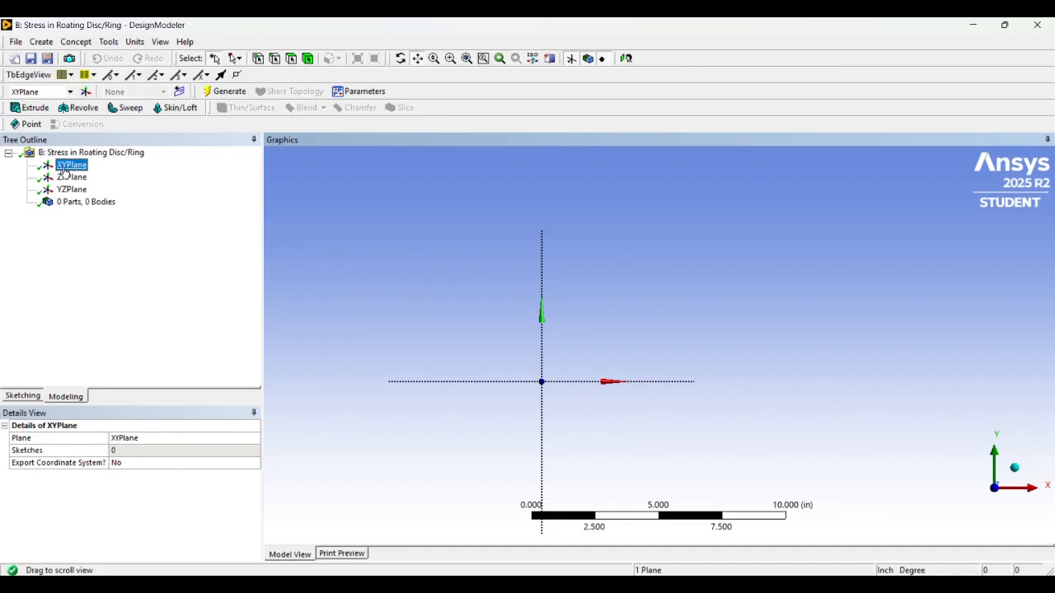
pyautogui.click(23, 396)
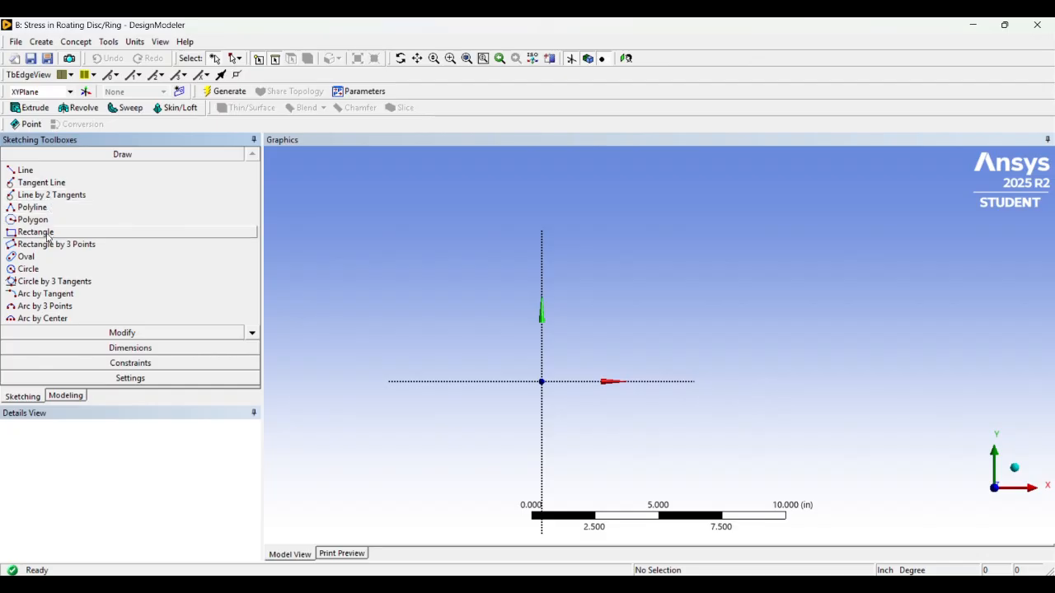
pyautogui.click(35, 232)
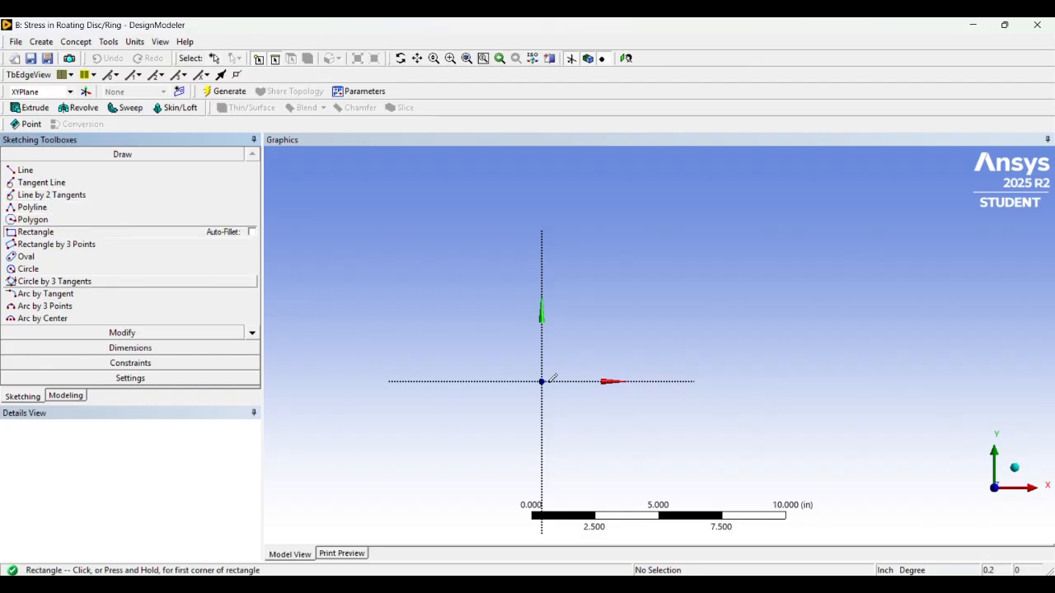
pyautogui.click(659, 341)
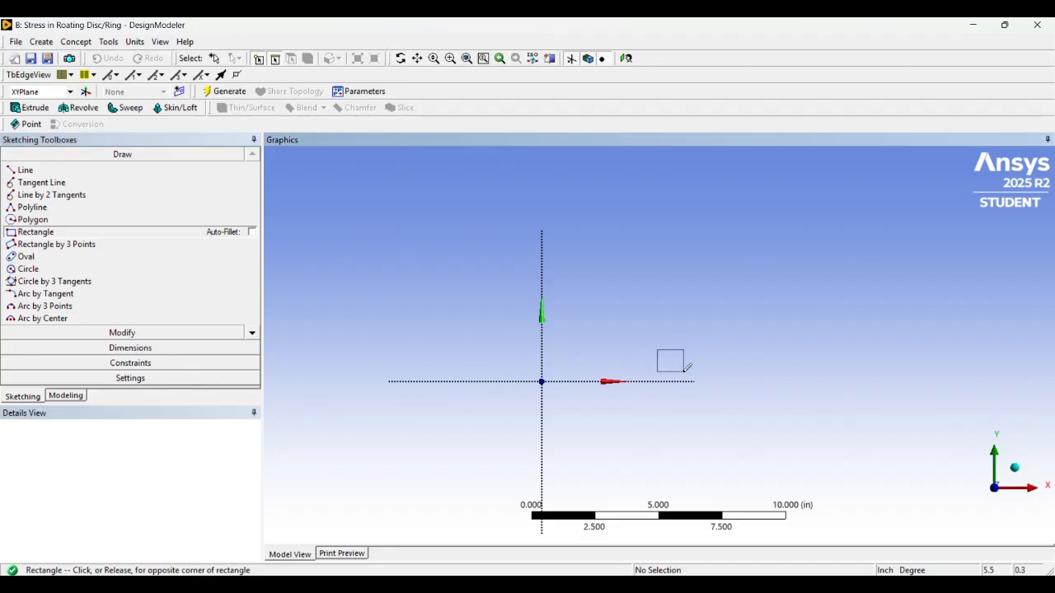
pyautogui.click(683, 374)
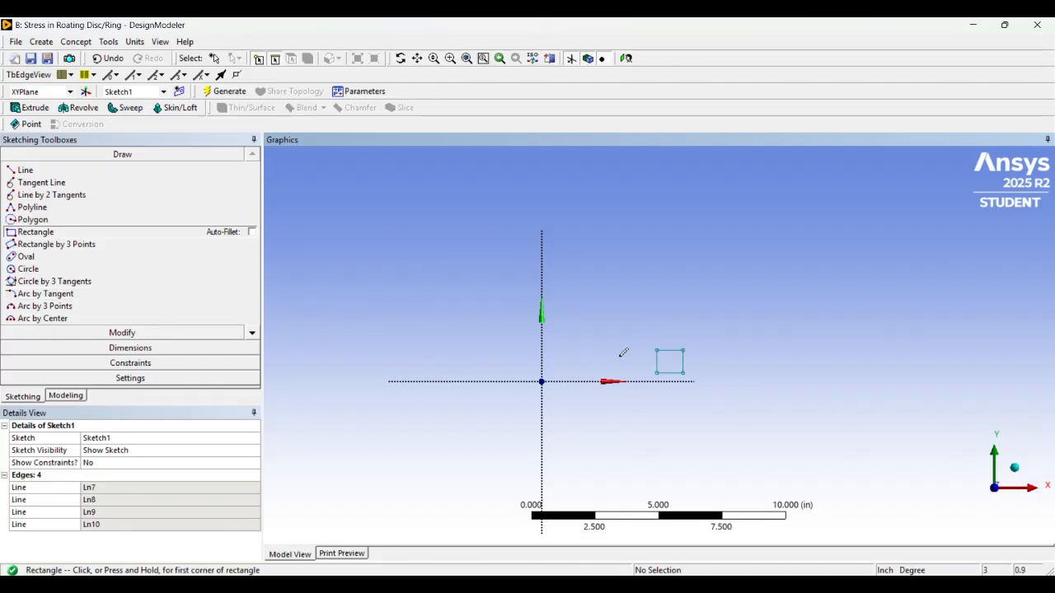
# Dimension the rectangle's upper horizontal edge and set its length to 5 in
pyautogui.scroll(2, 638, 327)
pyautogui.moveTo(670, 322)
pyautogui.mouseDown()
pyautogui.moveTo(637, 326)
pyautogui.moveTo(601, 299)
pyautogui.moveTo(581, 257)
pyautogui.mouseUp()
pyautogui.scroll(1, 601, 299)
pyautogui.scroll(1, 601, 300)
pyautogui.scroll(-1, 586, 272)
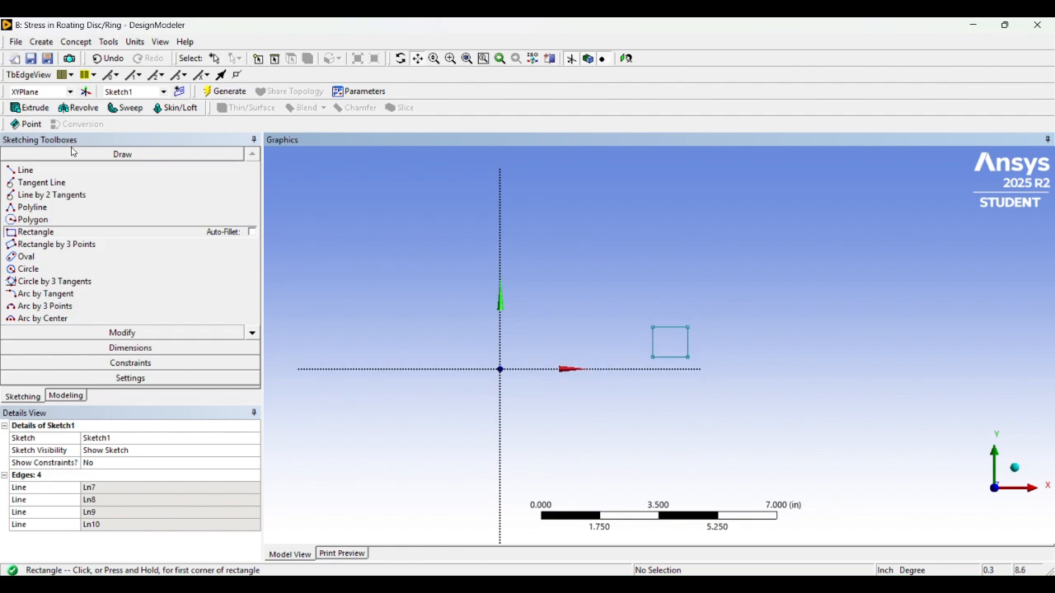
pyautogui.click(134, 347)
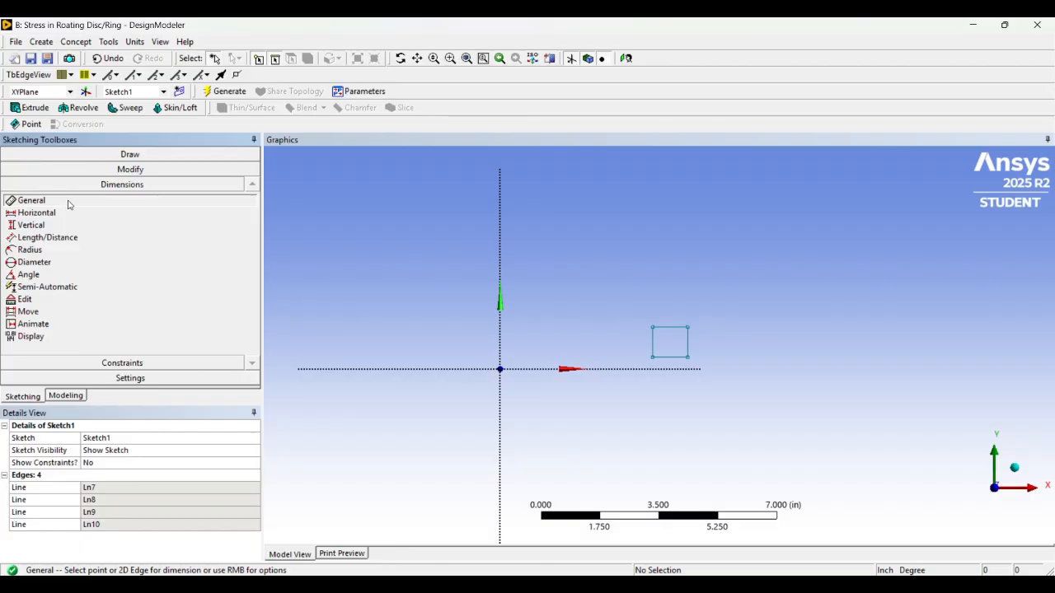
pyautogui.click(675, 333)
pyautogui.click(670, 289)
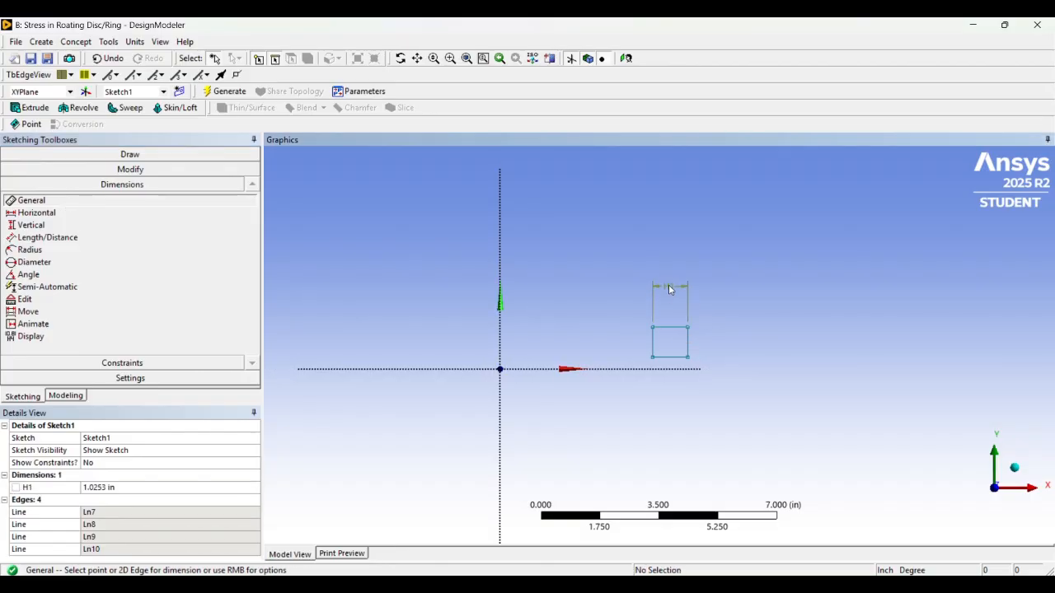
pyautogui.click(122, 488)
pyautogui.write('5')
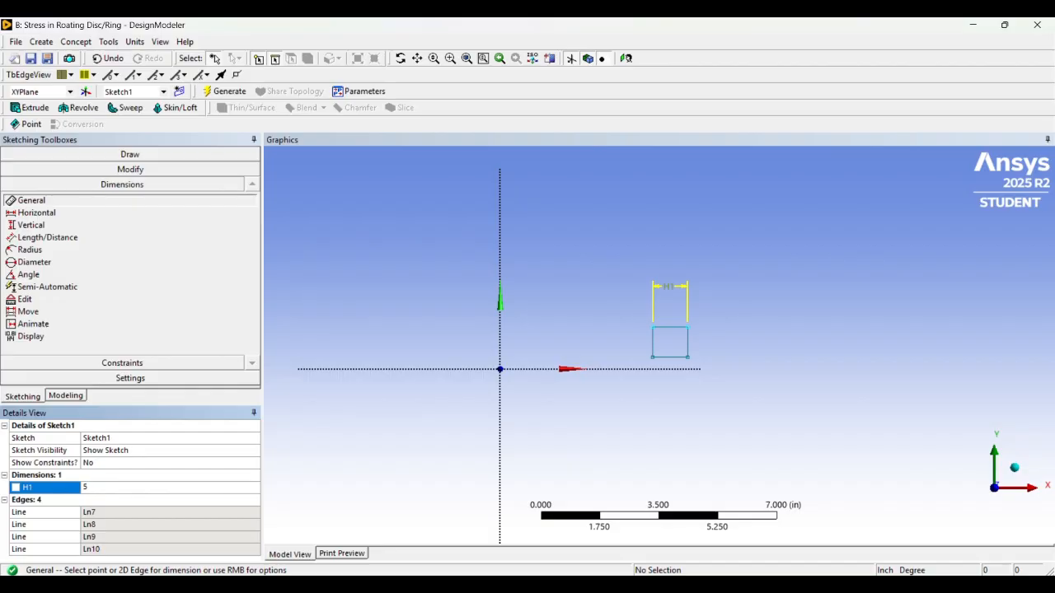
pyautogui.press('Return')
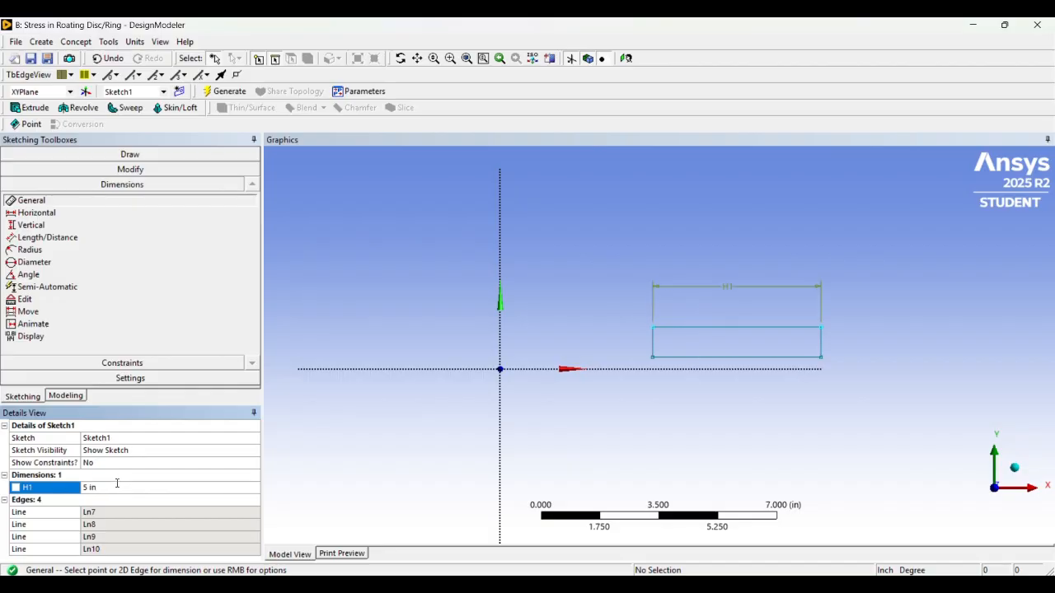
# Add a horizontal dimension between the rectangle's inner vertical edge and the Y axis and set it to 5 in
pyautogui.click(91, 216)
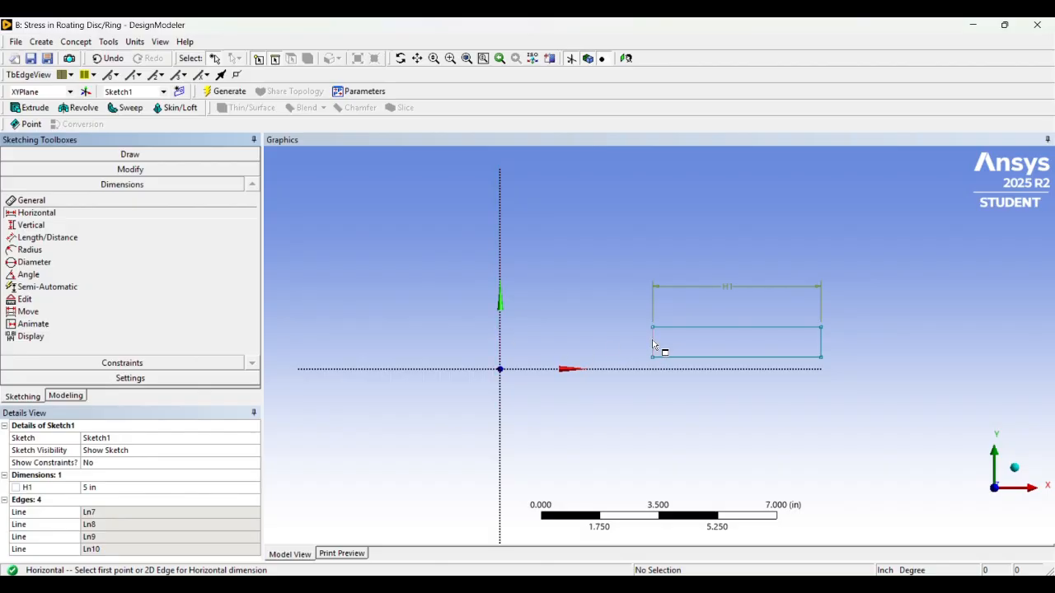
pyautogui.click(653, 345)
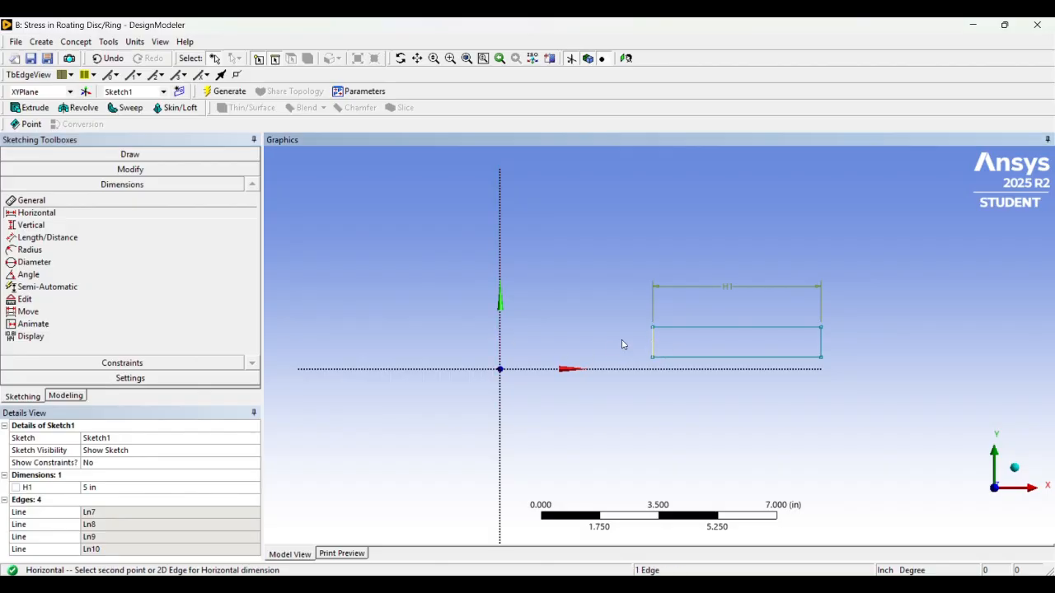
pyautogui.click(504, 334)
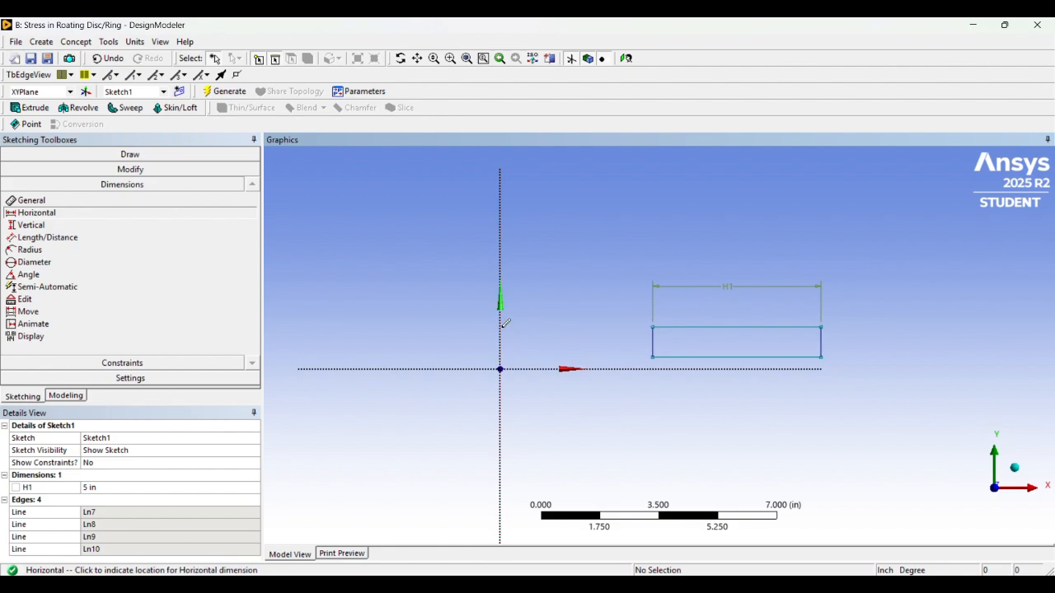
pyautogui.click(585, 309)
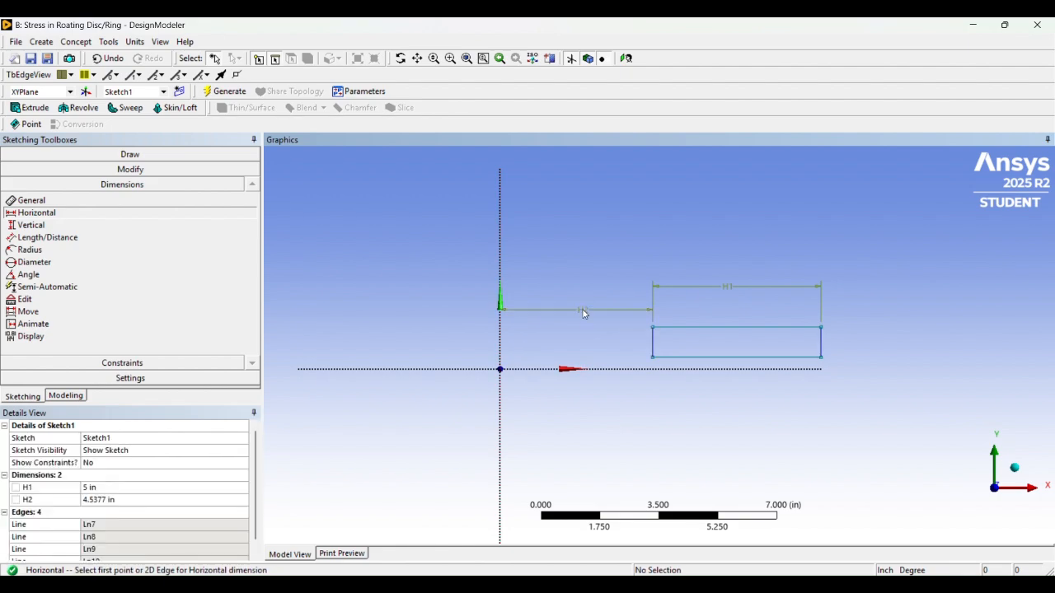
pyautogui.click(116, 500)
pyautogui.write('5')
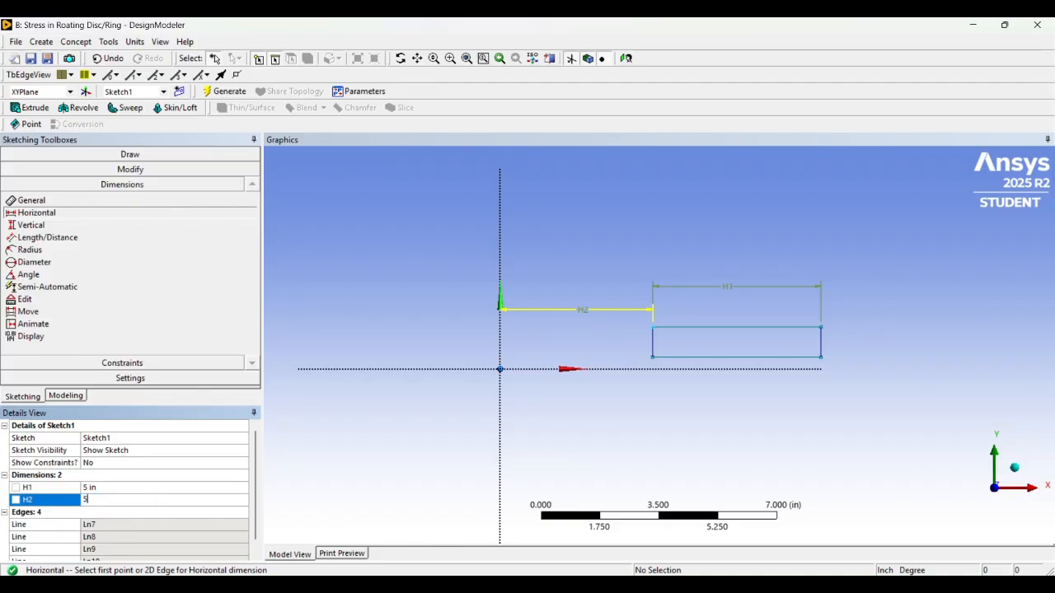
pyautogui.press('Return')
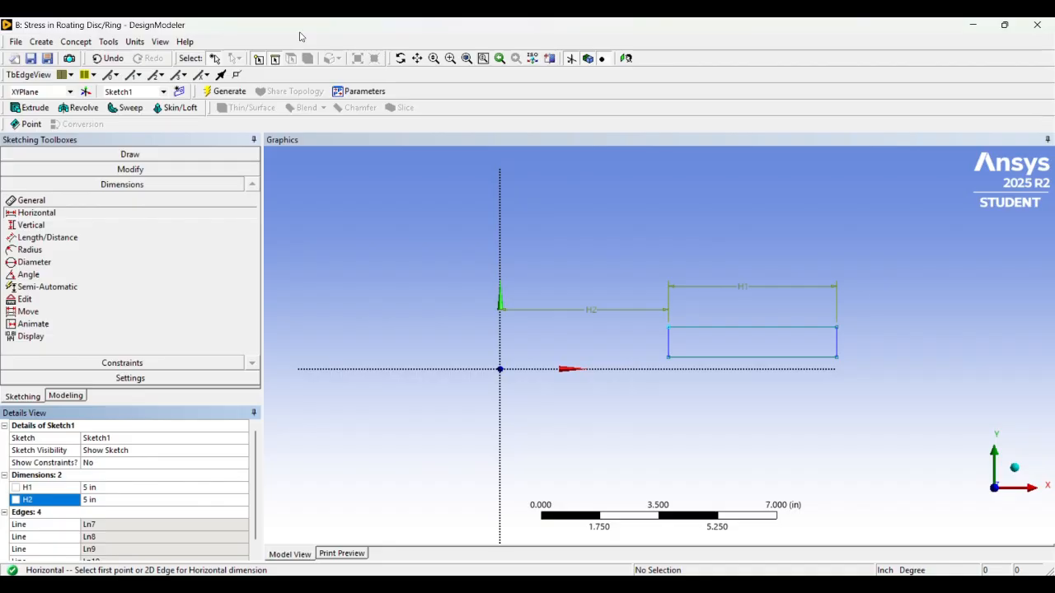
# Dimension the rectangle's outer vertical edge and set the height to 0.5 in
pyautogui.click(66, 205)
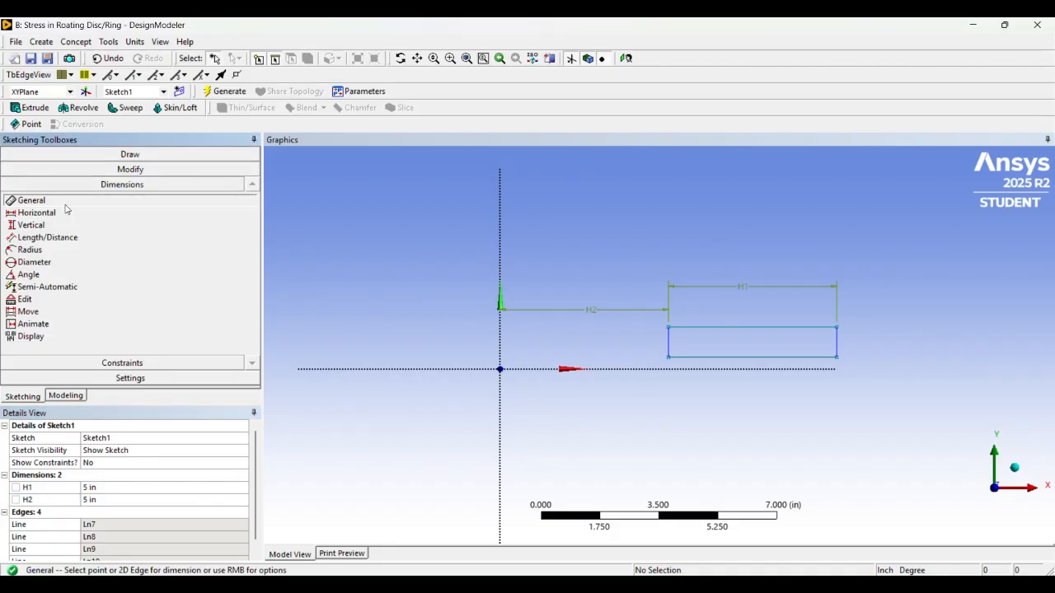
pyautogui.click(838, 344)
pyautogui.click(862, 330)
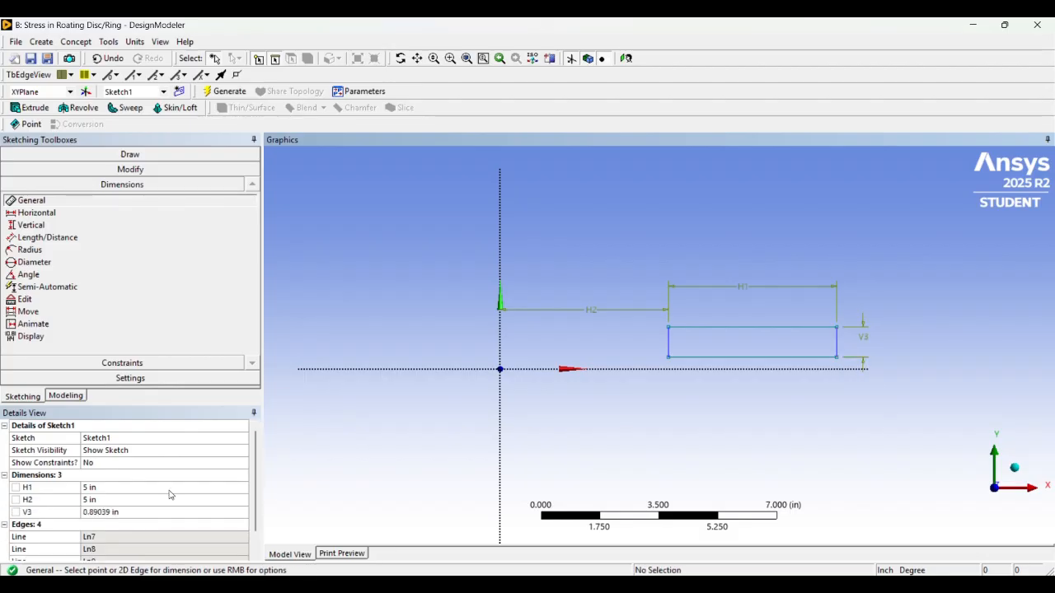
pyautogui.click(120, 513)
pyautogui.press('BackSpace')
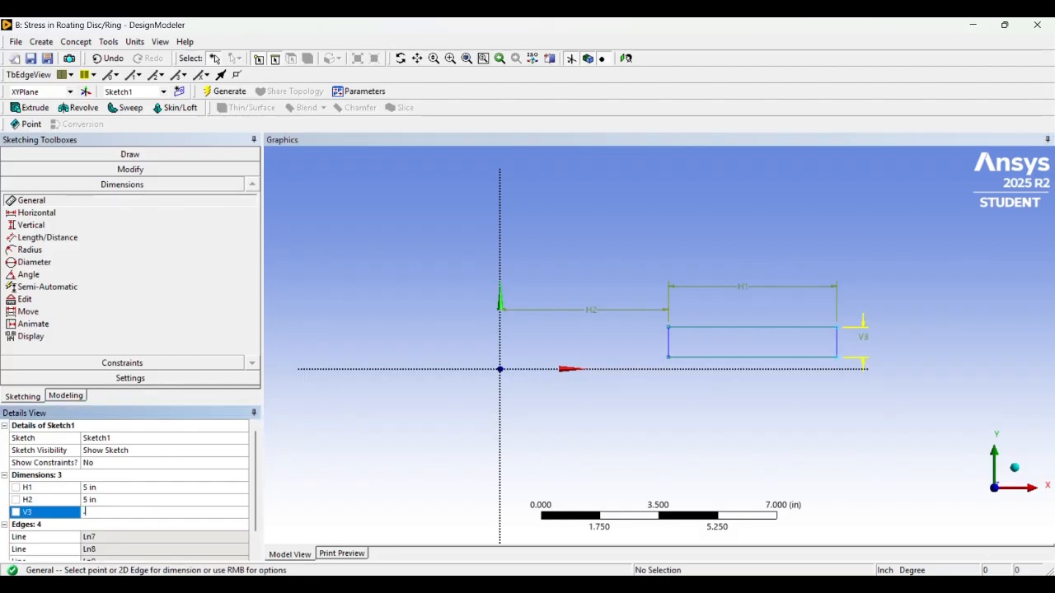
pyautogui.press('Return')
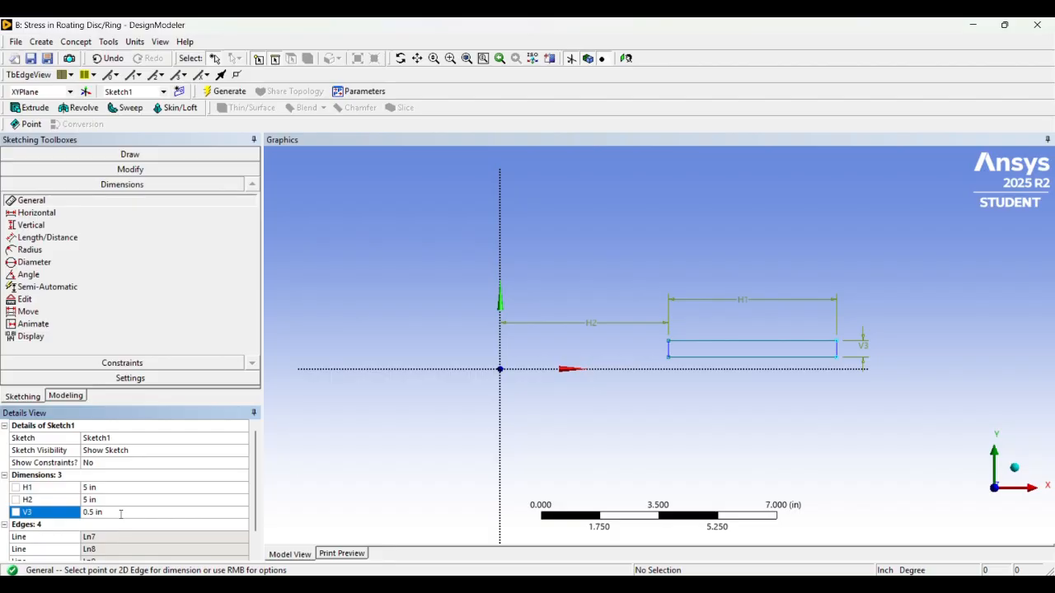
# Apply a Coincident constraint between the rectangle's lower horizontal edge and the X axis
pyautogui.scroll(4, 803, 351)
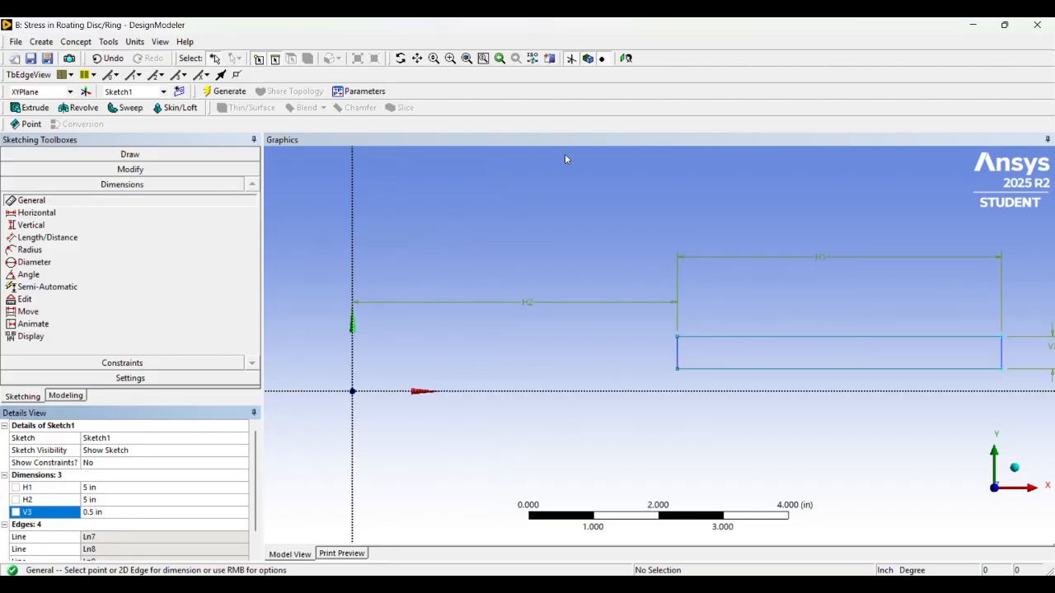
pyautogui.click(417, 57)
pyautogui.moveTo(766, 200); pyautogui.dragTo(647, 199)
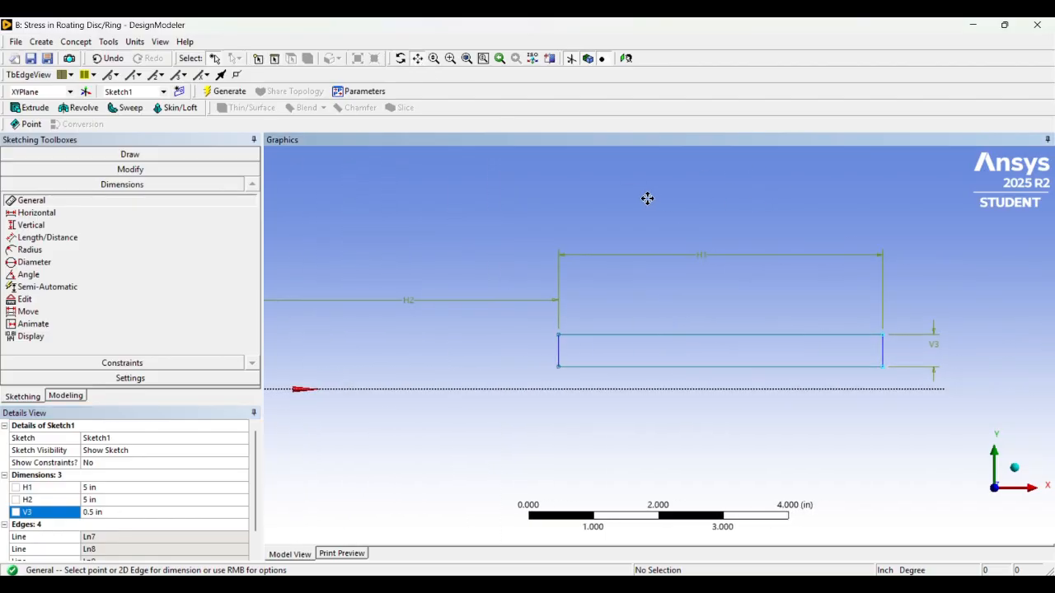
pyautogui.scroll(-1, 647, 199)
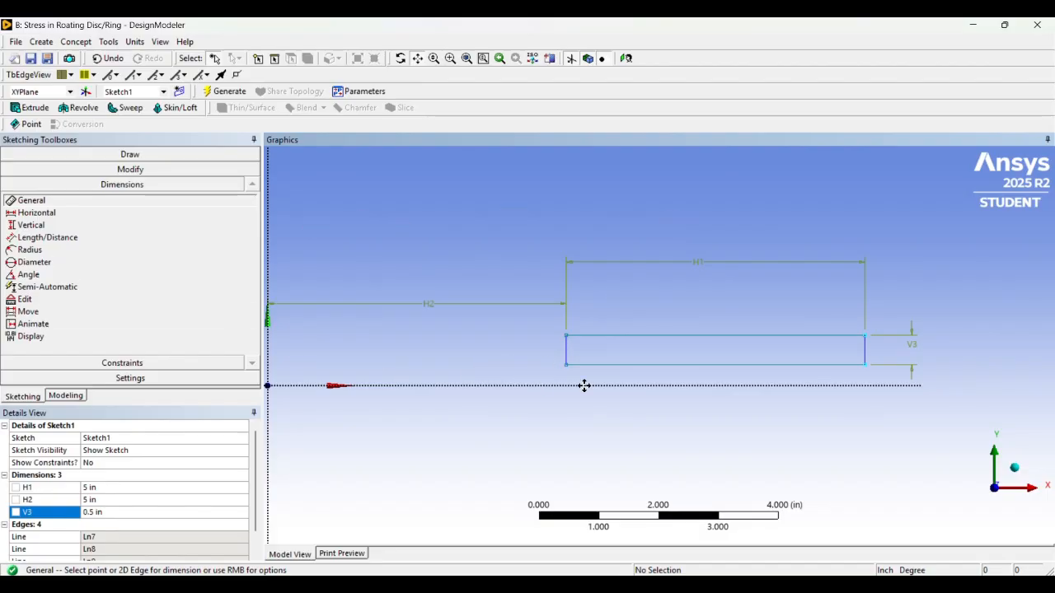
pyautogui.click(145, 364)
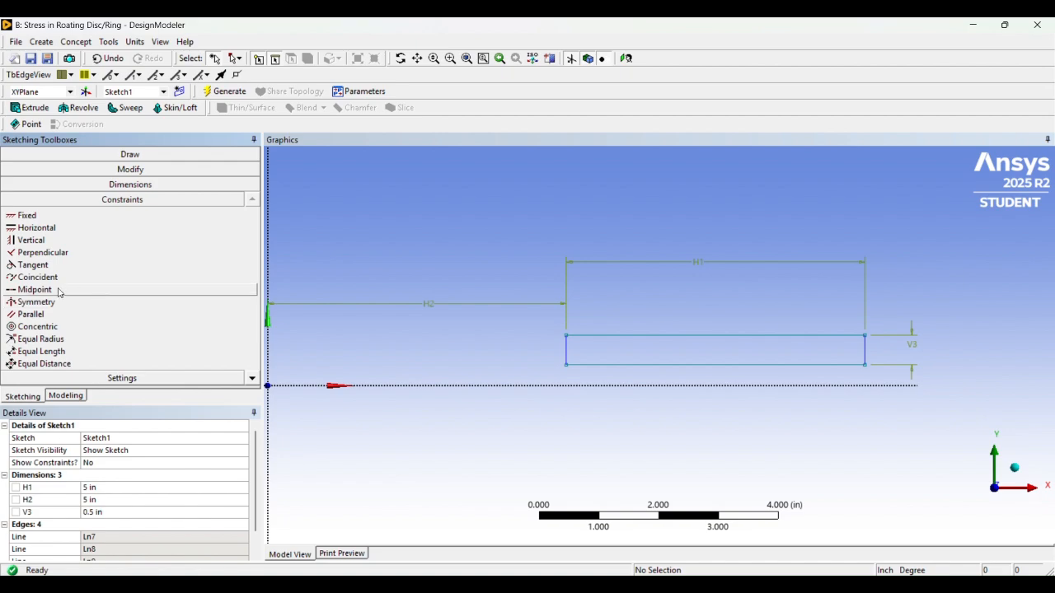
pyautogui.click(33, 281)
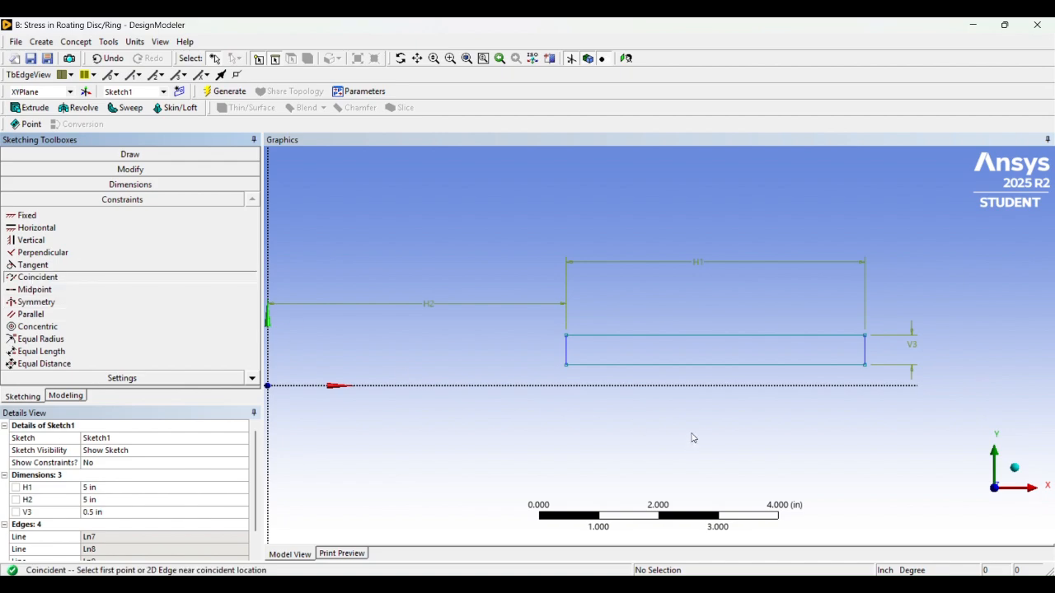
pyautogui.click(691, 367)
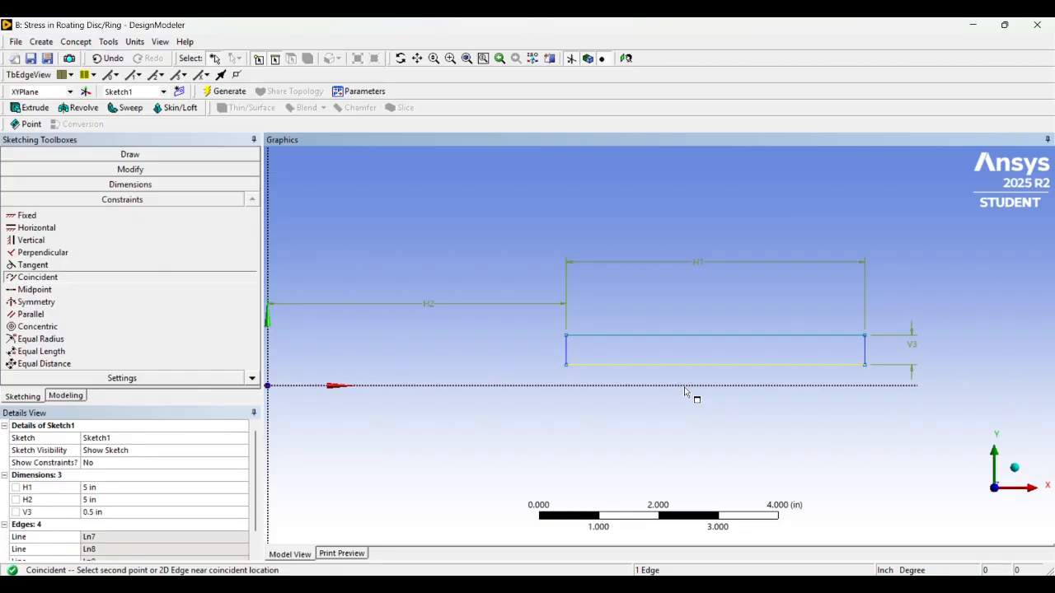
pyautogui.click(684, 386)
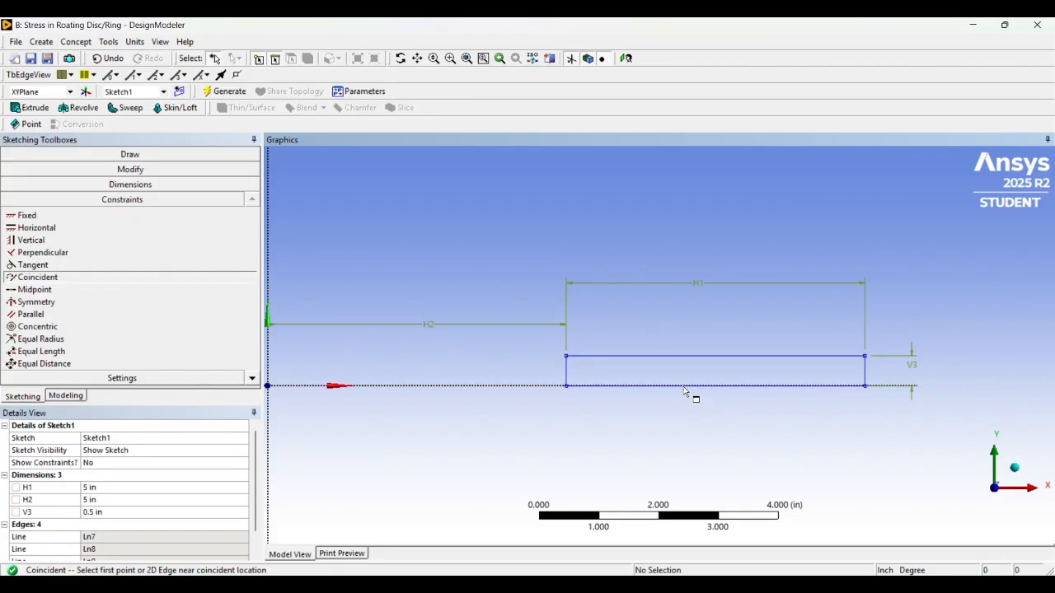
pyautogui.scroll(-2, 685, 392)
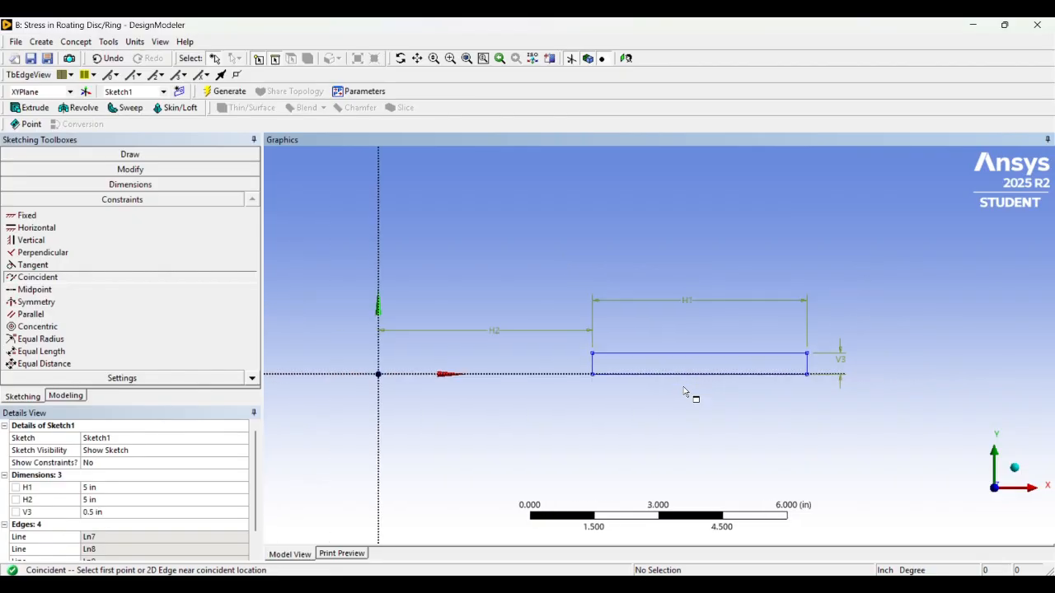
pyautogui.scroll(1, 685, 393)
pyautogui.scroll(1, 684, 392)
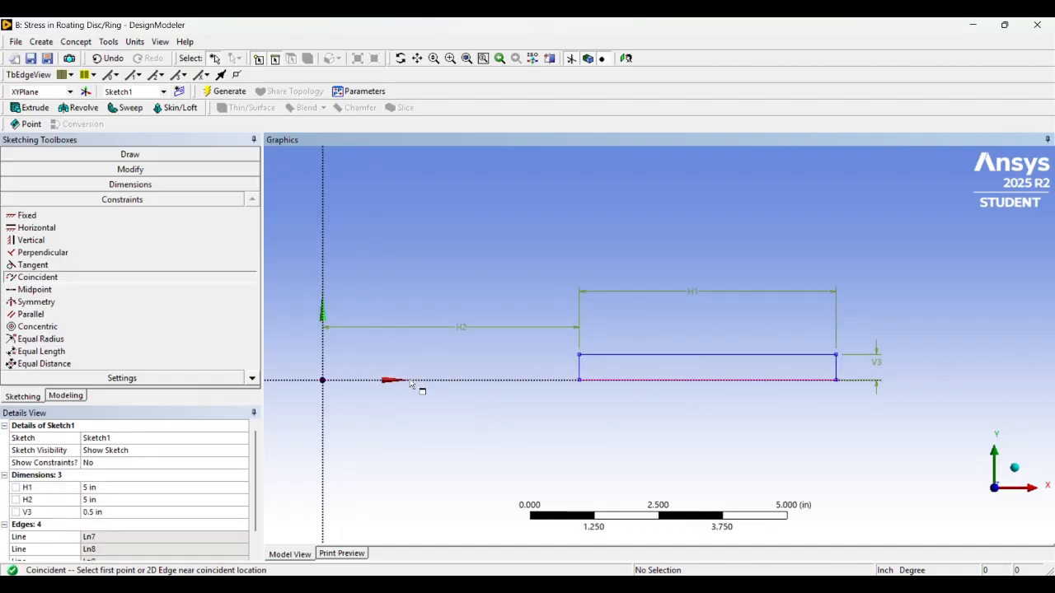
pyautogui.scroll(1, 798, 415)
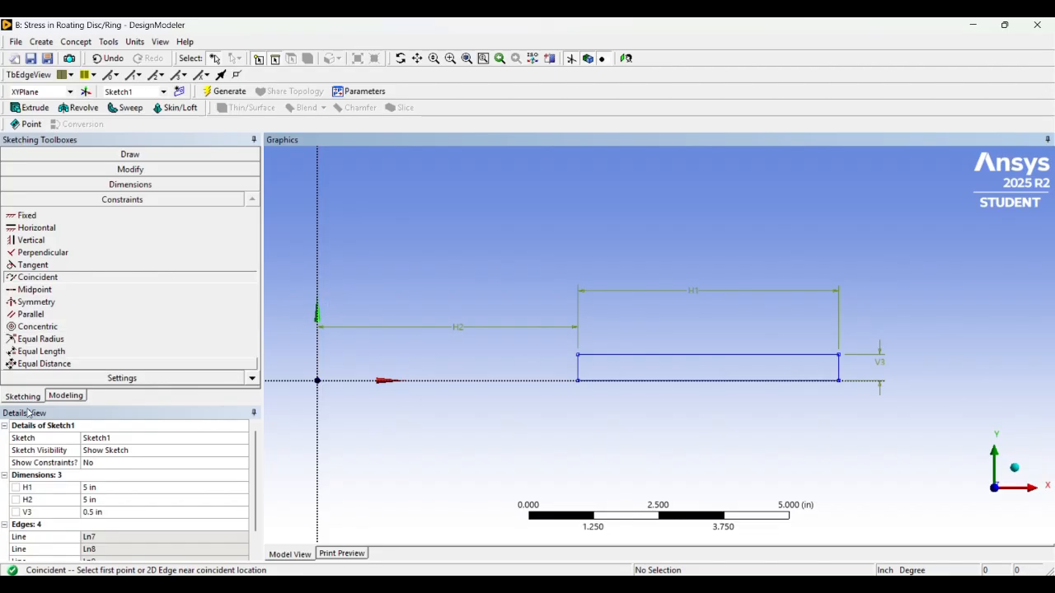
# Generate a surface from Sketch1 on the XYPlane using Surfaces From Sketches, and save the project
pyautogui.click(65, 396)
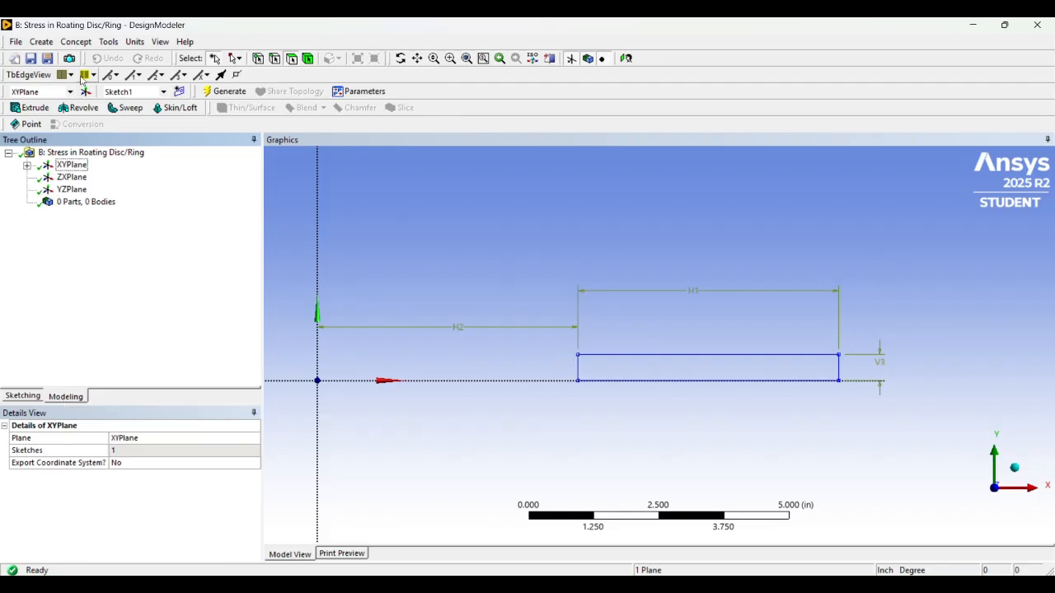
pyautogui.click(75, 43)
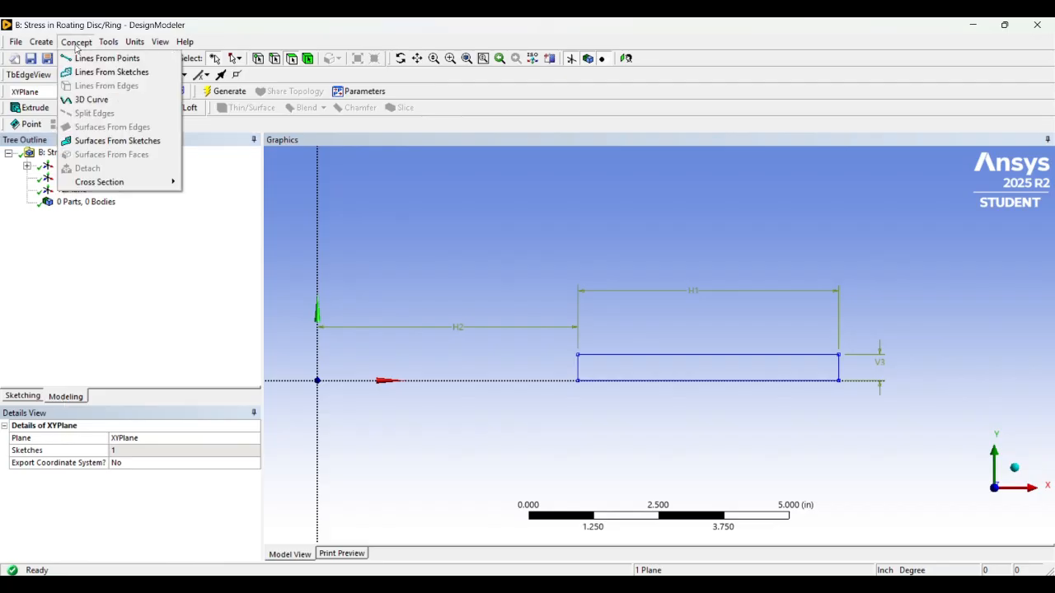
pyautogui.click(105, 144)
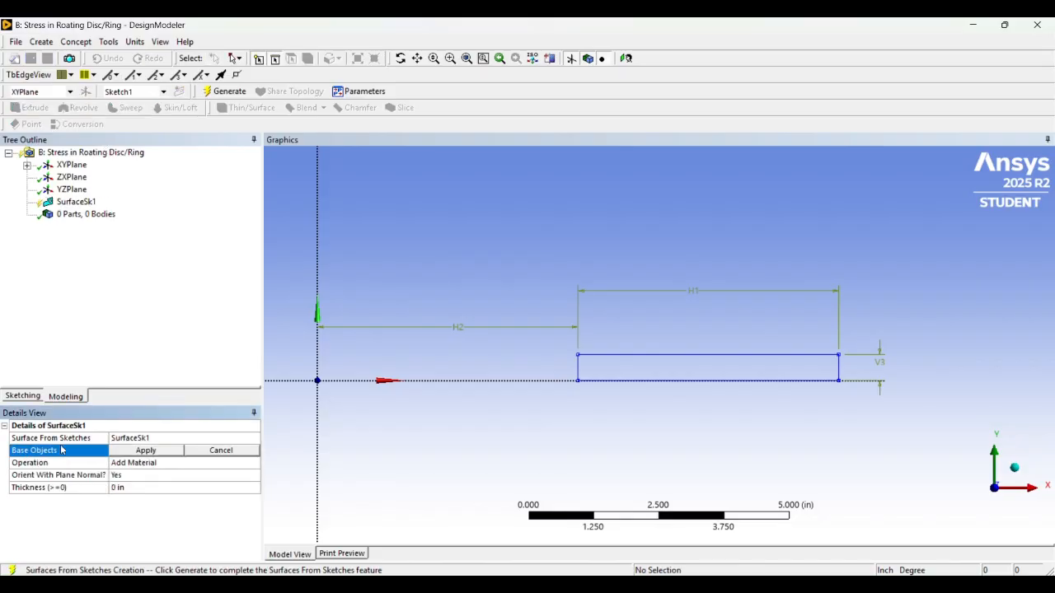
pyautogui.click(27, 165)
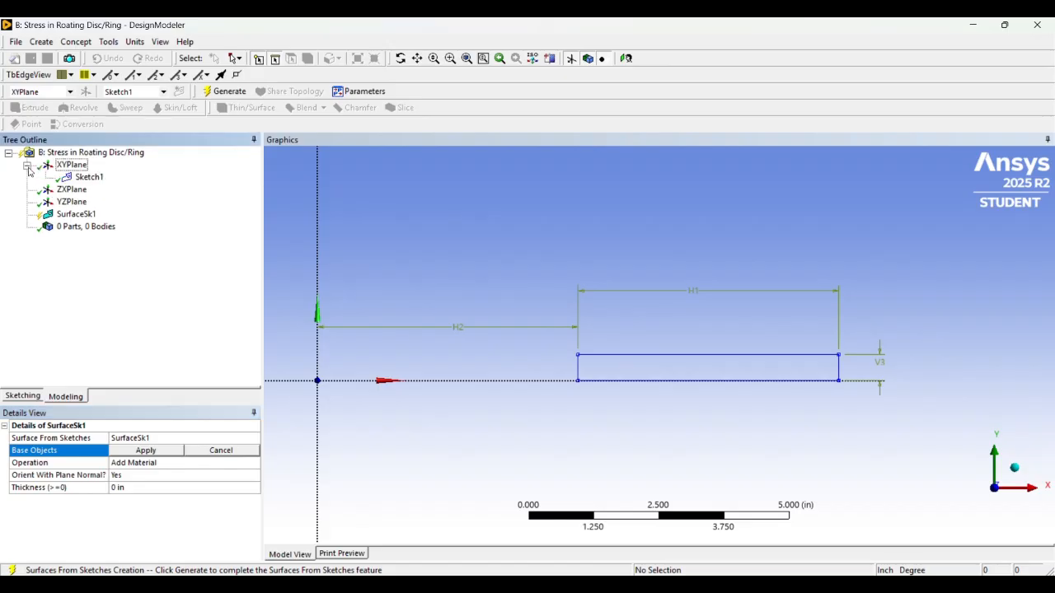
pyautogui.click(88, 176)
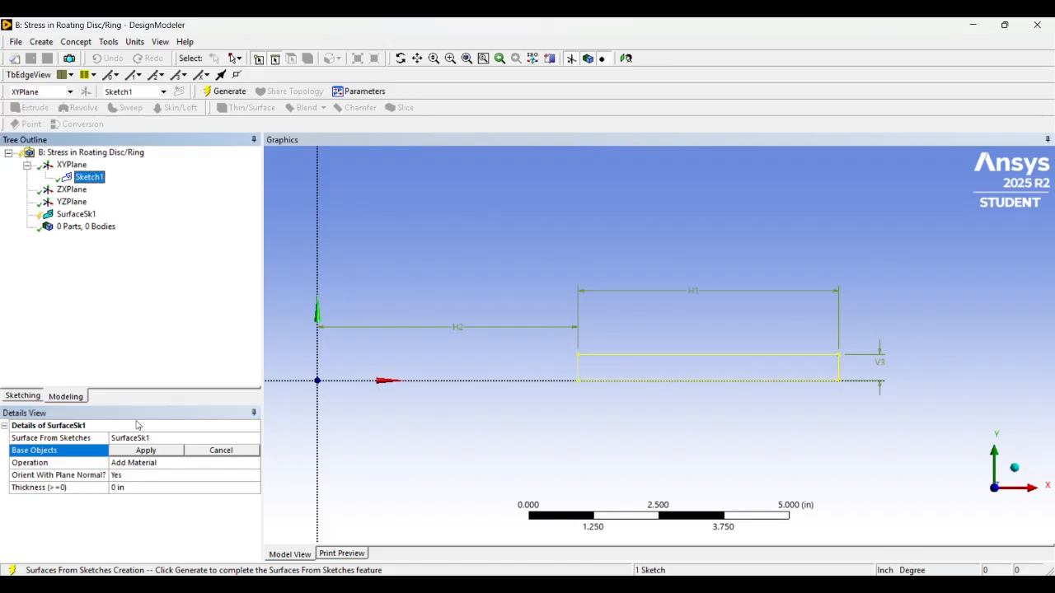
pyautogui.click(145, 450)
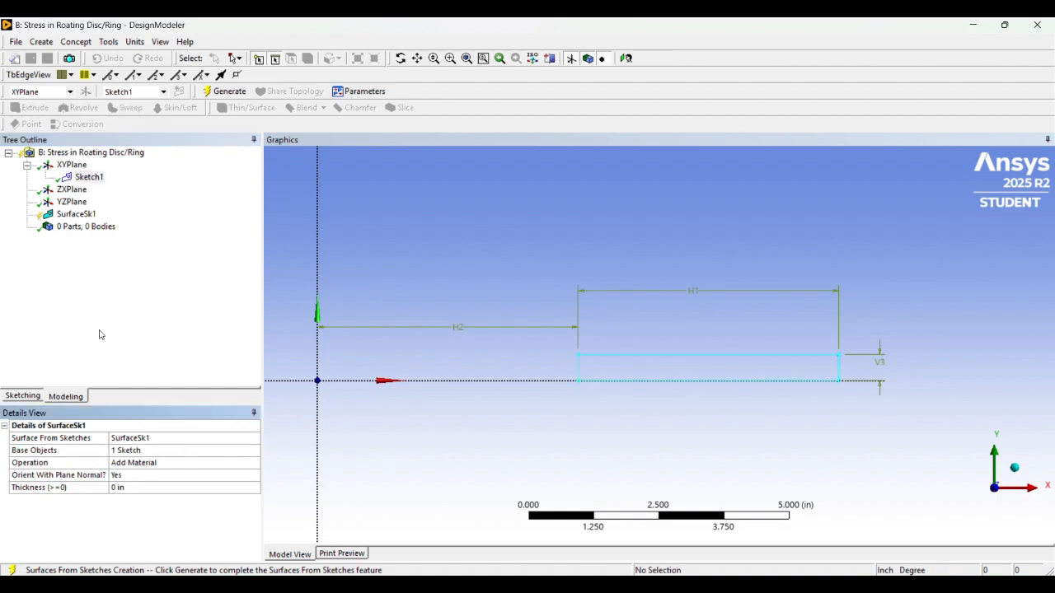
pyautogui.click(224, 90)
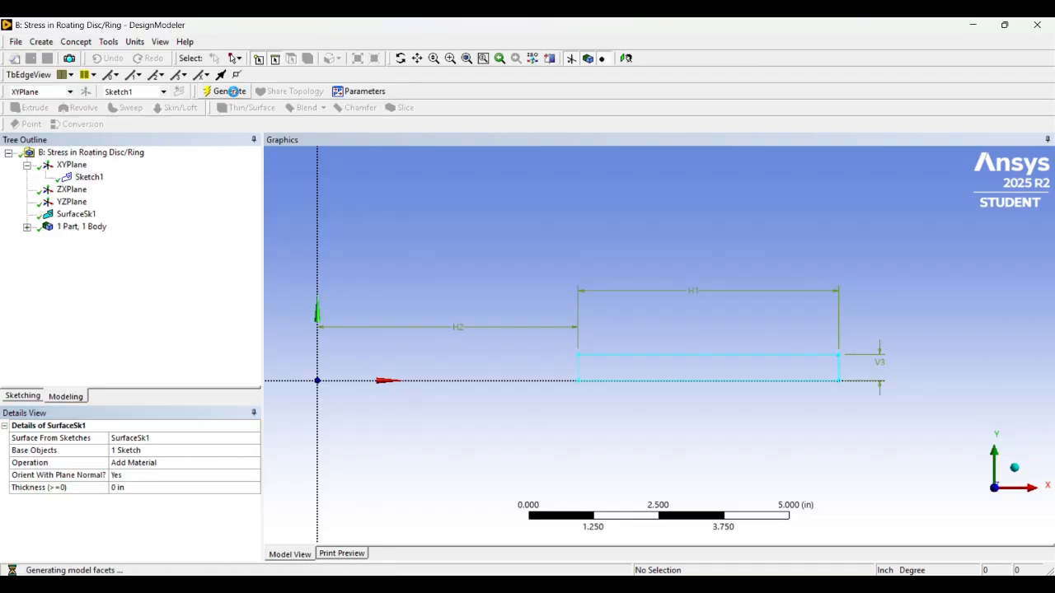
pyautogui.scroll(-1, 723, 347)
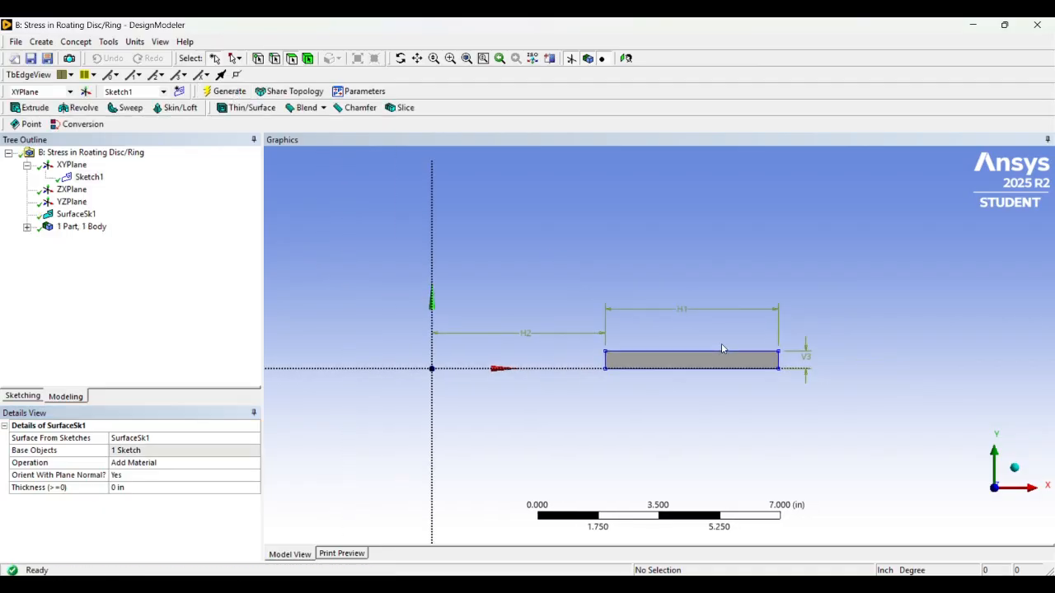
pyautogui.scroll(1, 723, 347)
pyautogui.scroll(-1, 722, 348)
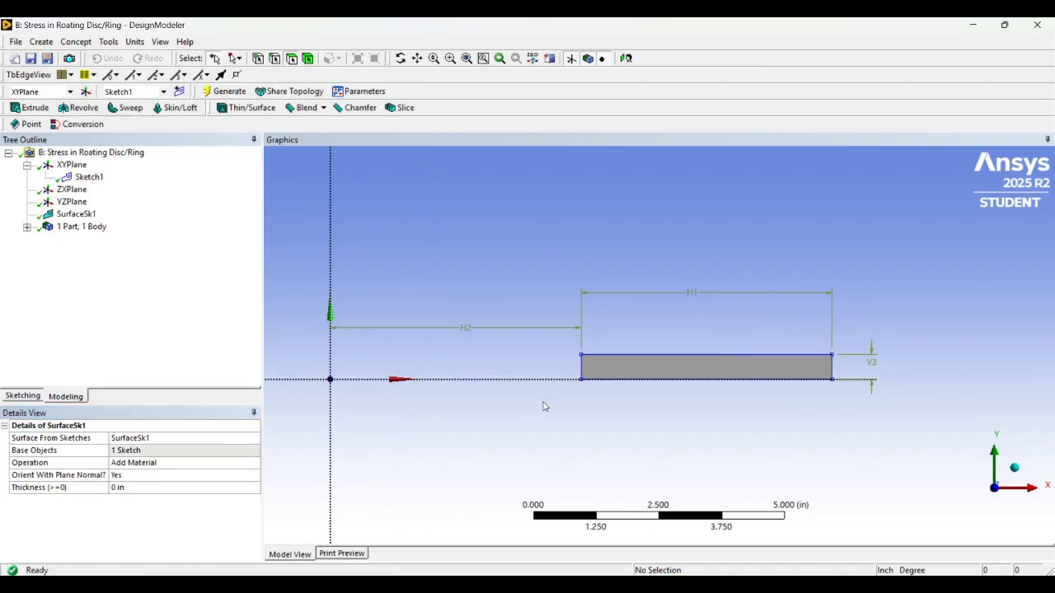
pyautogui.scroll(-1, 777, 374)
pyautogui.scroll(-1, 772, 370)
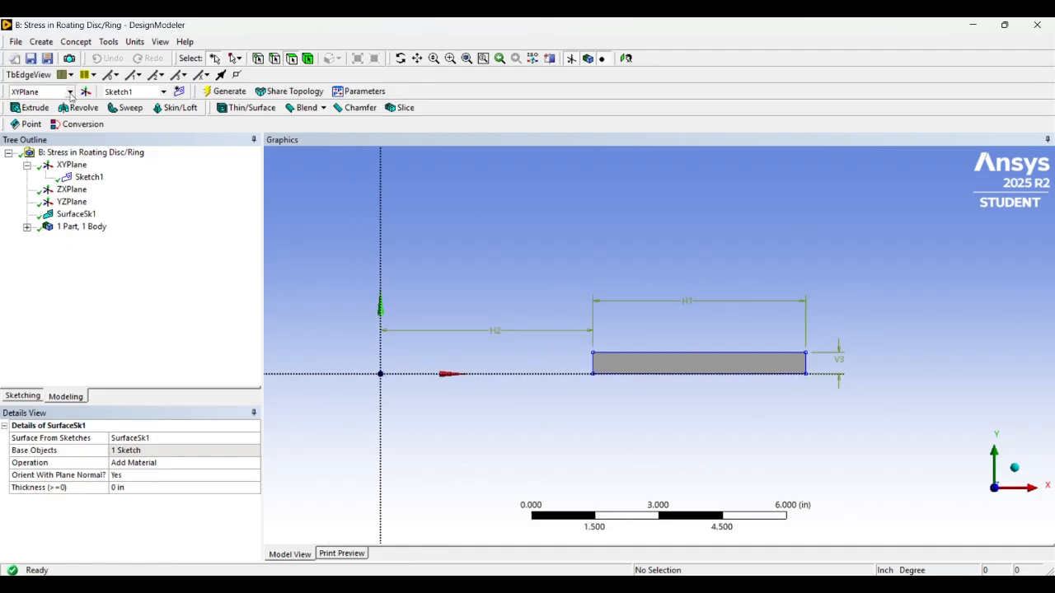
pyautogui.click(31, 60)
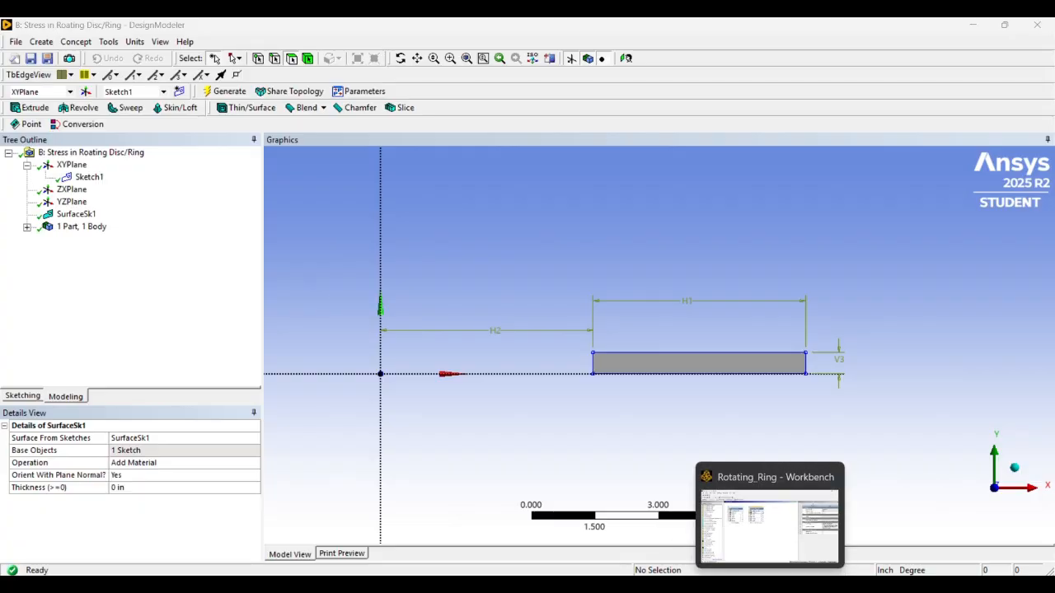
# Switch to Workbench and open the Model of the Stress in Roating Disc/Ring system for editing in Mechanical
pyautogui.click(770, 585)
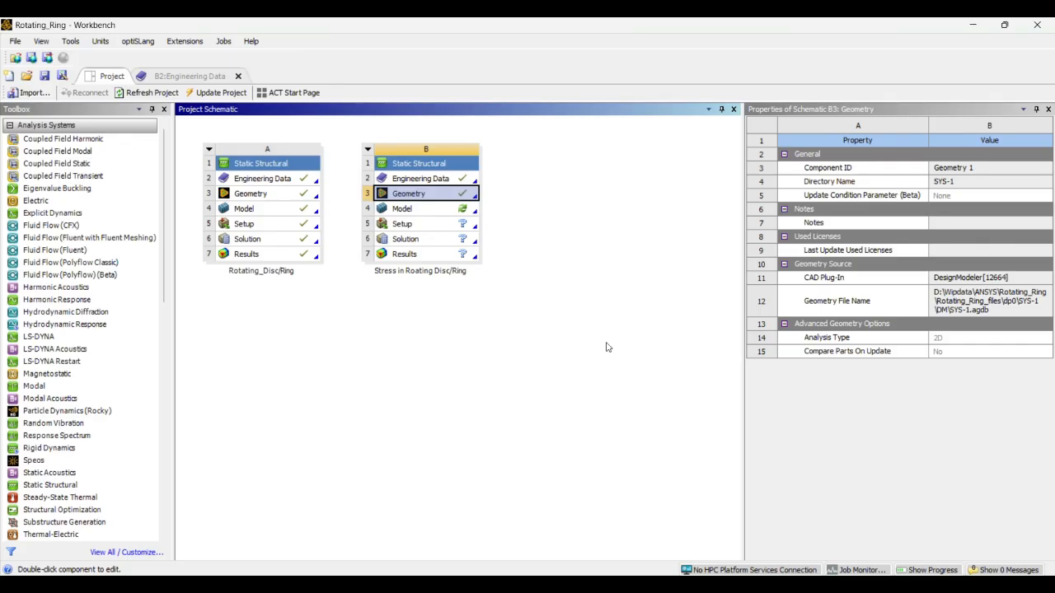
pyautogui.click(554, 179)
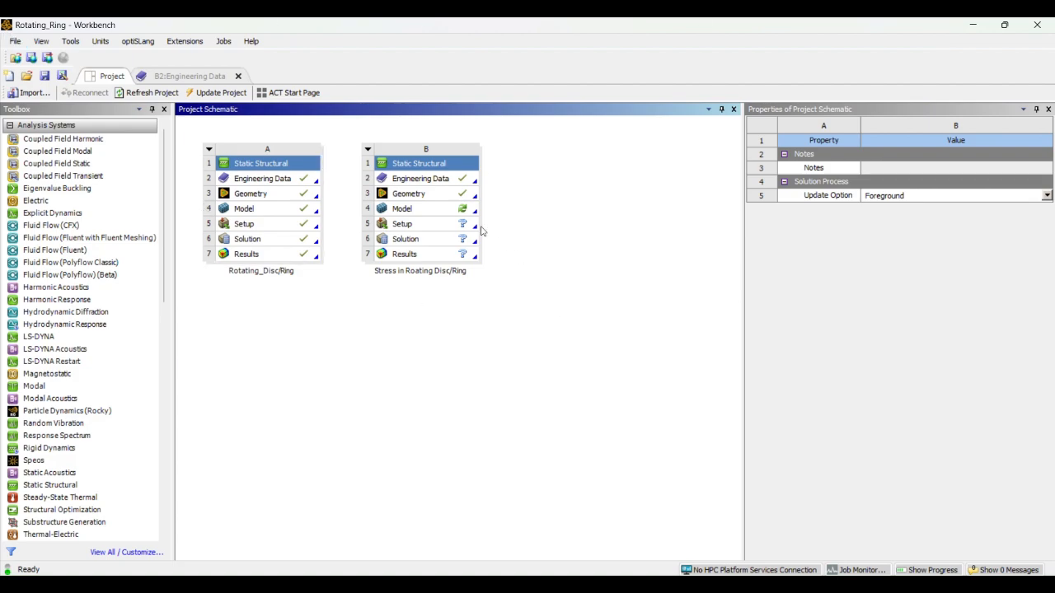
pyautogui.click(425, 216)
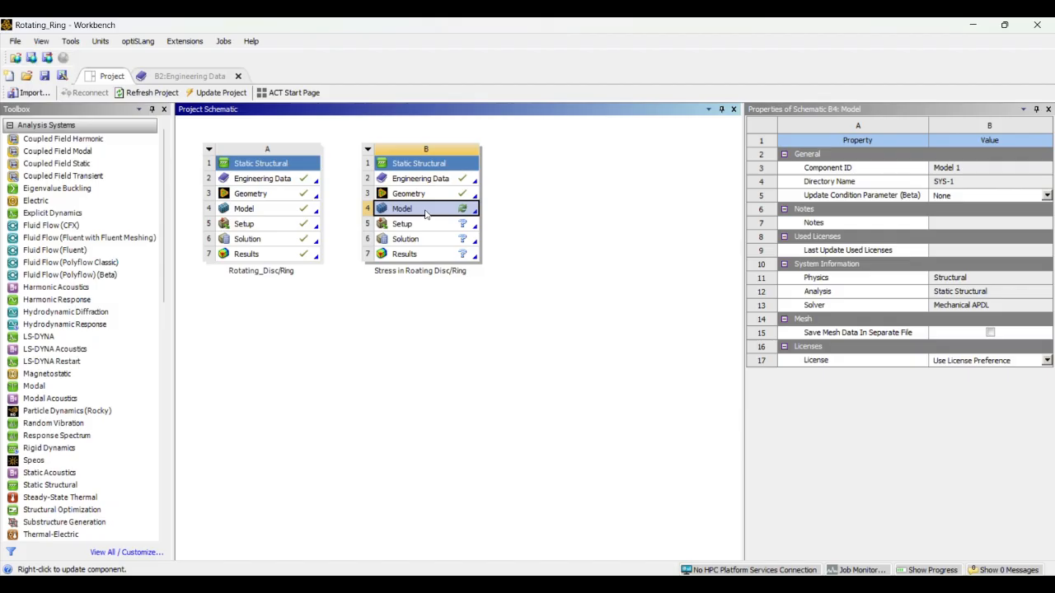
pyautogui.rightClick(426, 214)
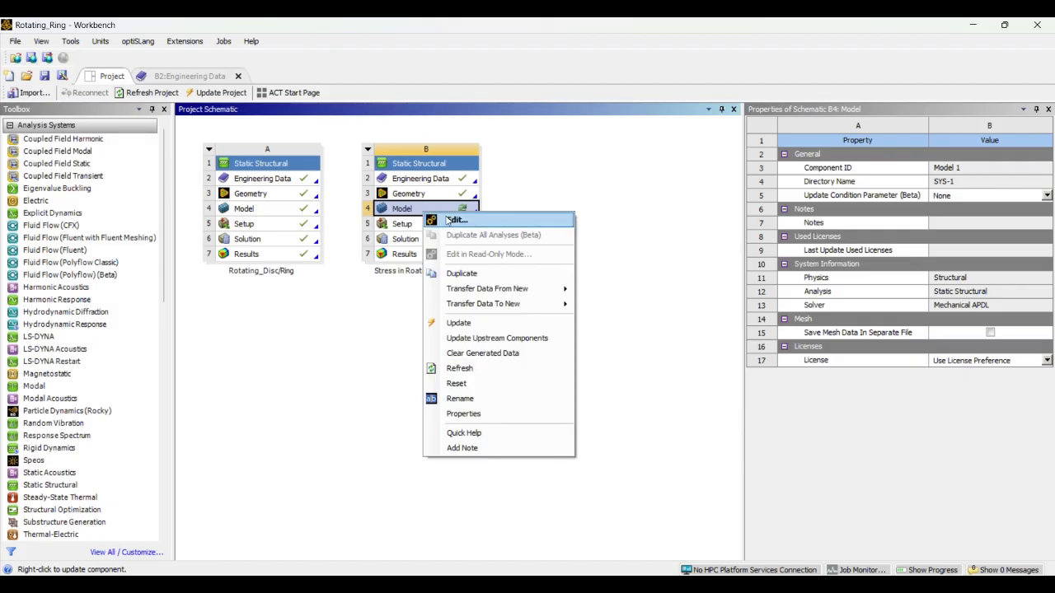
pyautogui.click(453, 221)
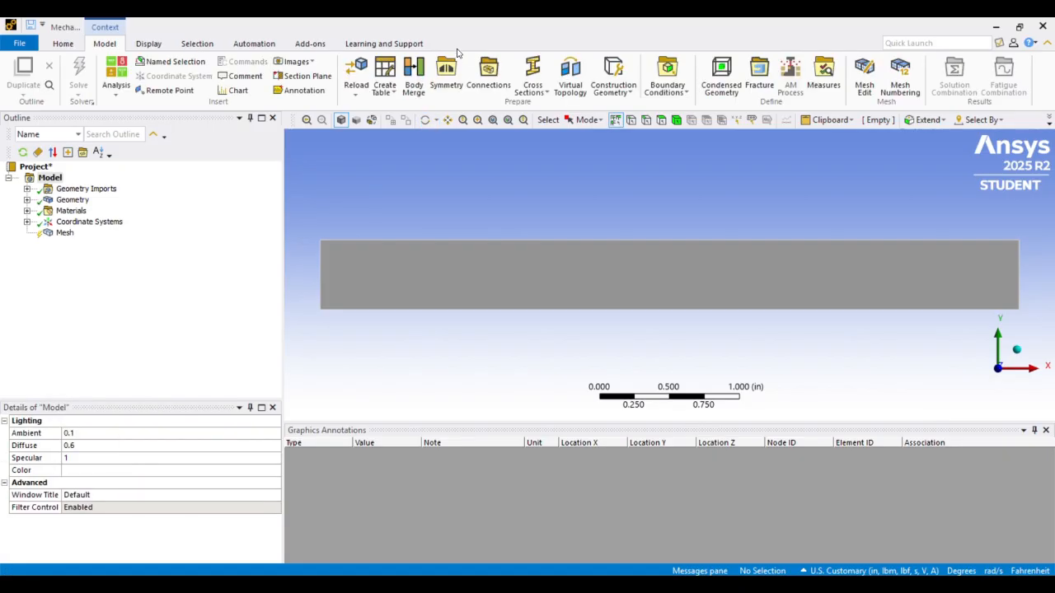
pyautogui.scroll(-2, 703, 320)
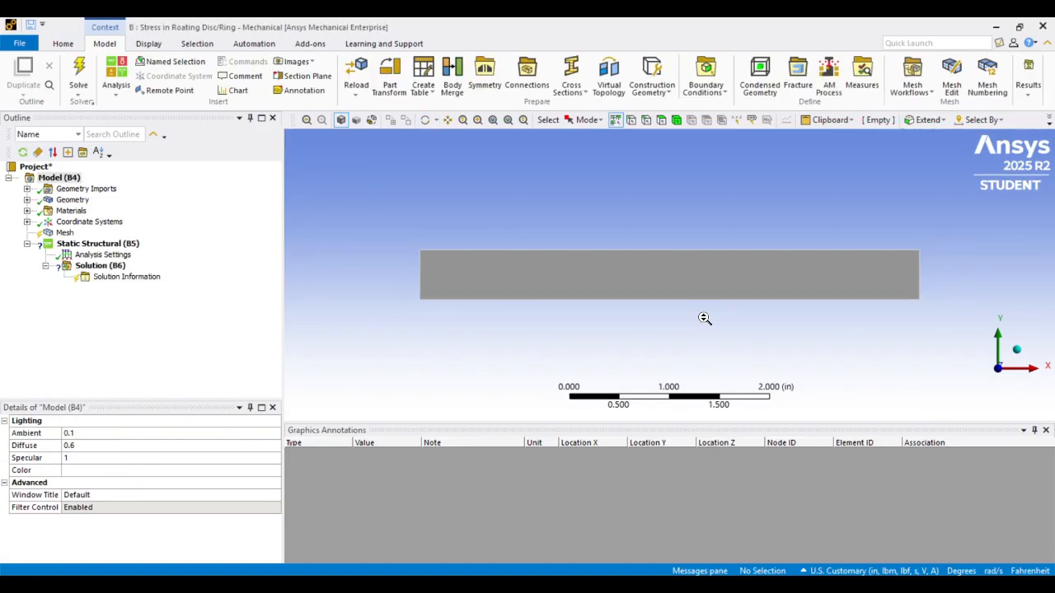
pyautogui.scroll(-3, 703, 318)
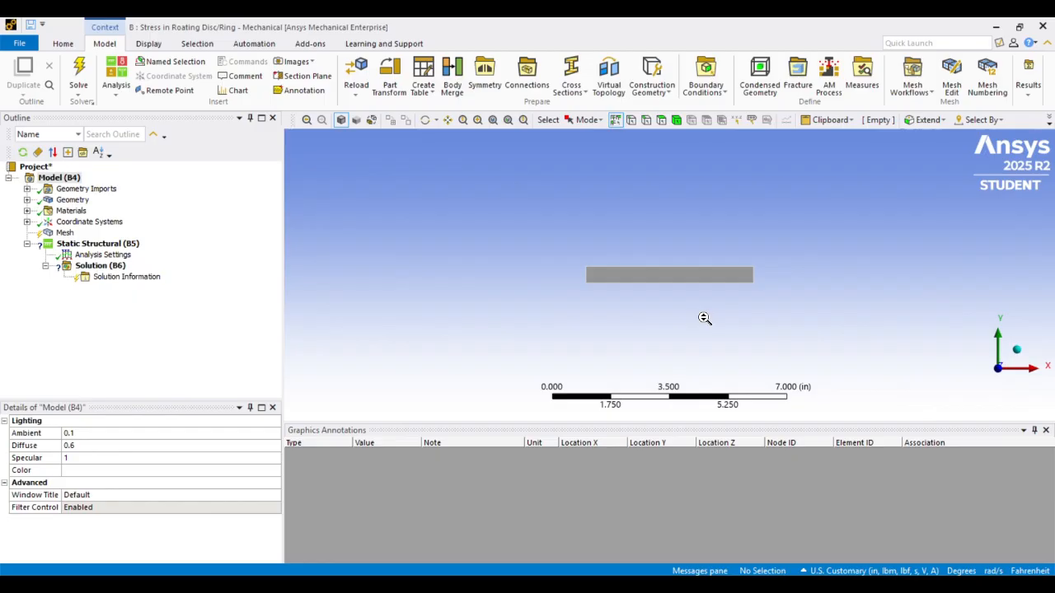
pyautogui.scroll(2, 703, 318)
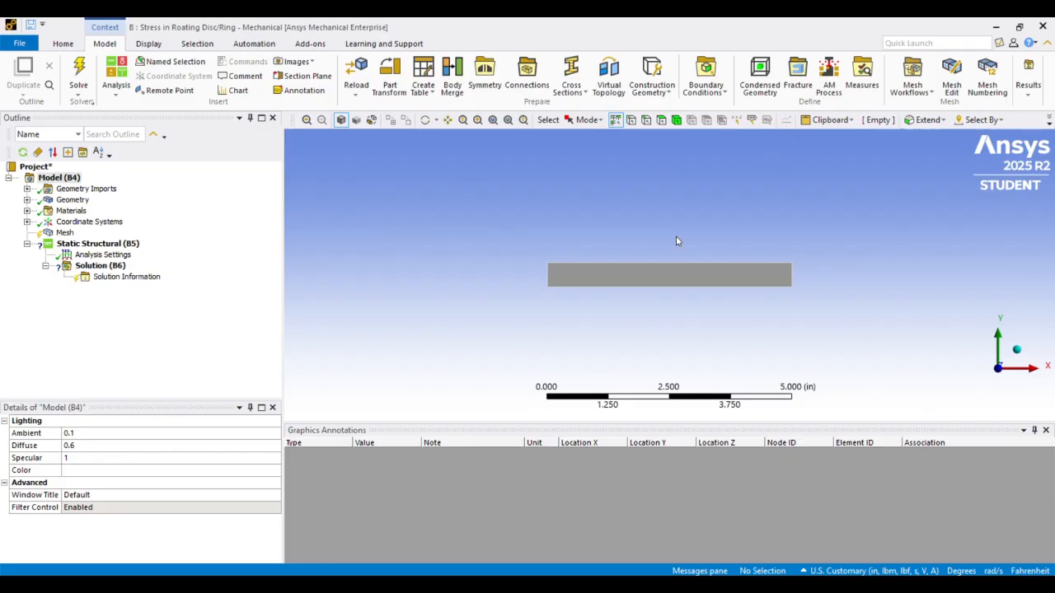
# Check which unit system is active in the available unit options
pyautogui.click(62, 44)
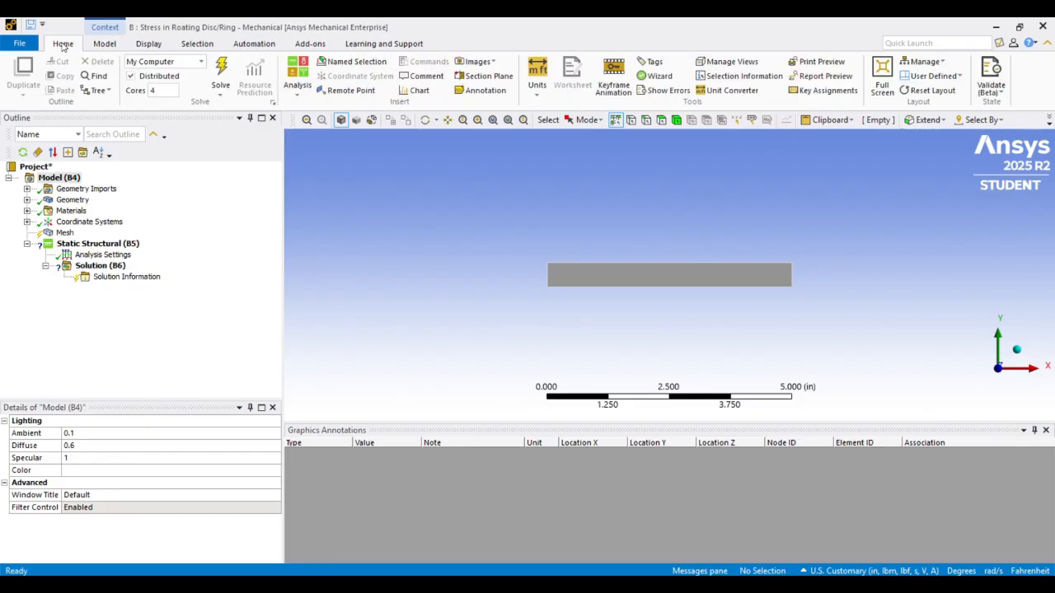
pyautogui.click(540, 93)
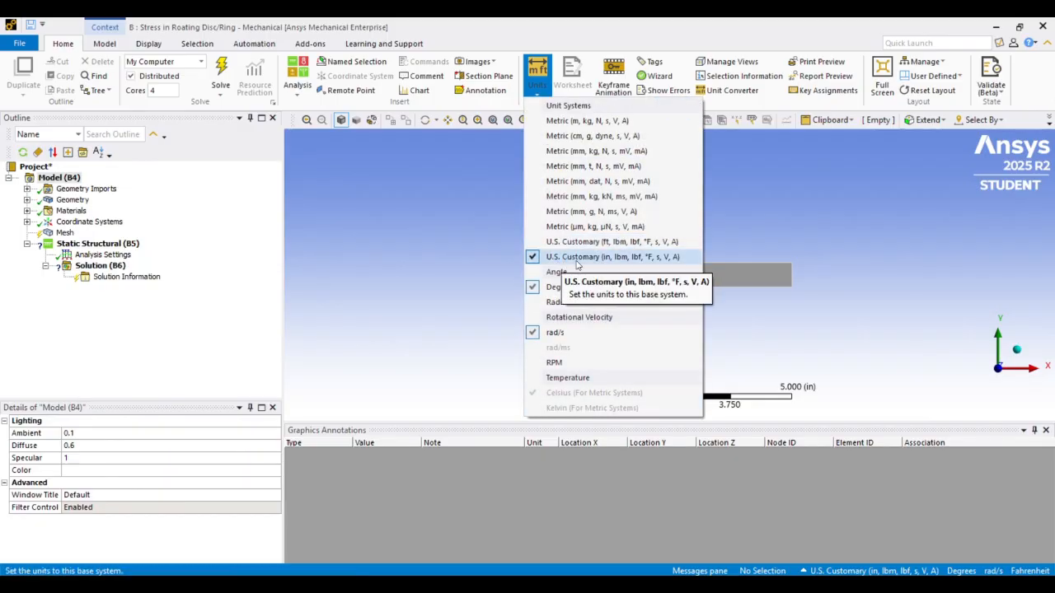
pyautogui.click(541, 93)
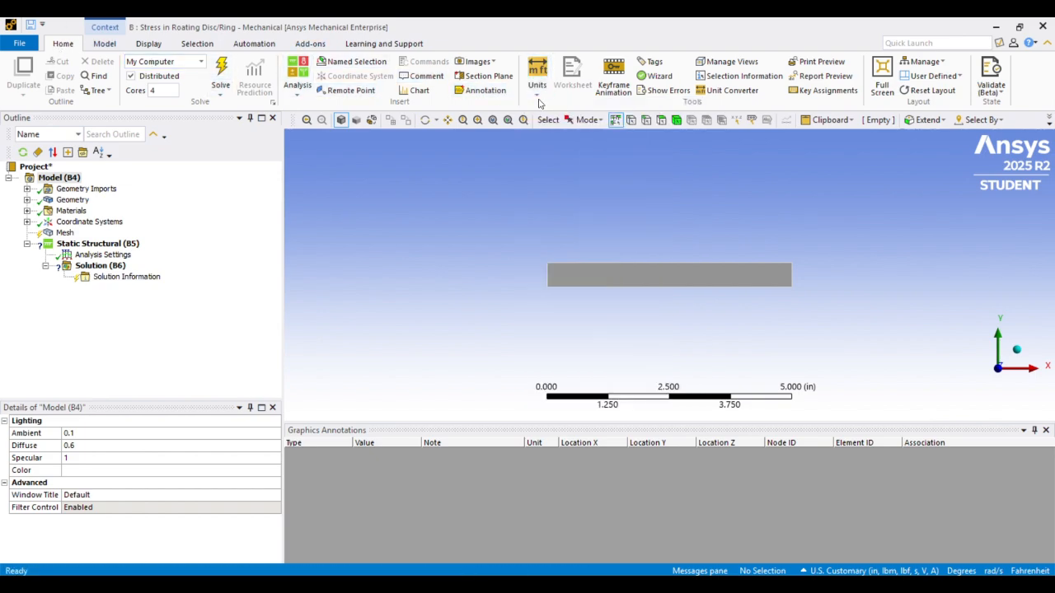
pyautogui.click(536, 91)
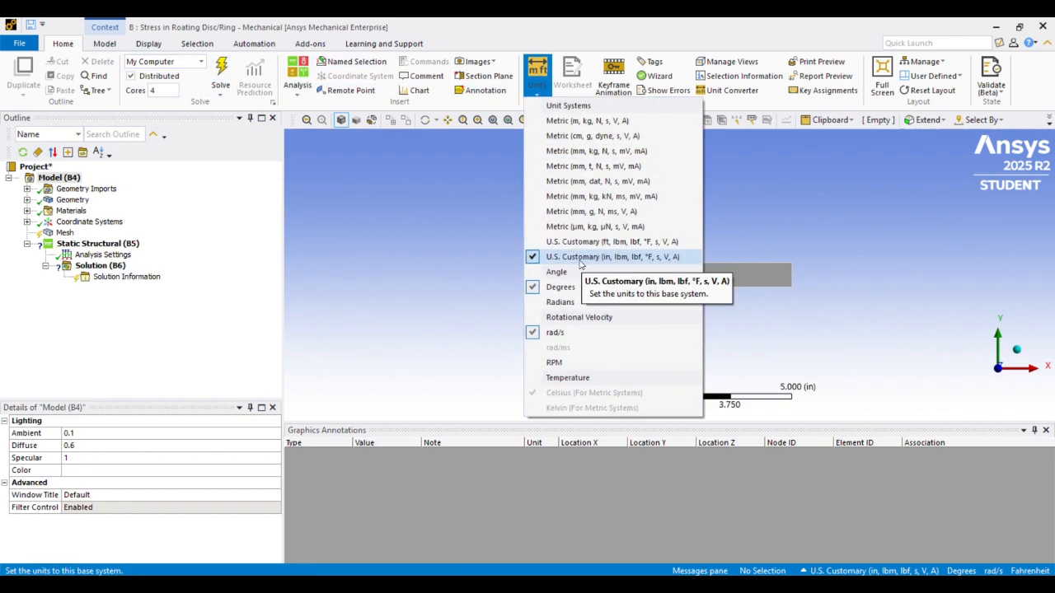
pyautogui.click(443, 199)
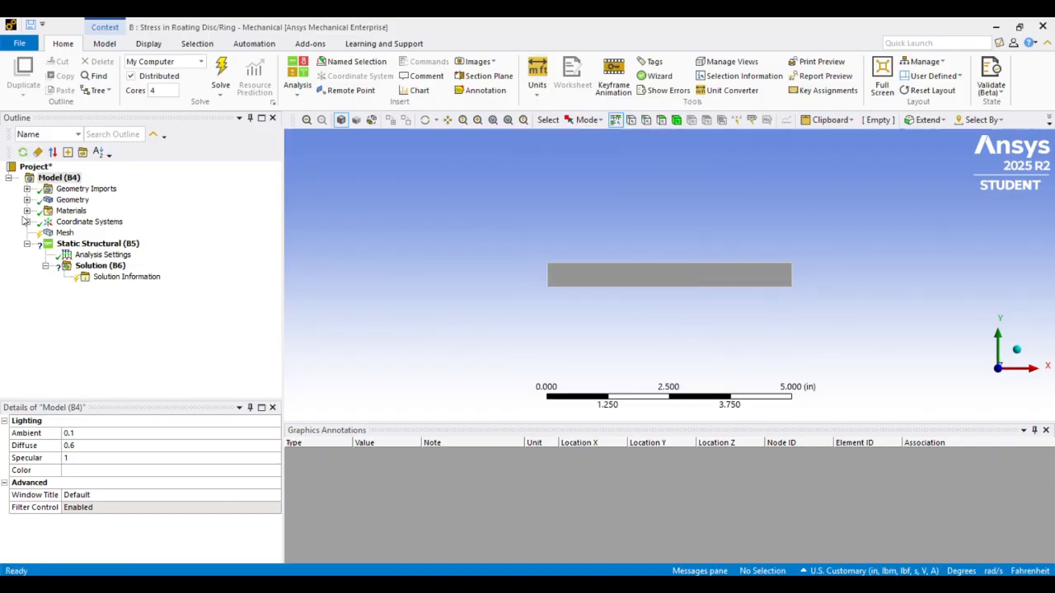
# Expand the Materials, Geometry and Coordinate Systems branches and examine where the Global Coordinate System lies relative to the cross-section
pyautogui.click(27, 211)
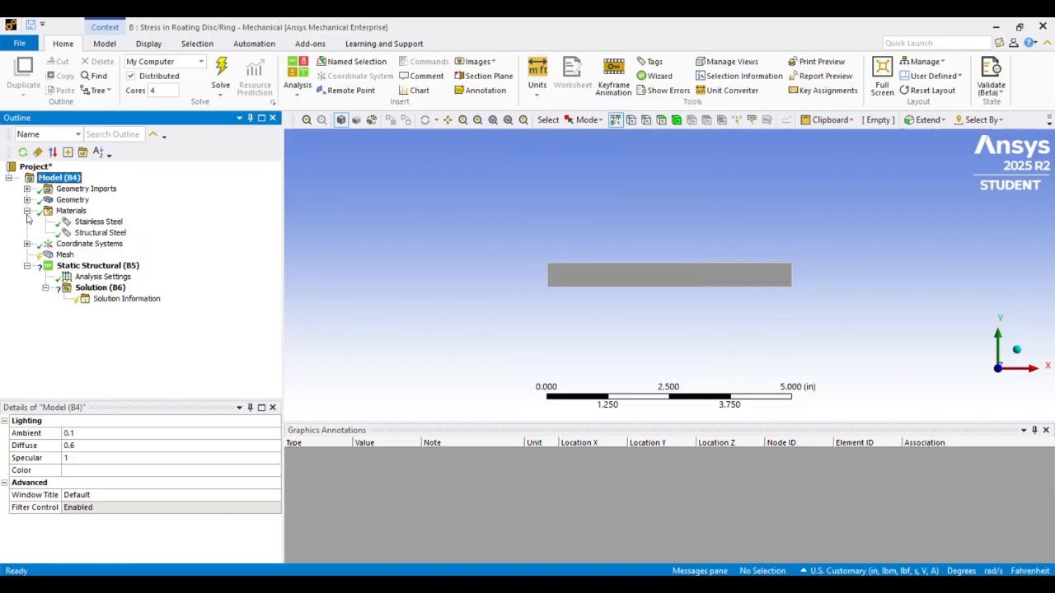
pyautogui.click(28, 201)
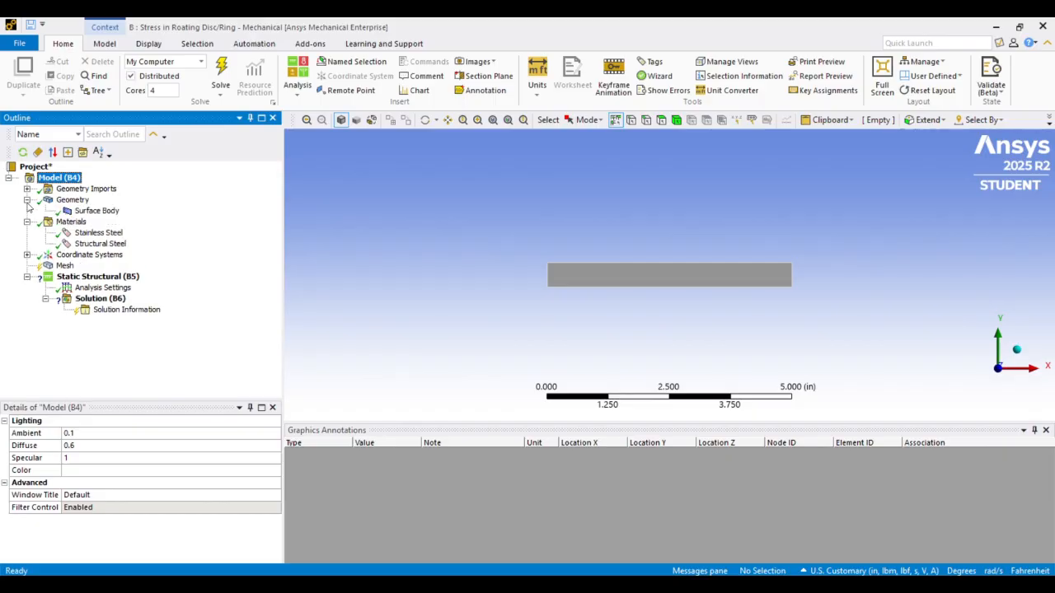
pyautogui.click(27, 255)
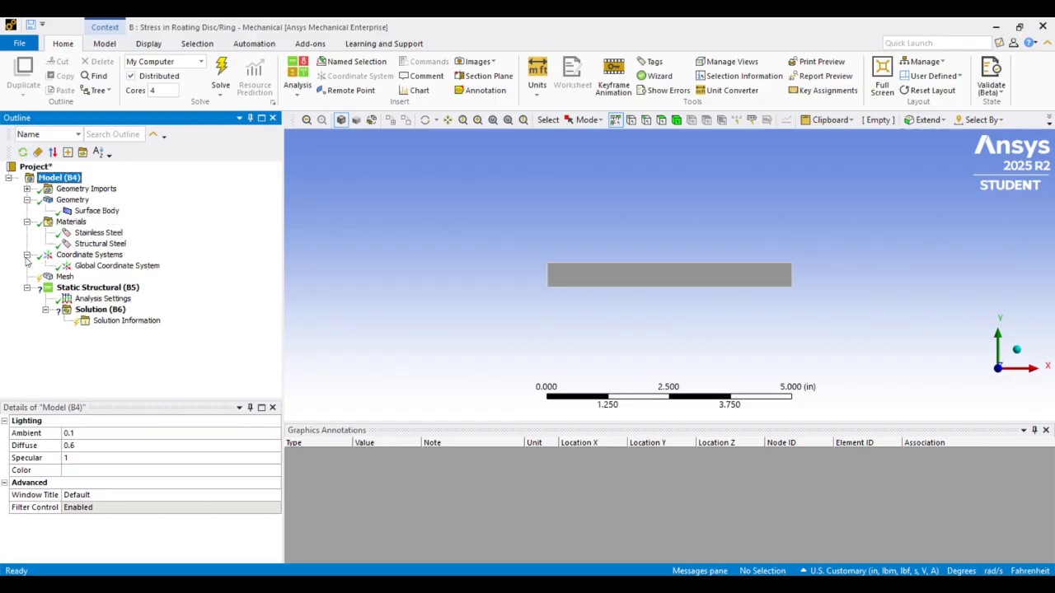
pyautogui.click(89, 267)
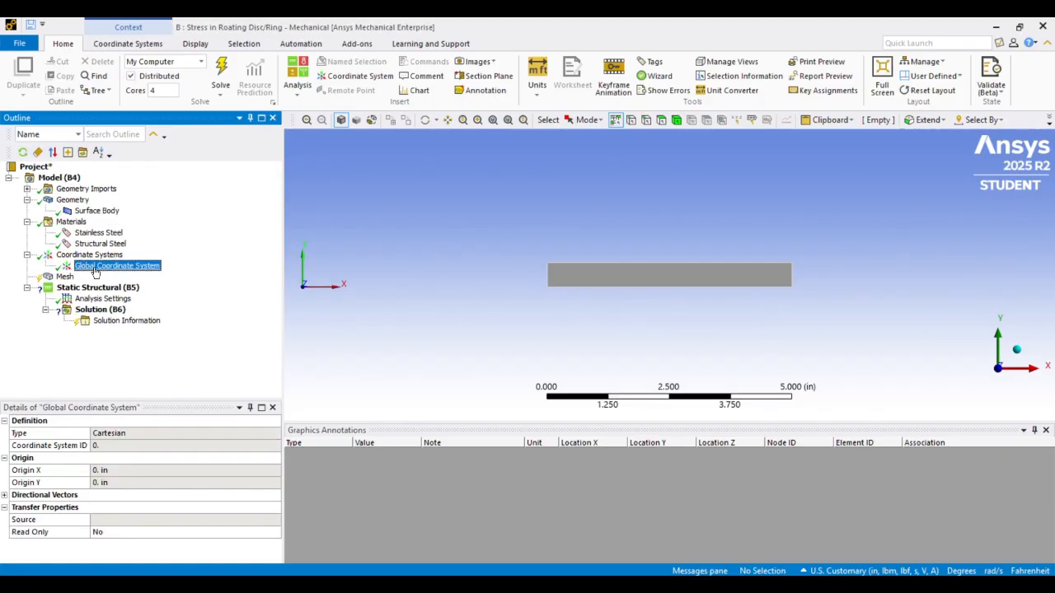
pyautogui.click(124, 269)
pyautogui.scroll(-4, 690, 288)
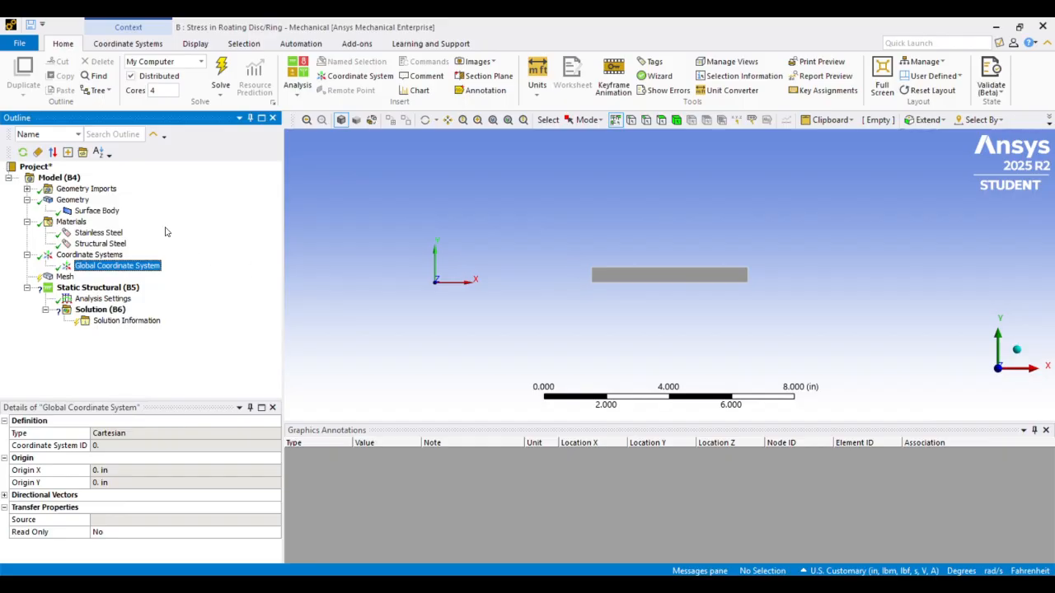
# Set the Geometry's 2D Behavior to Axisymmetric
pyautogui.click(71, 200)
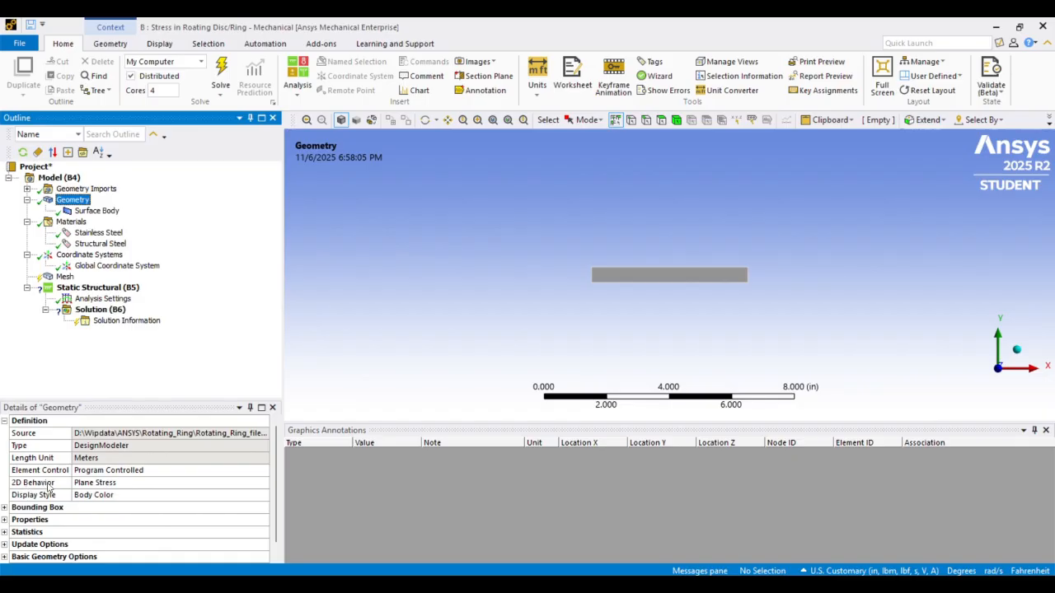
pyautogui.click(188, 486)
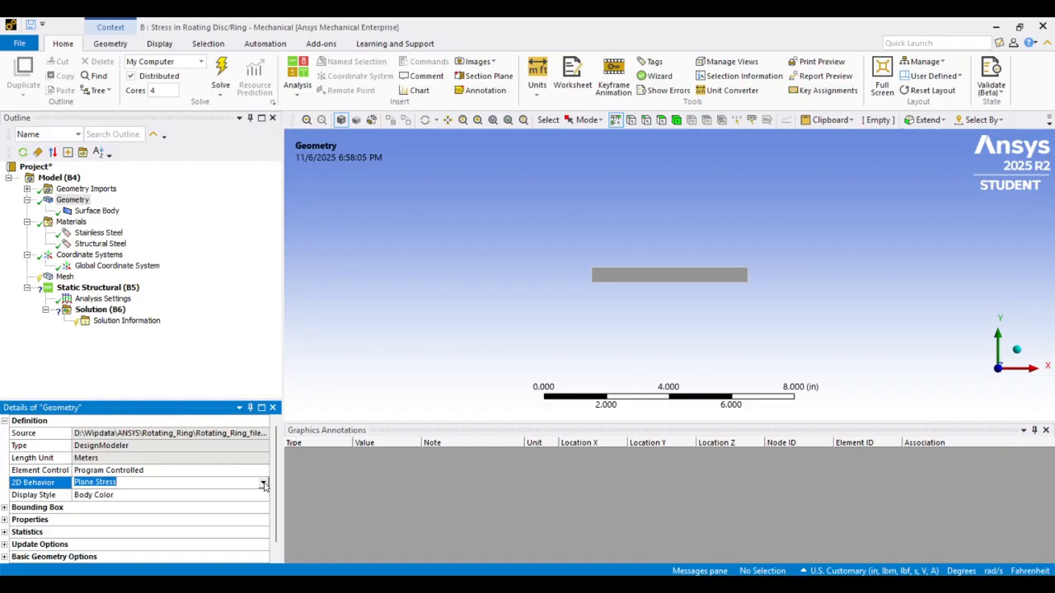
pyautogui.click(263, 486)
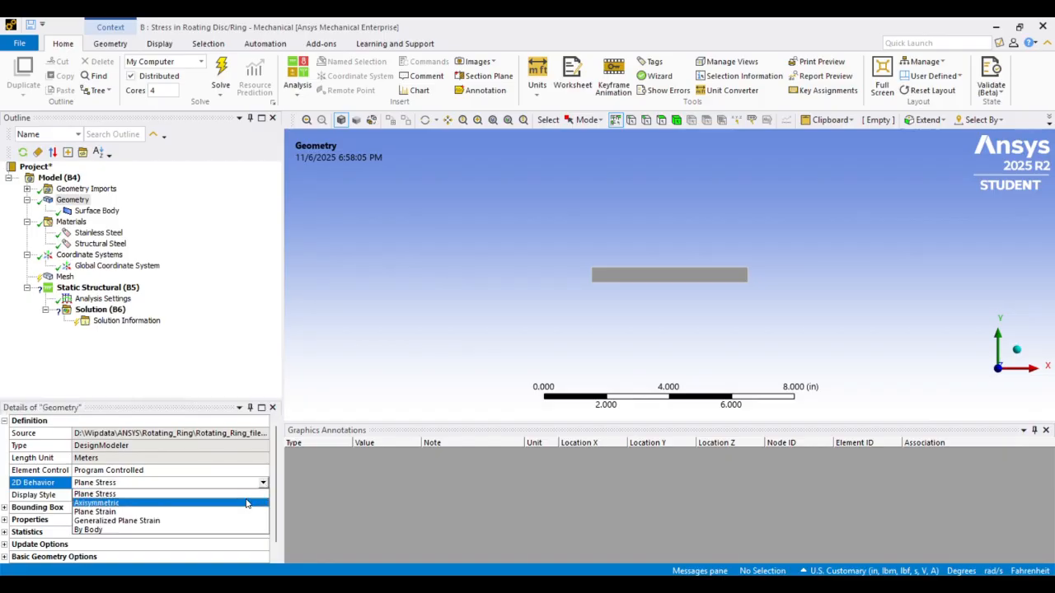
pyautogui.click(248, 503)
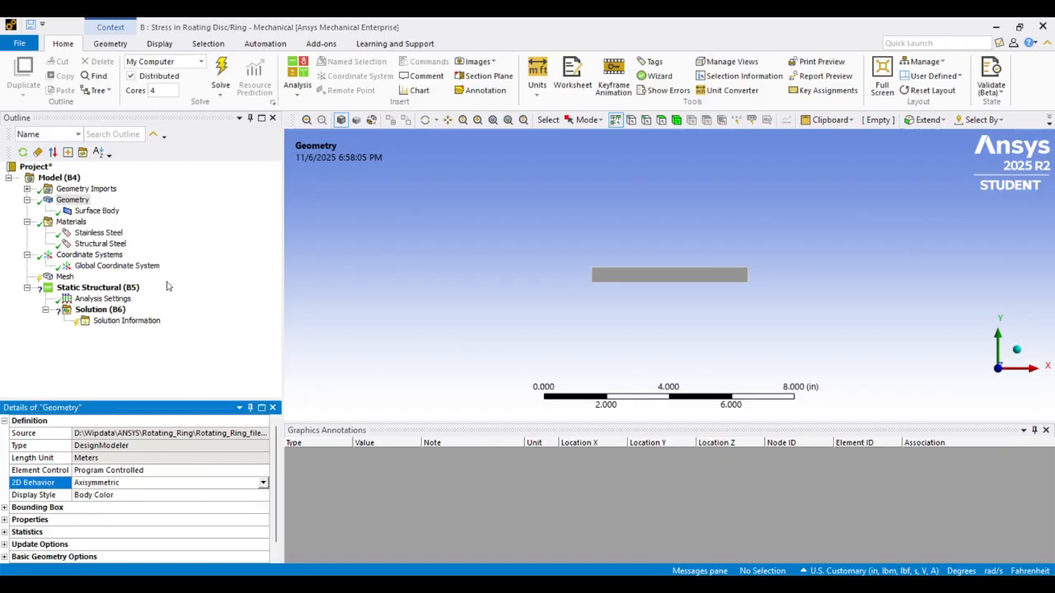
# Assign Structural Steel from the Engineering Data materials to the Surface Body
pyautogui.click(112, 213)
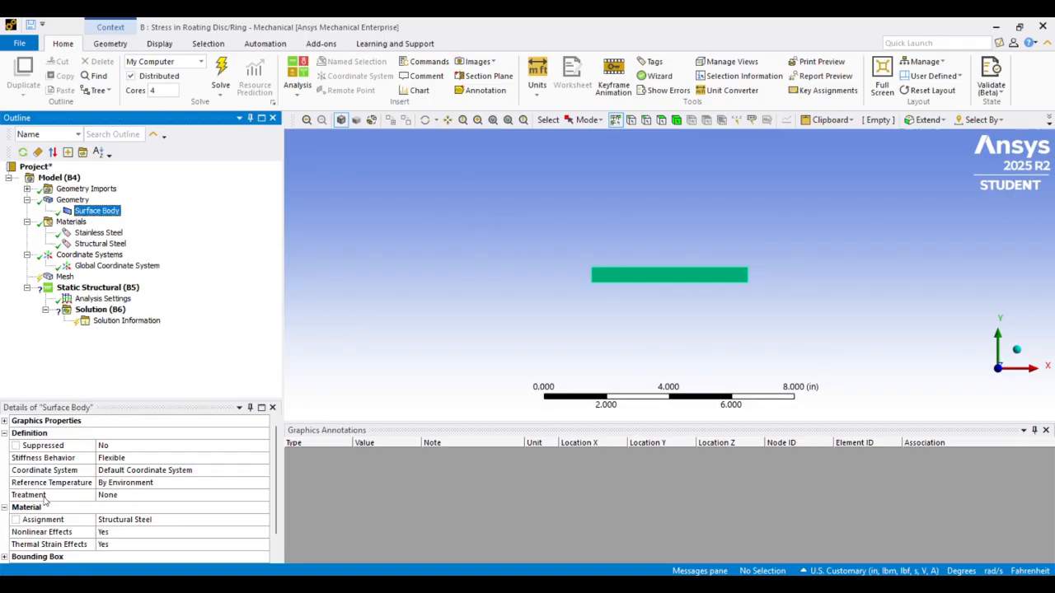
pyautogui.click(150, 522)
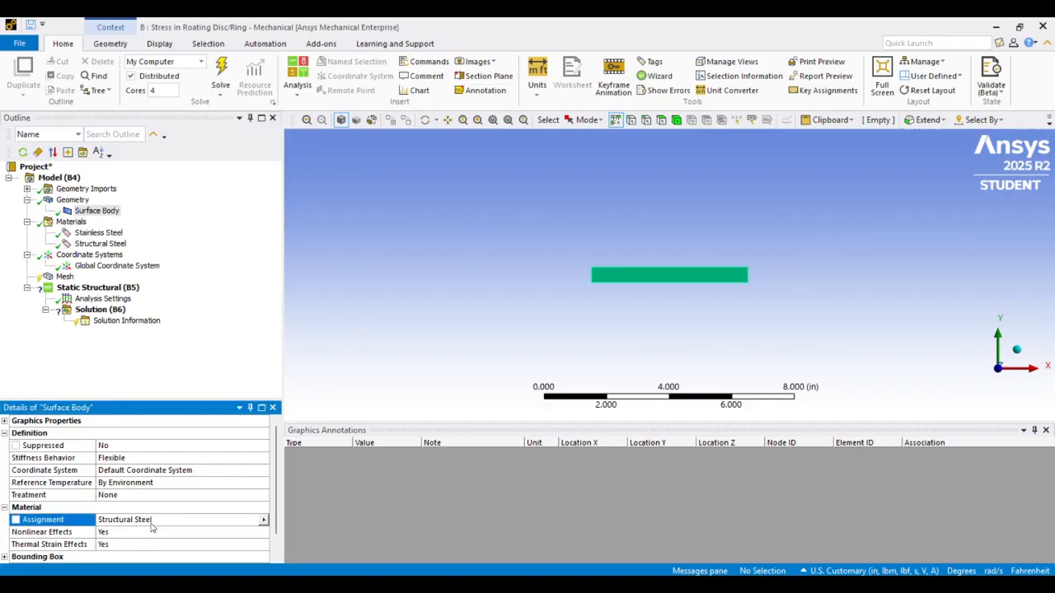
pyautogui.click(263, 521)
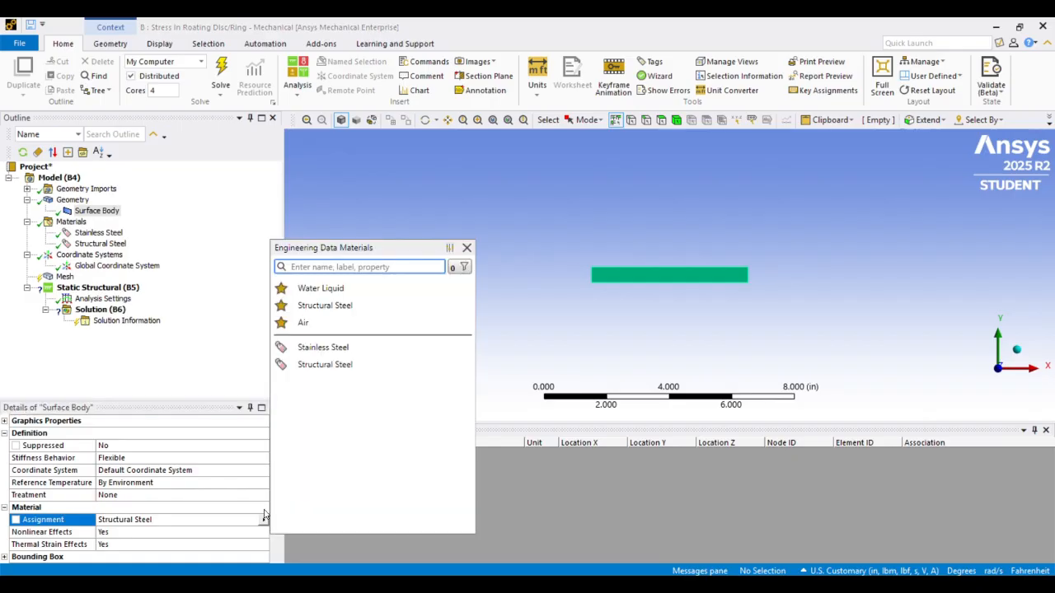
pyautogui.click(324, 365)
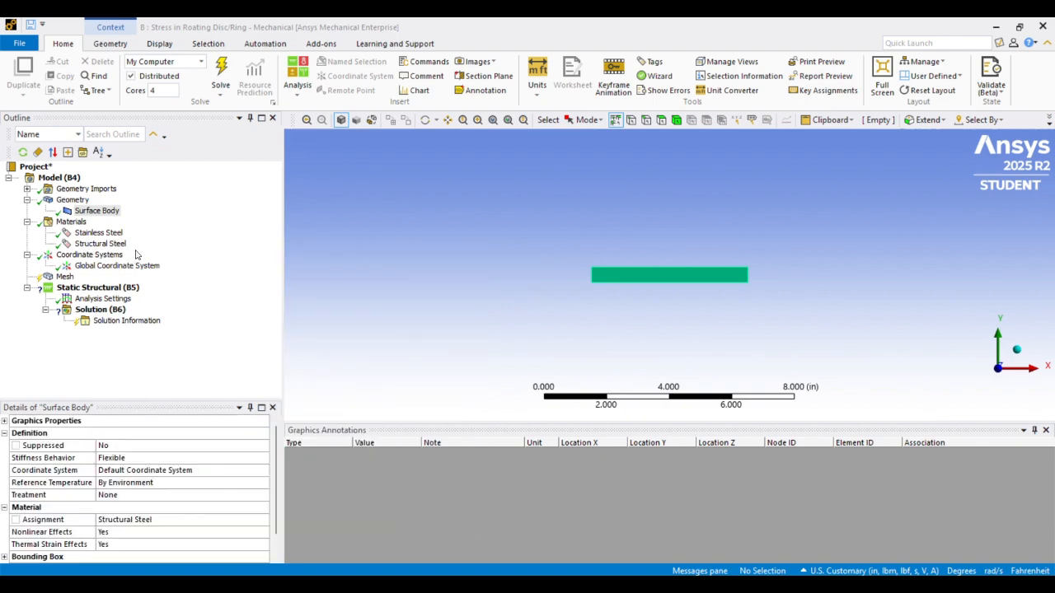
# Set the mesh's Element Order to Quadratic
pyautogui.click(66, 278)
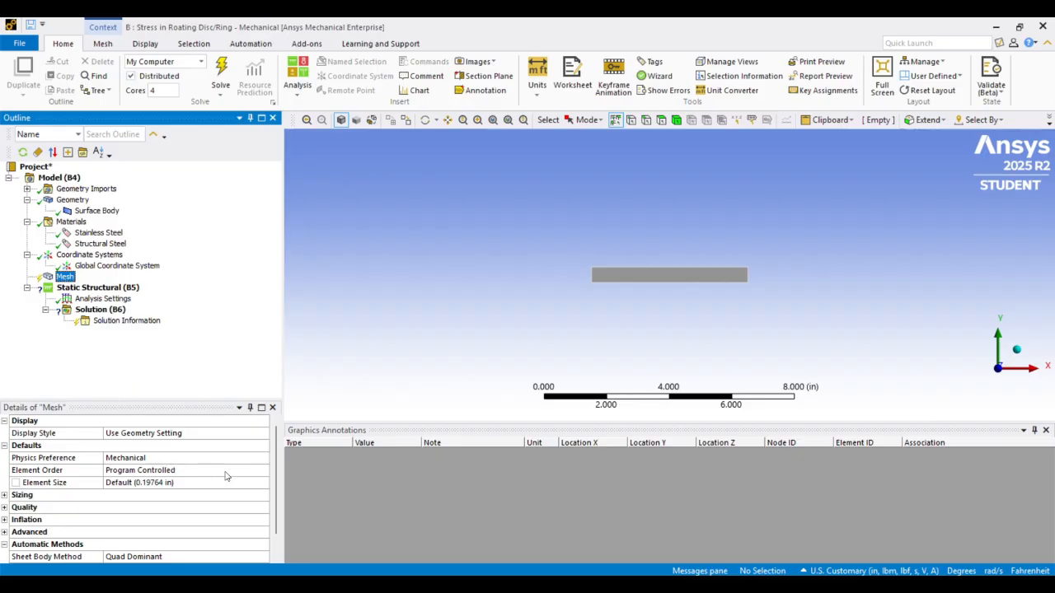
pyautogui.click(227, 474)
pyautogui.click(262, 471)
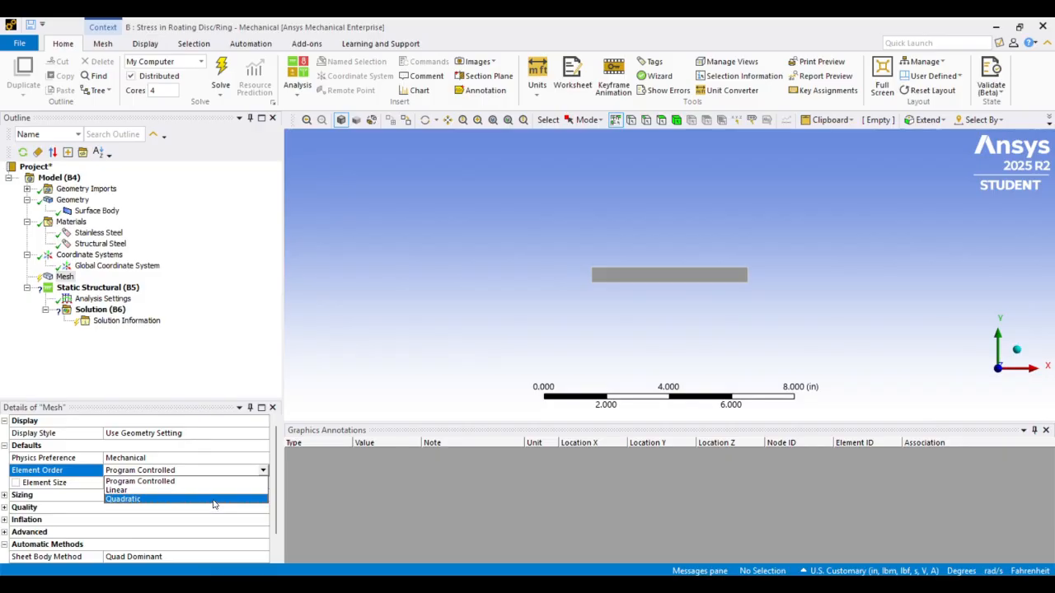
pyautogui.click(262, 476)
pyautogui.click(262, 475)
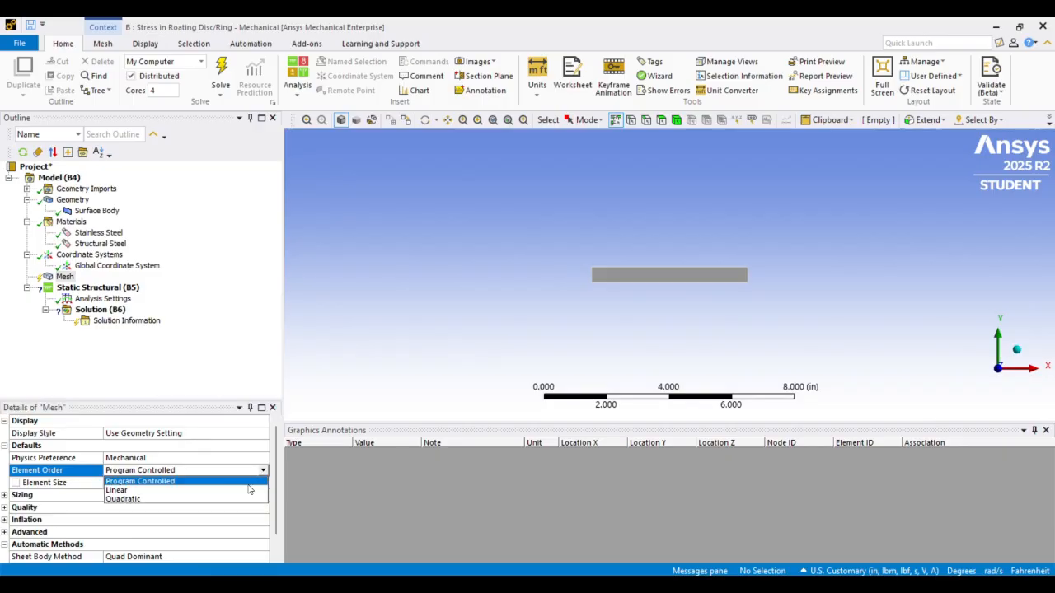
pyautogui.click(231, 501)
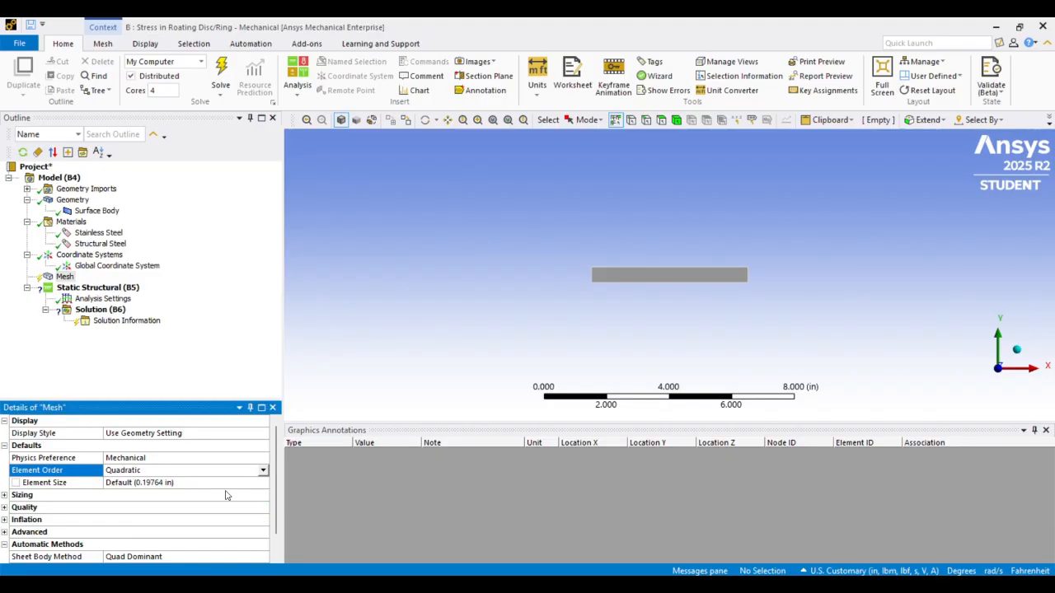
# Insert a mesh Sizing scoped to the rectangular face and set its Element Size to 0.1 in
pyautogui.click(65, 277)
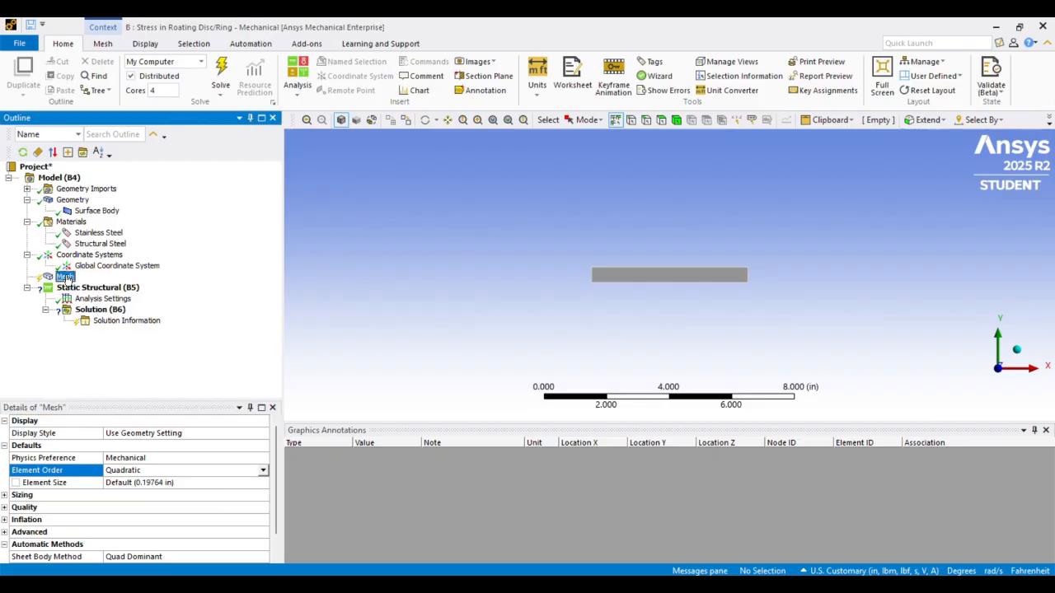
pyautogui.rightClick(66, 278)
pyautogui.moveTo(129, 290)
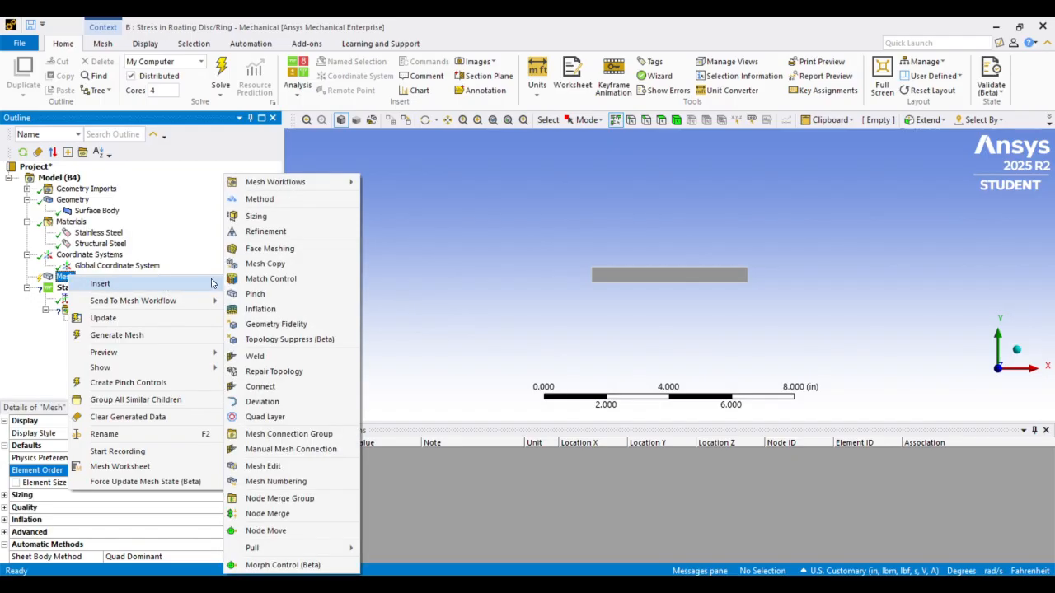
pyautogui.click(255, 216)
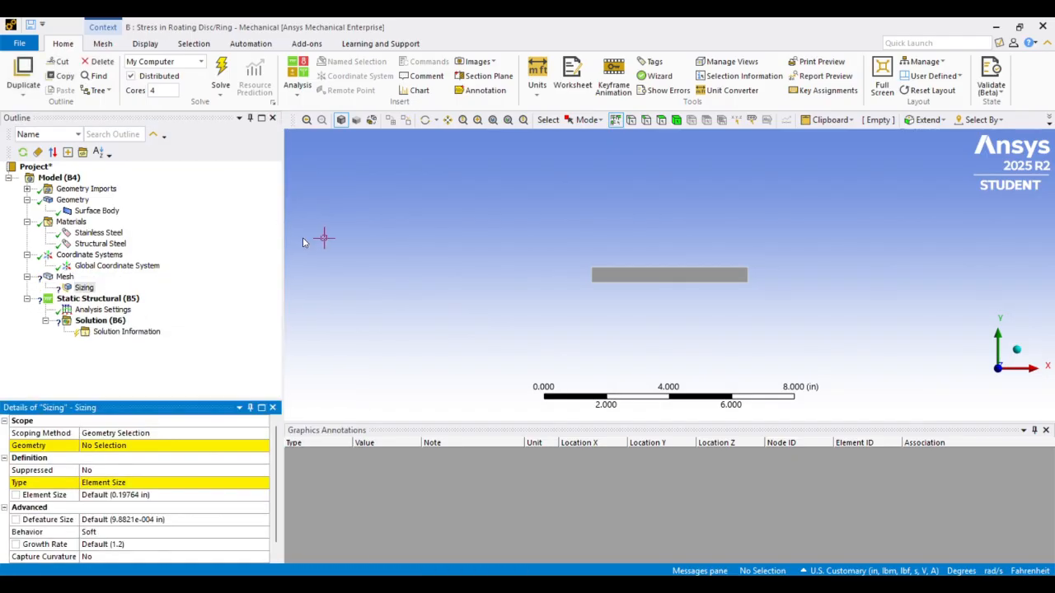
pyautogui.click(662, 121)
pyautogui.click(643, 277)
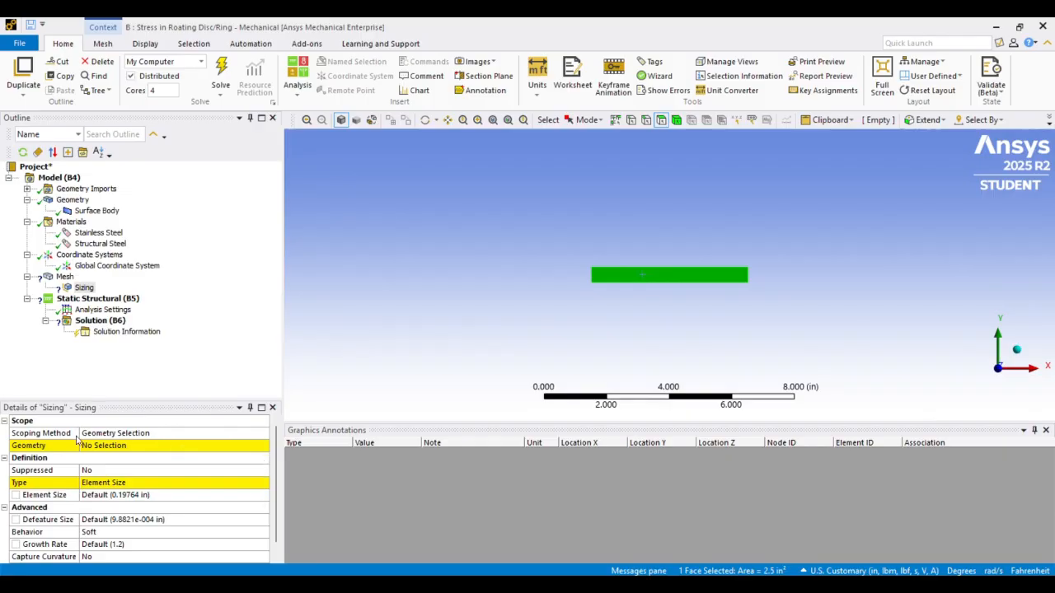
pyautogui.click(123, 447)
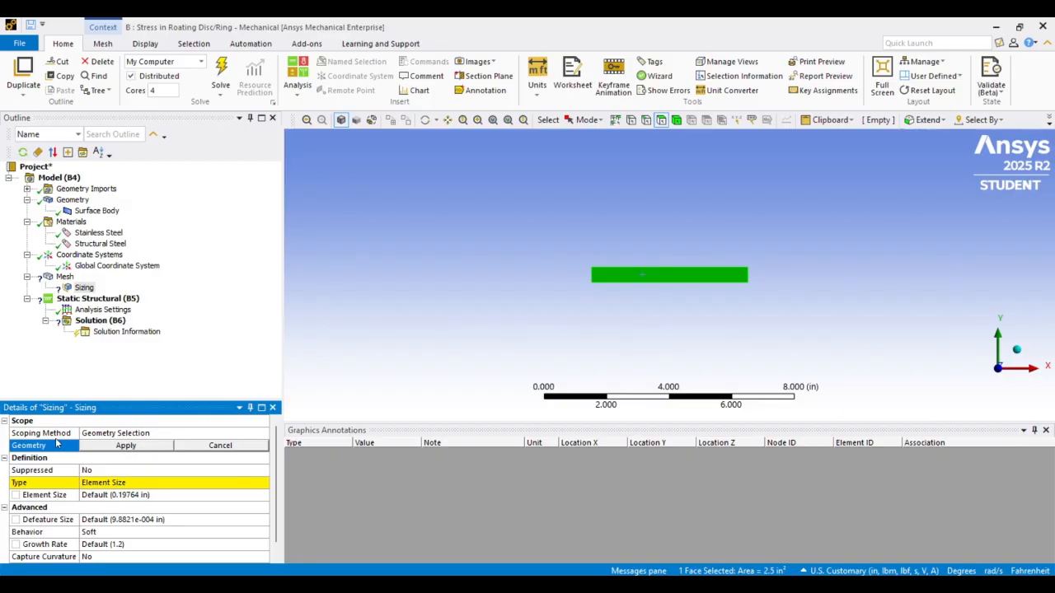
pyautogui.click(98, 446)
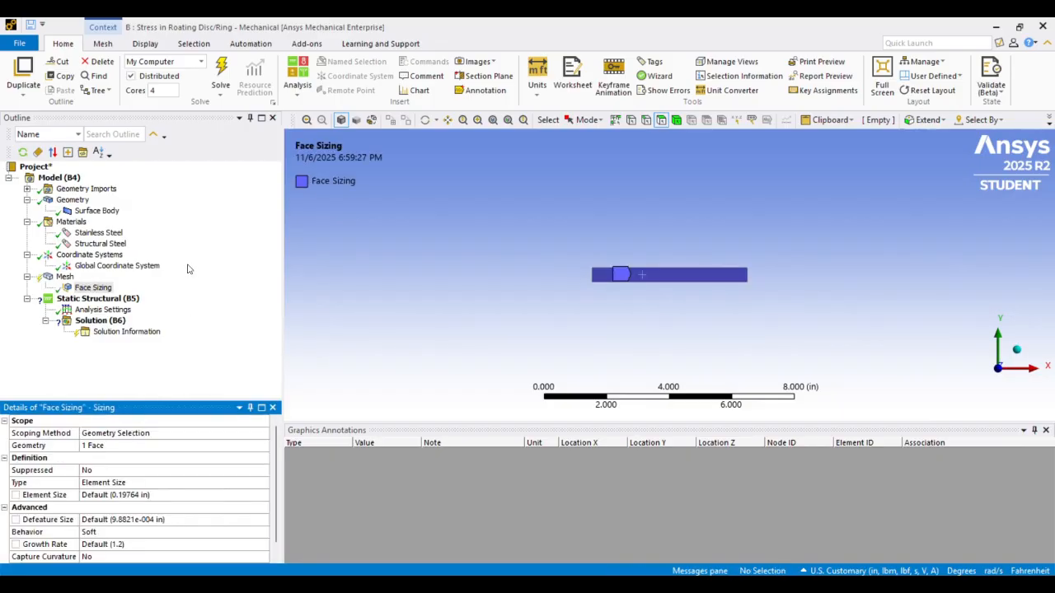
pyautogui.click(118, 495)
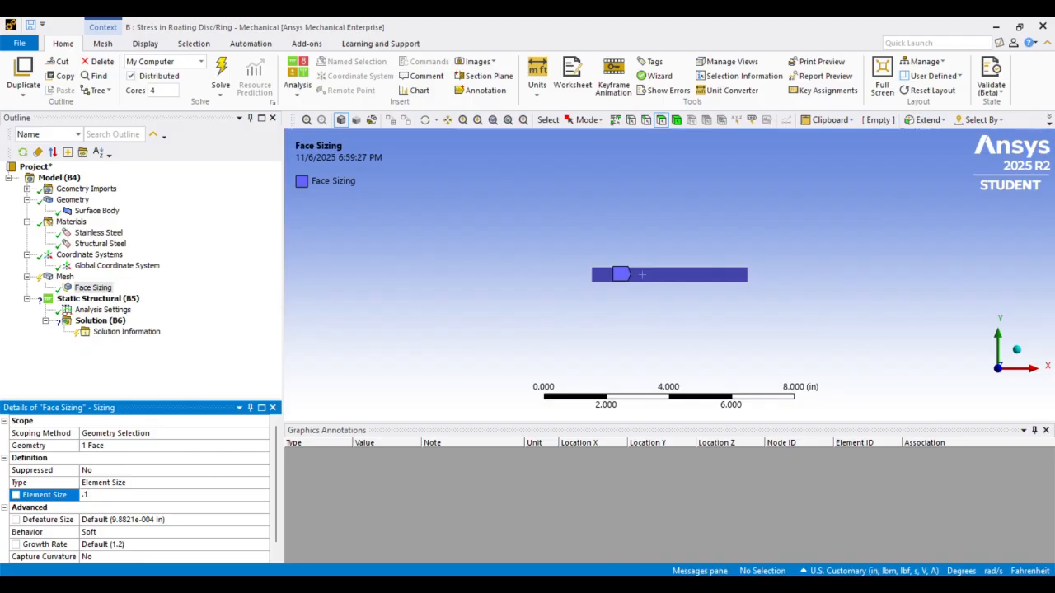
pyautogui.write('.1')
pyautogui.press('Return')
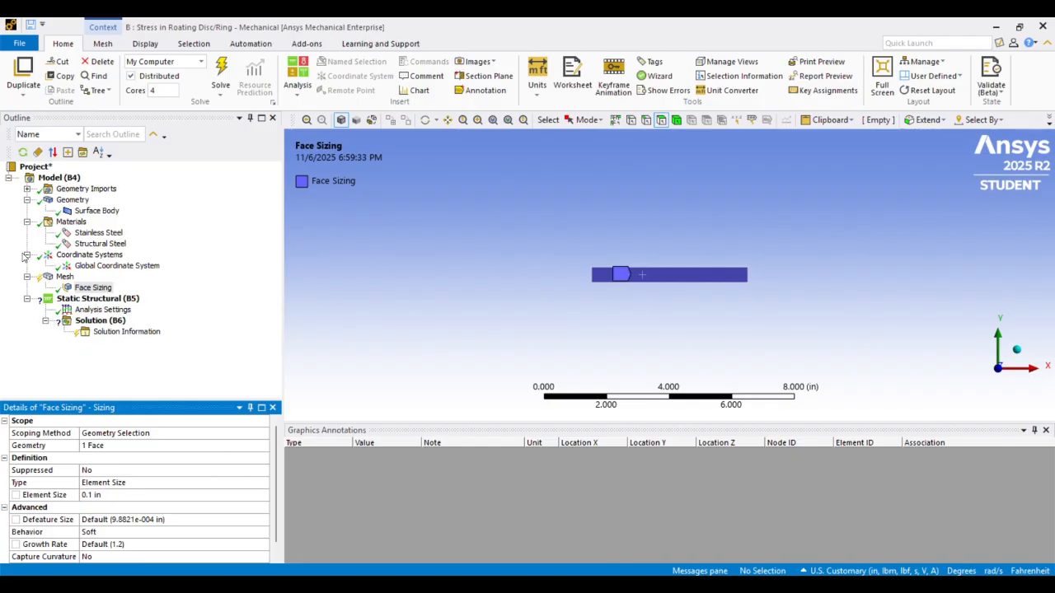
# Generate the mesh for the cross-section and inspect it up close
pyautogui.click(66, 279)
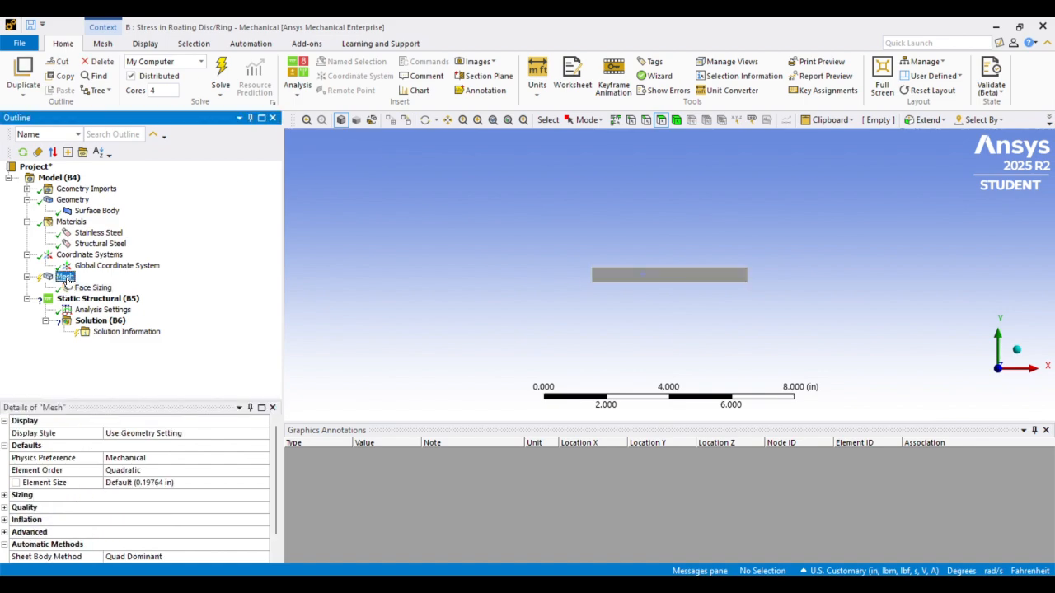
pyautogui.rightClick(66, 279)
pyautogui.click(113, 337)
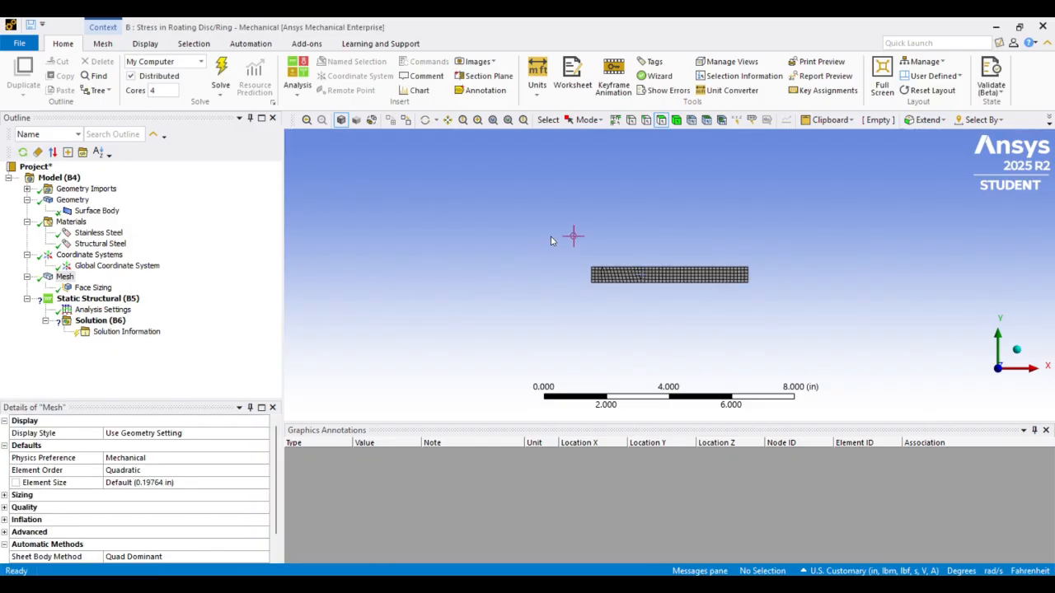
pyautogui.click(448, 120)
pyautogui.scroll(5, 593, 239)
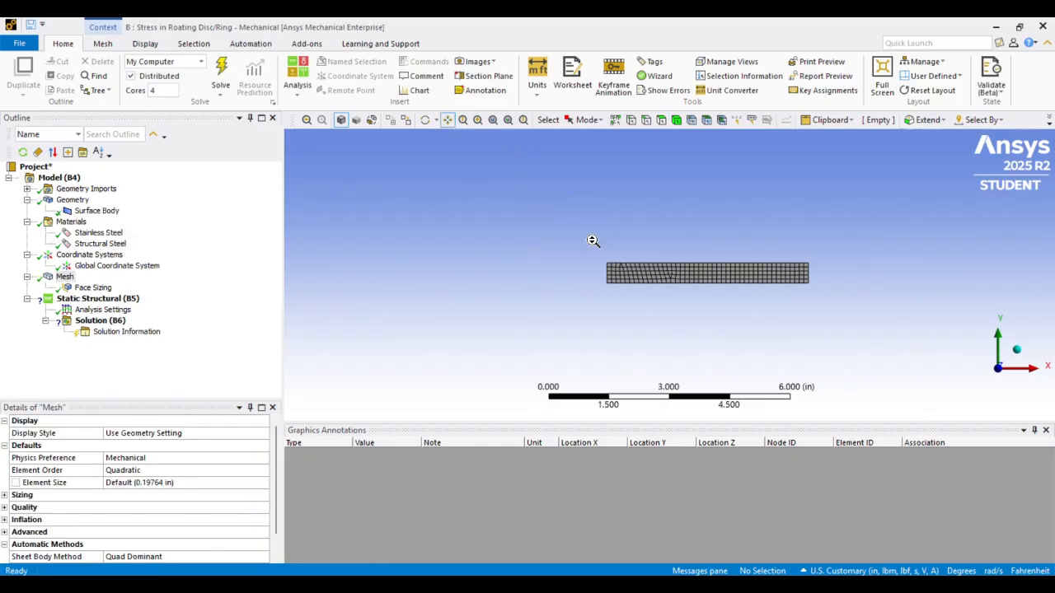
pyautogui.scroll(-5, 590, 240)
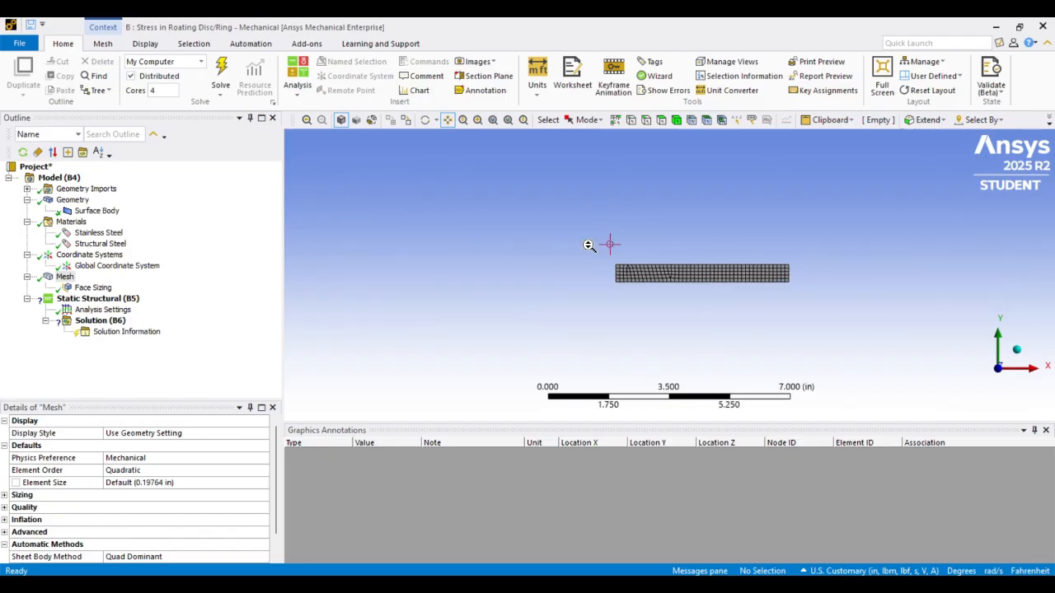
# Insert a Rotational Velocity load into the Static Structural analysis
pyautogui.click(118, 300)
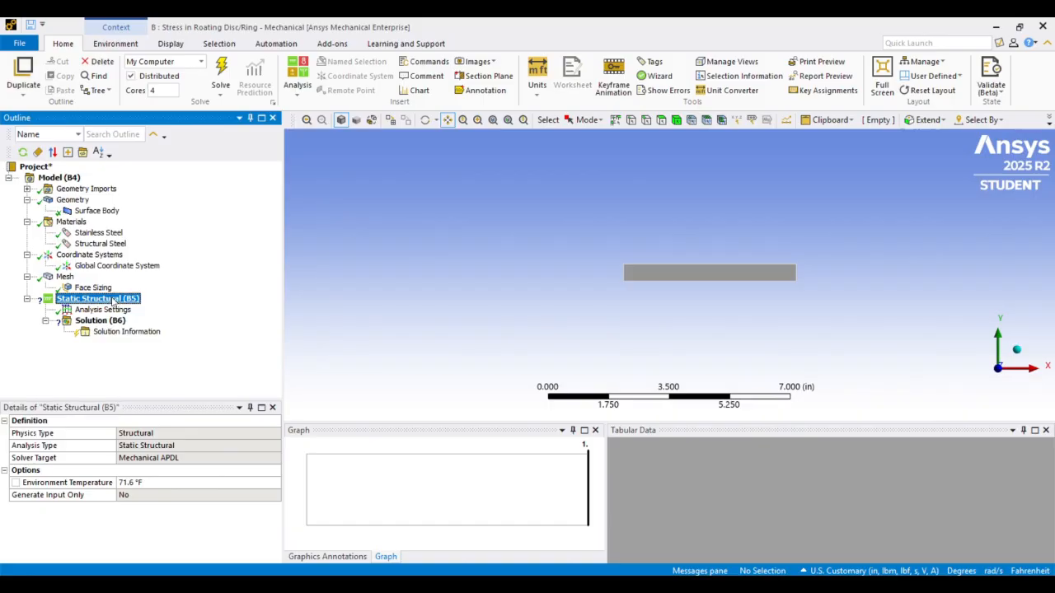
pyautogui.rightClick(113, 301)
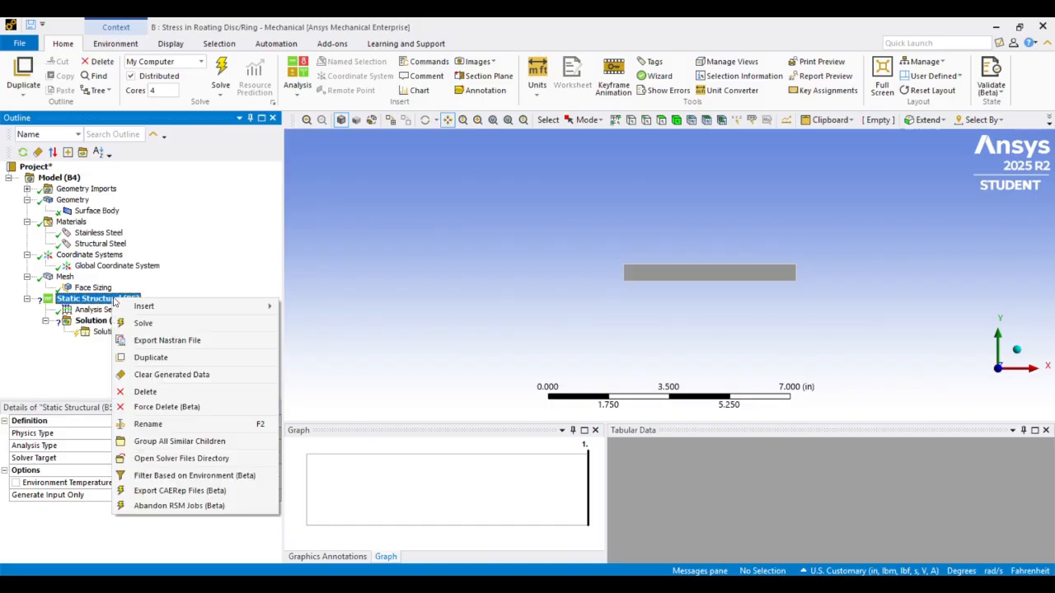
pyautogui.moveTo(129, 307)
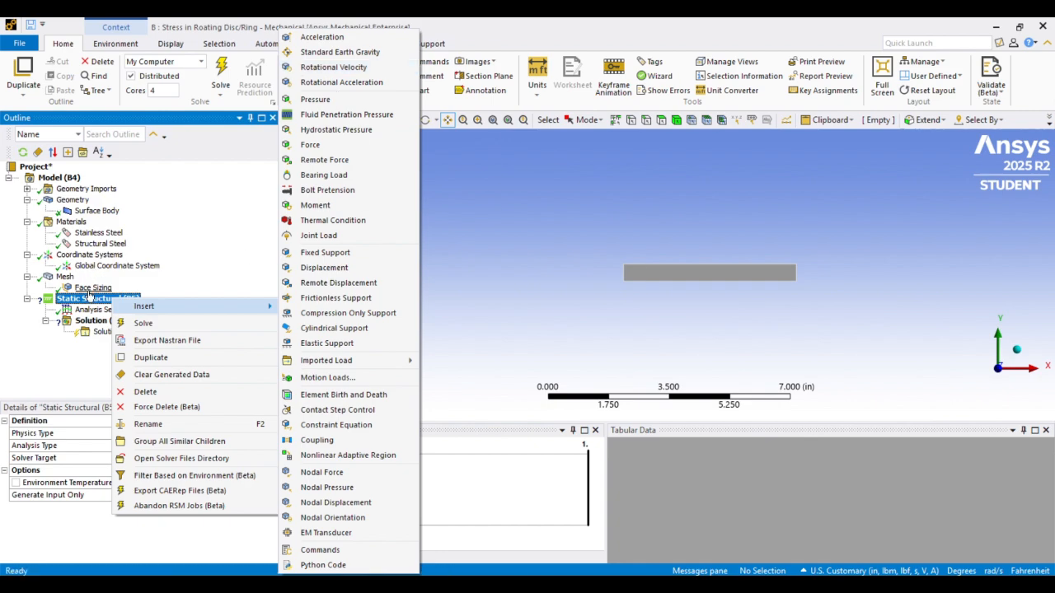
pyautogui.rightClick(88, 304)
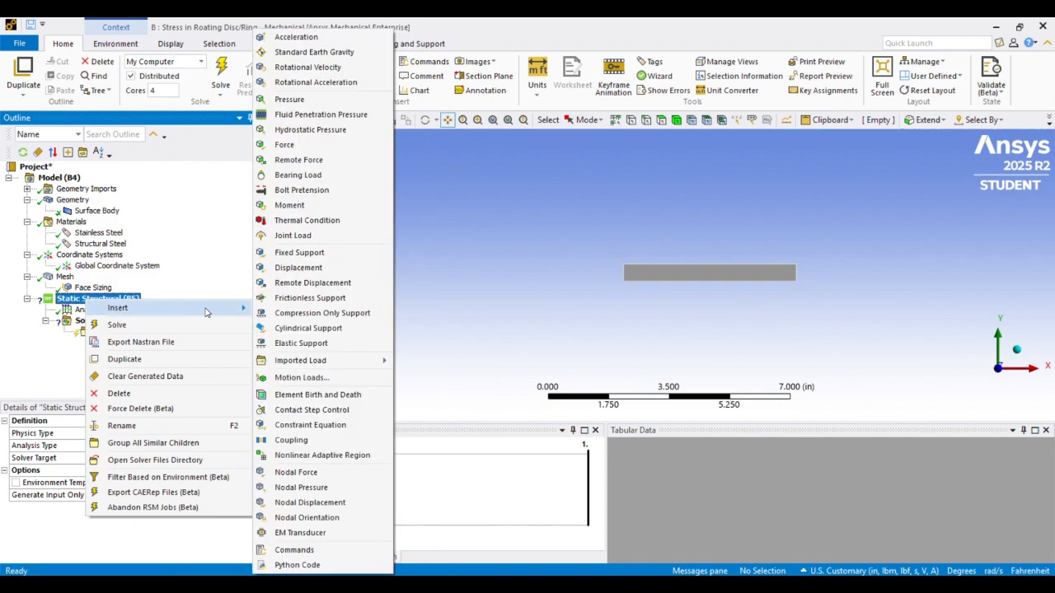
pyautogui.click(338, 66)
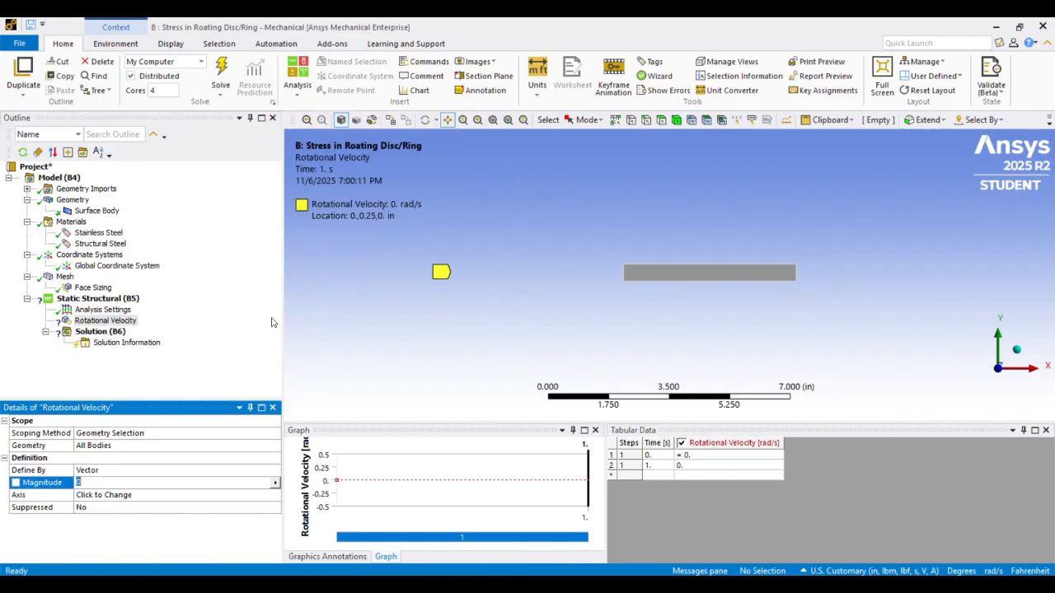
# Define the Rotational Velocity by Components instead of by Vector
pyautogui.click(246, 470)
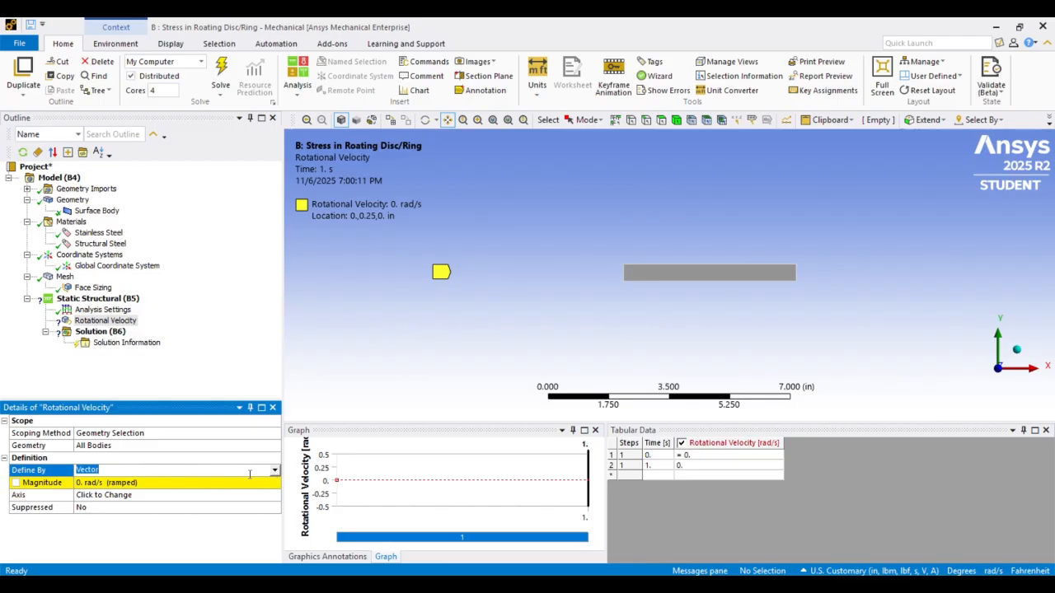
pyautogui.click(276, 471)
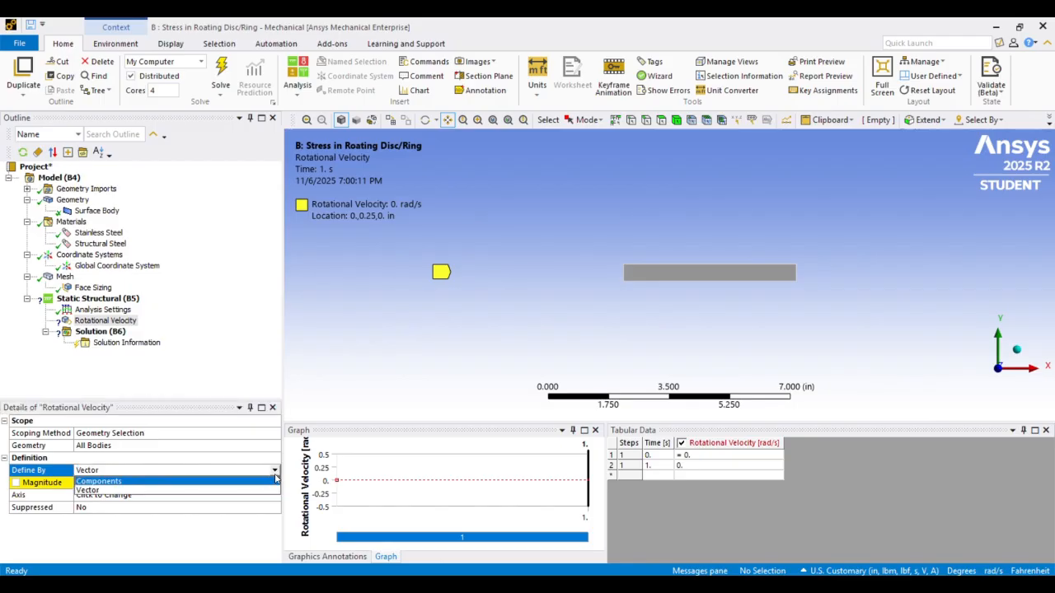
pyautogui.click(261, 482)
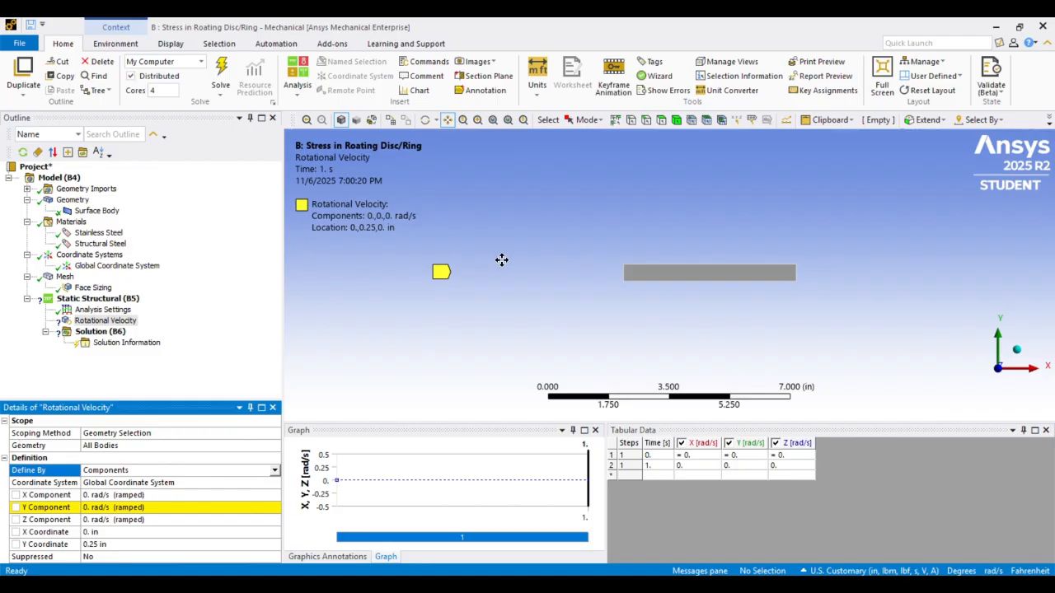
pyautogui.scroll(-1, 501, 260)
pyautogui.scroll(3, 501, 260)
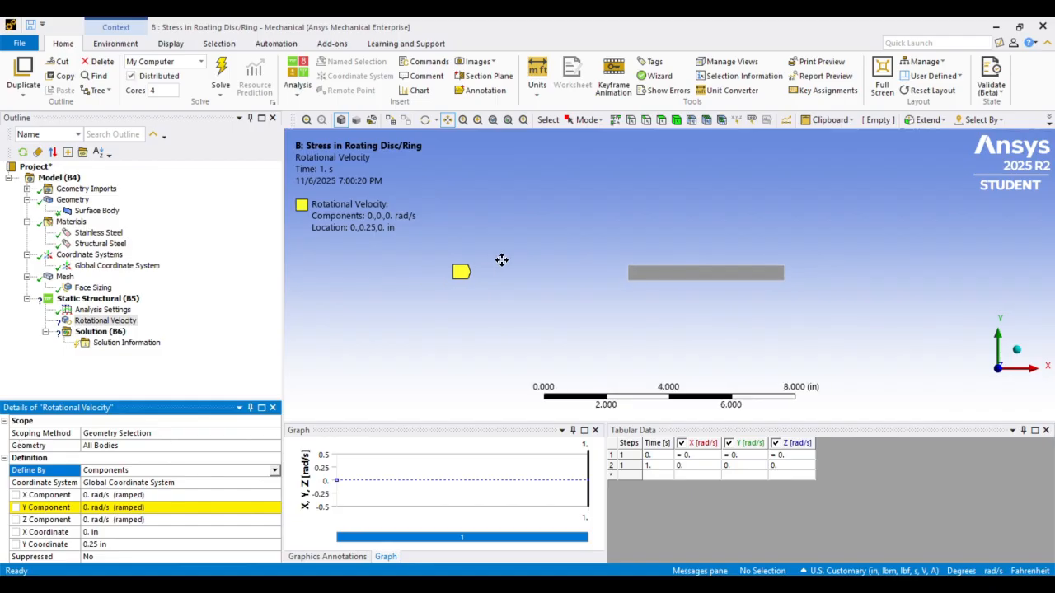
pyautogui.scroll(-1, 501, 260)
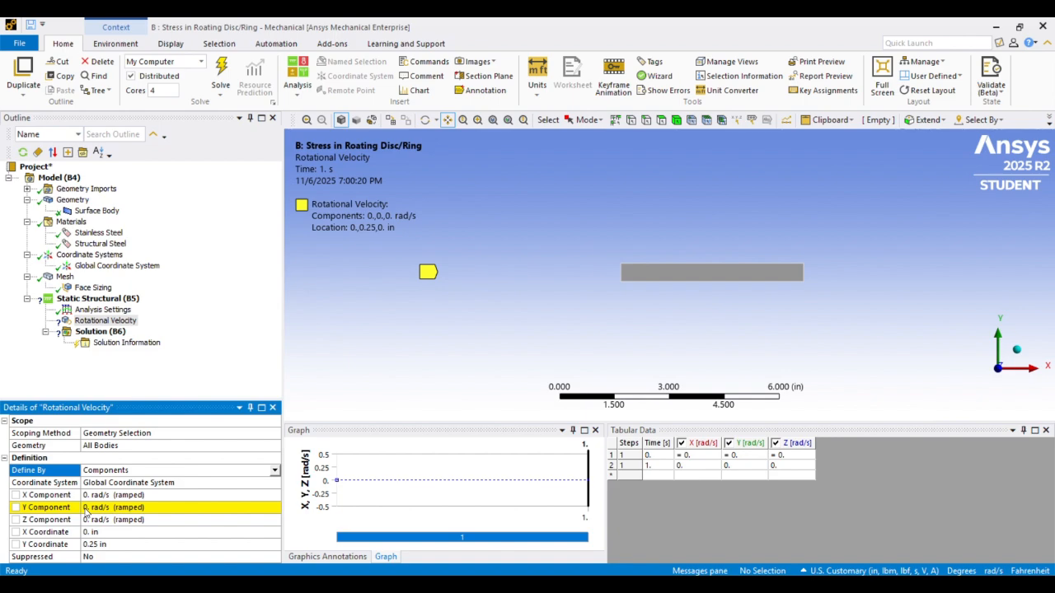
# Examine the Global Coordinate System's axes relative to the cross-section to identify the rotation axis
pyautogui.click(113, 267)
pyautogui.scroll(-2, 664, 233)
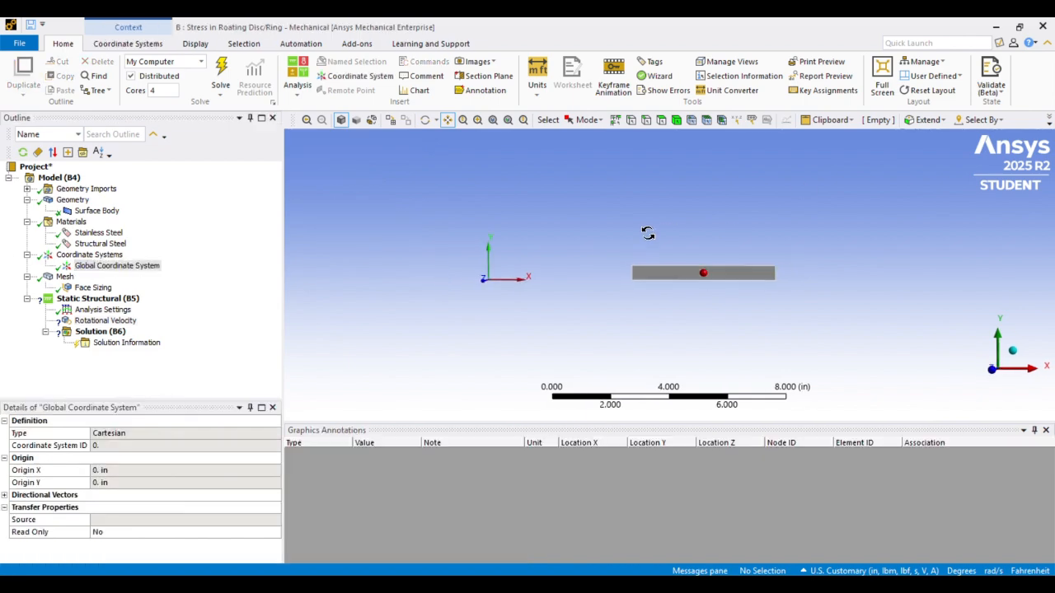
pyautogui.moveTo(648, 234); pyautogui.dragTo(547, 214, button='middle')
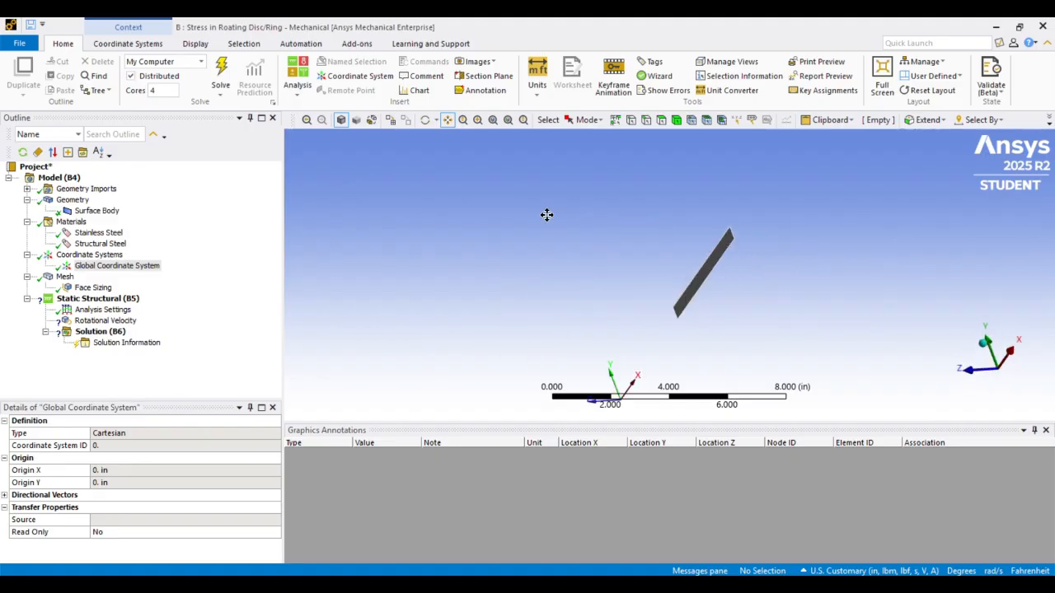
pyautogui.moveTo(647, 328); pyautogui.dragTo(635, 226)
pyautogui.scroll(3, 631, 285)
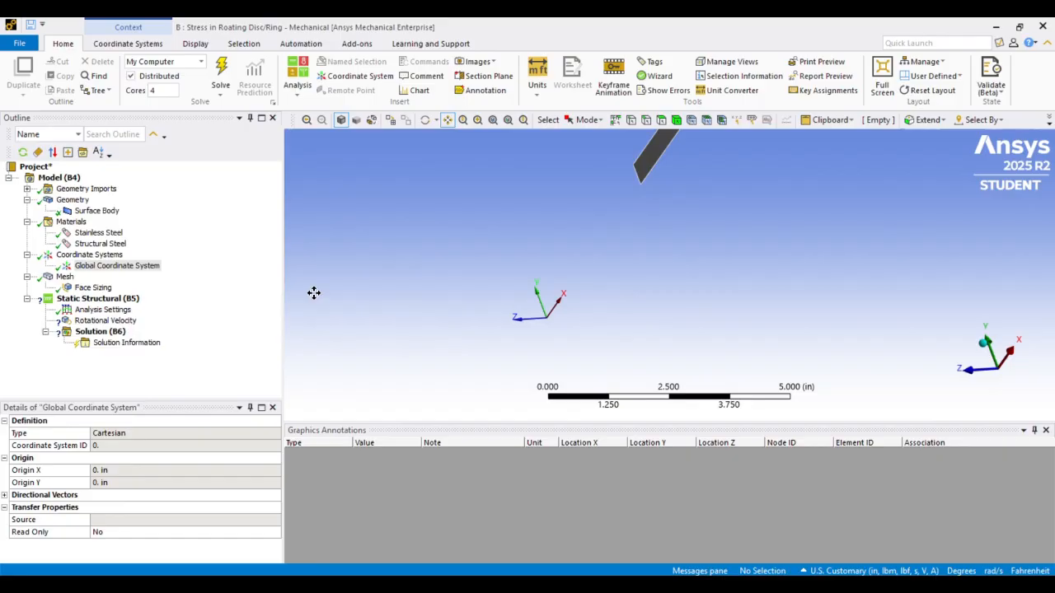
pyautogui.scroll(-1, 566, 264)
pyautogui.scroll(3, 567, 266)
pyautogui.scroll(-3, 576, 237)
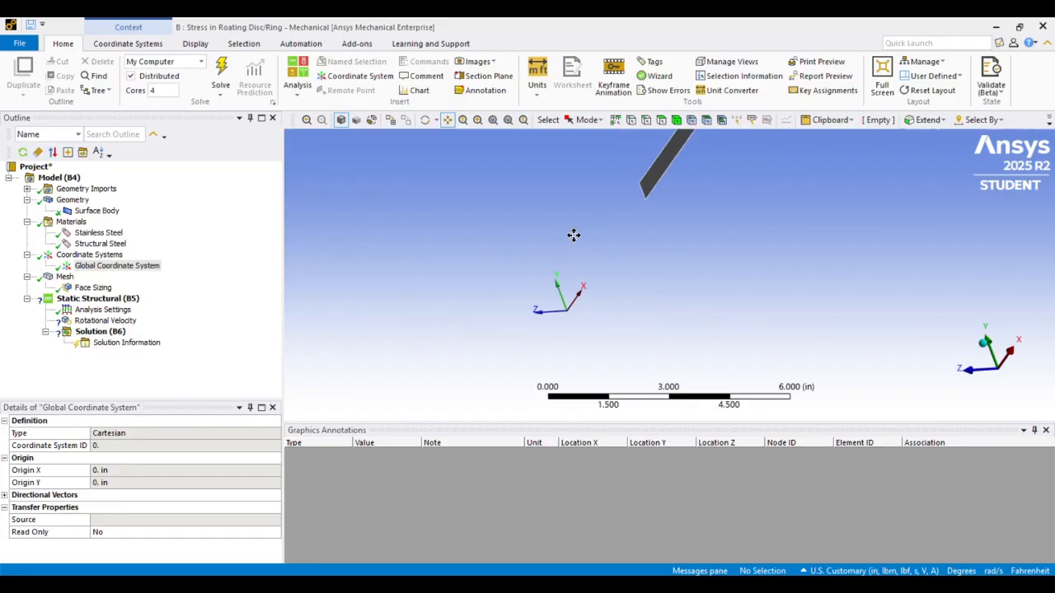
pyautogui.moveTo(617, 203)
pyautogui.mouseDown(button='middle')
pyautogui.moveTo(608, 215)
pyautogui.moveTo(601, 208)
pyautogui.moveTo(614, 212)
pyautogui.mouseUp(button='middle')
pyautogui.scroll(2, 614, 211)
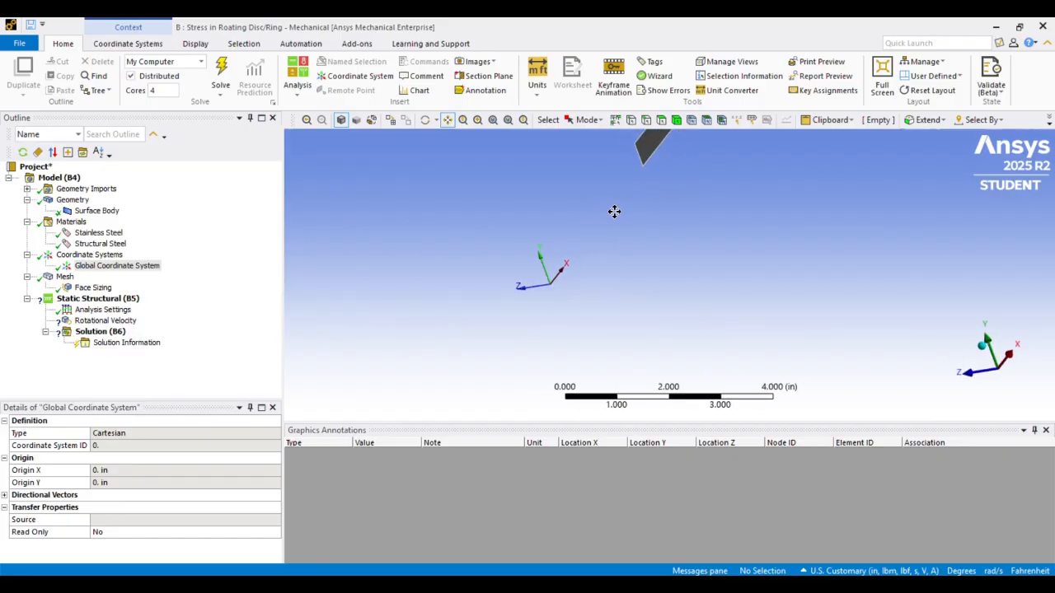
pyautogui.moveTo(611, 199); pyautogui.dragTo(605, 219)
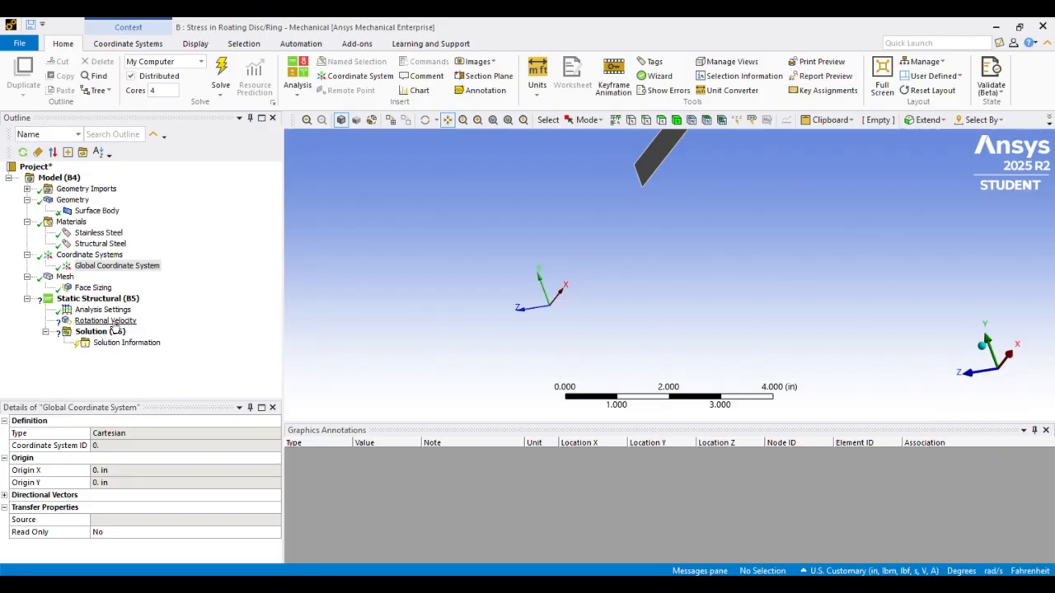
# Set the Rotational Velocity's Y Component to 500 rad/s
pyautogui.click(111, 324)
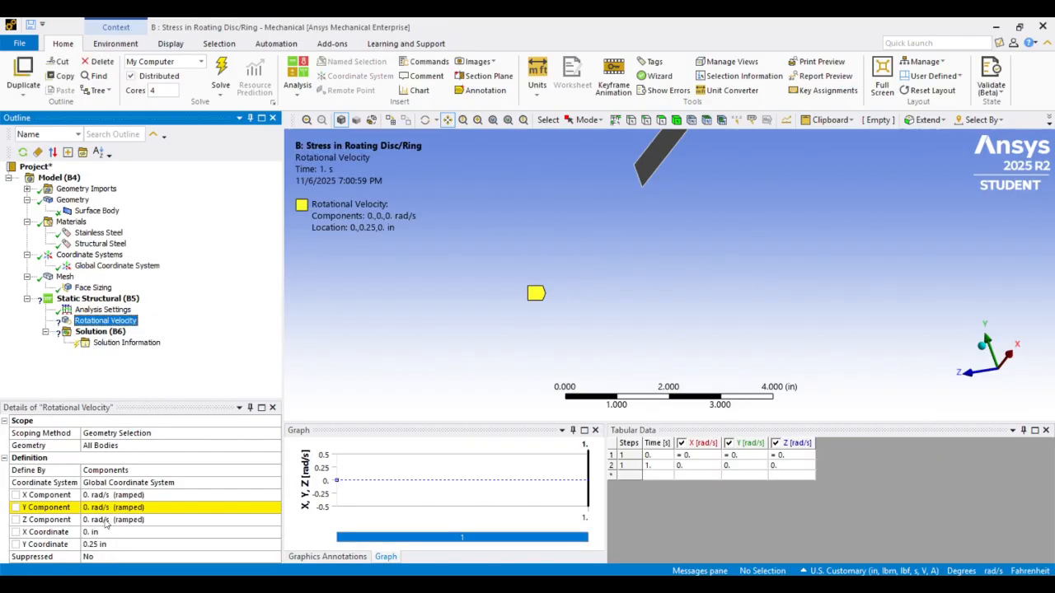
pyautogui.click(96, 508)
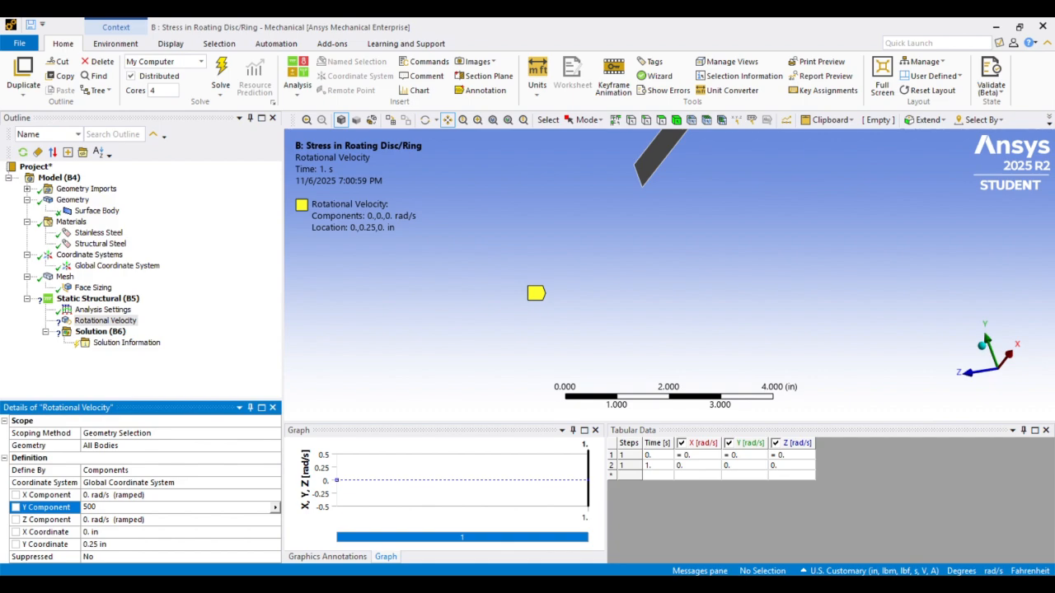
pyautogui.press('Return')
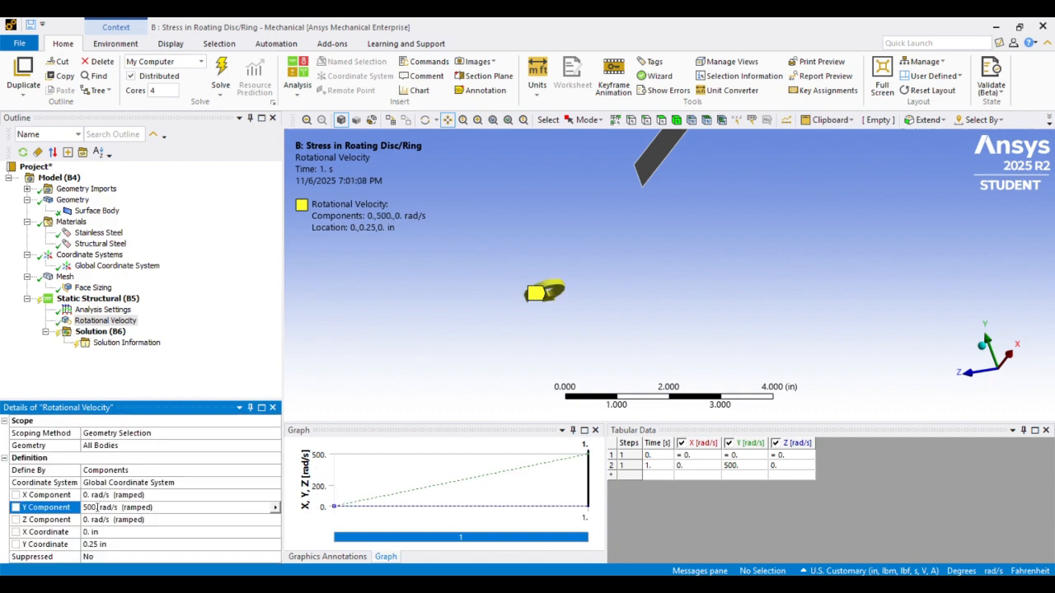
# Examine the rotation arrow's direction and location about the Y axis relative to the disc cross-section
pyautogui.moveTo(583, 249); pyautogui.dragTo(581, 260, button='middle')
pyautogui.moveTo(610, 335); pyautogui.dragTo(615, 252)
pyautogui.scroll(4, 604, 277)
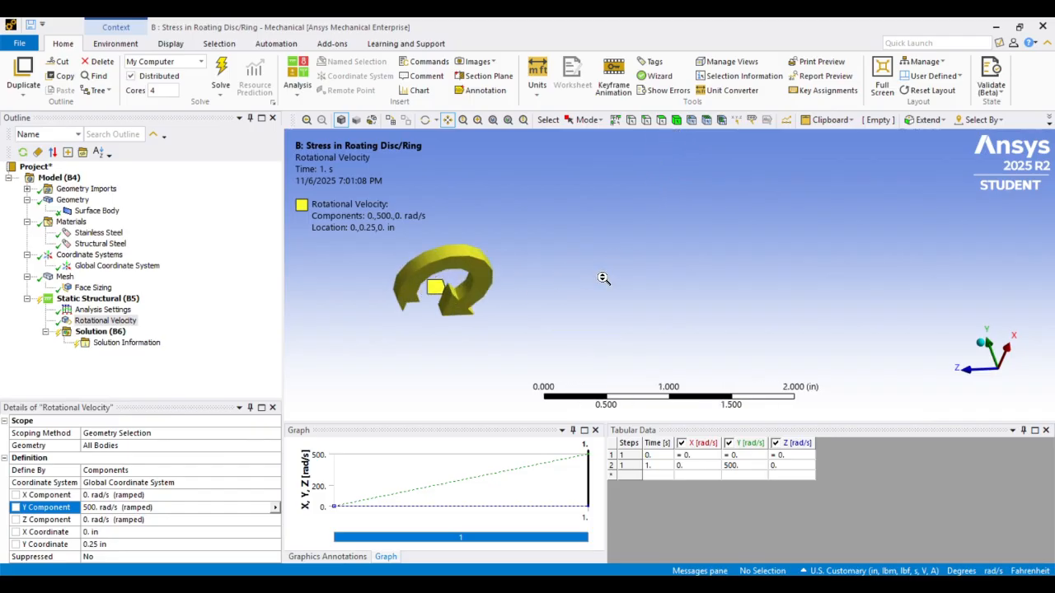
pyautogui.moveTo(522, 267); pyautogui.dragTo(614, 275)
pyautogui.scroll(-6, 614, 274)
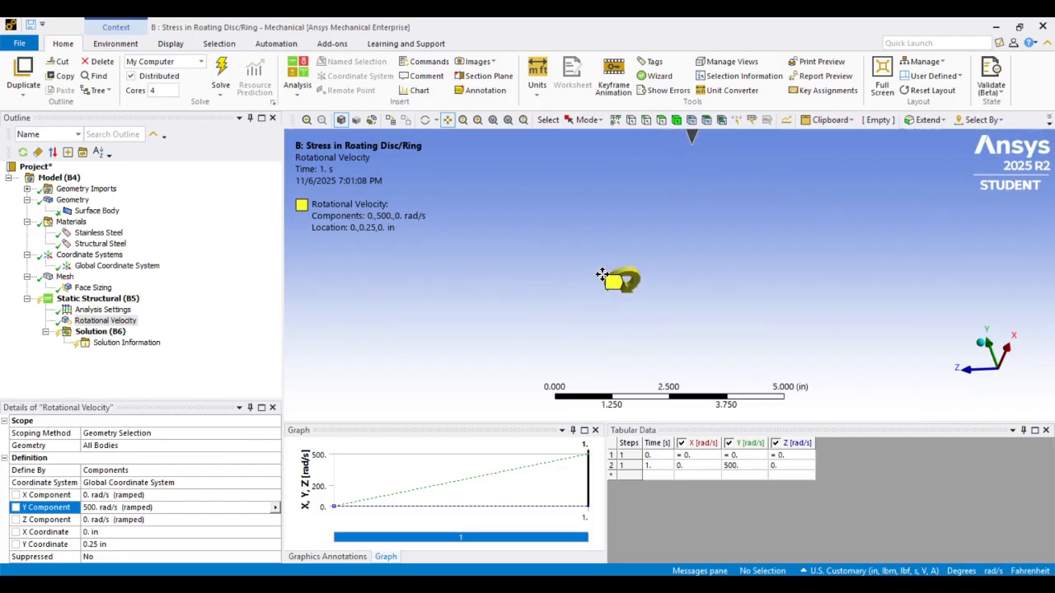
pyautogui.scroll(-1, 640, 256)
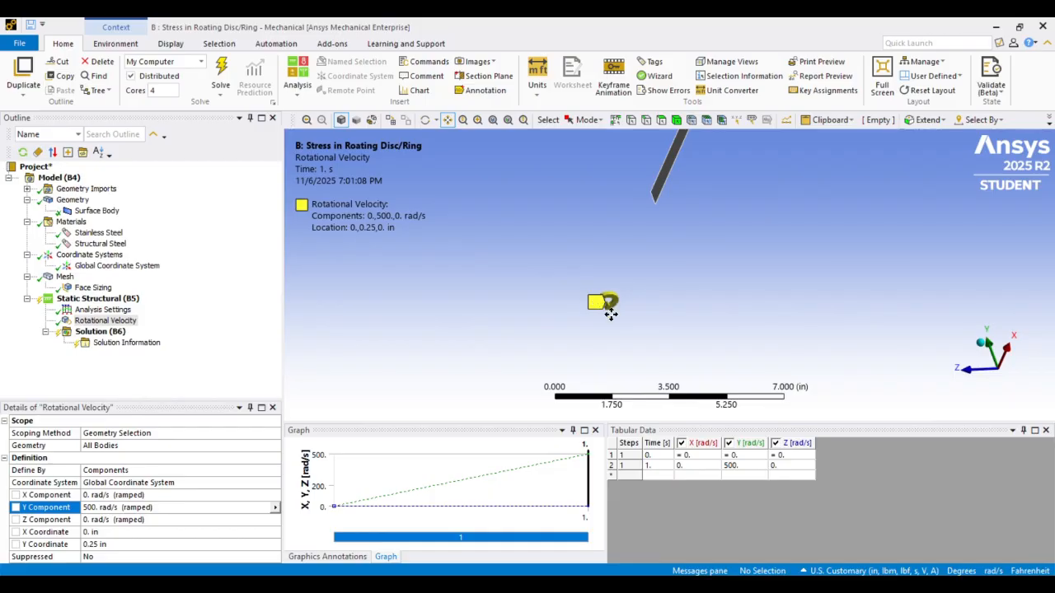
pyautogui.scroll(2, 610, 305)
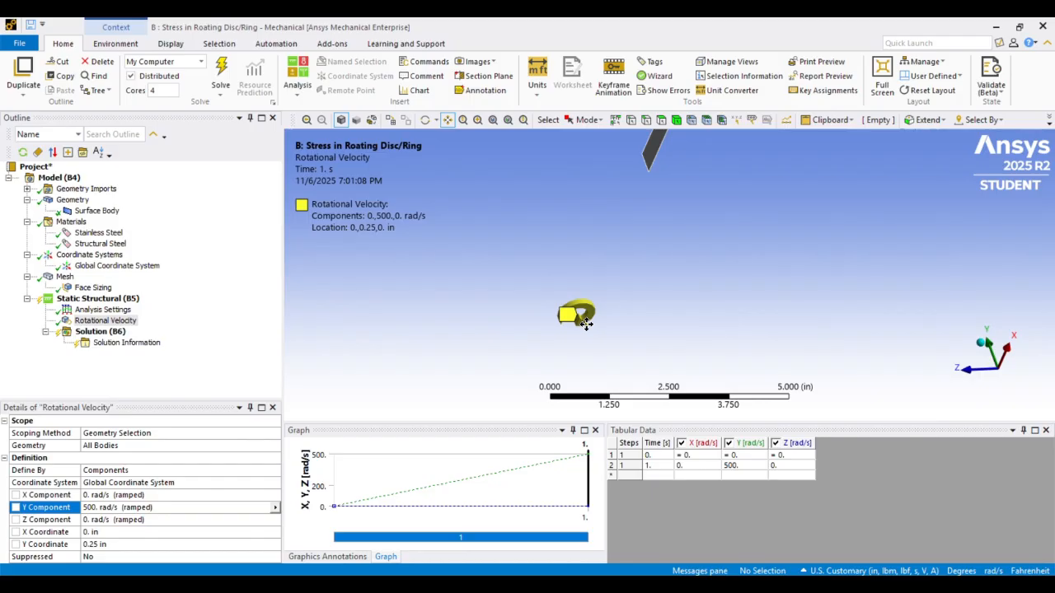
pyautogui.scroll(-1, 586, 324)
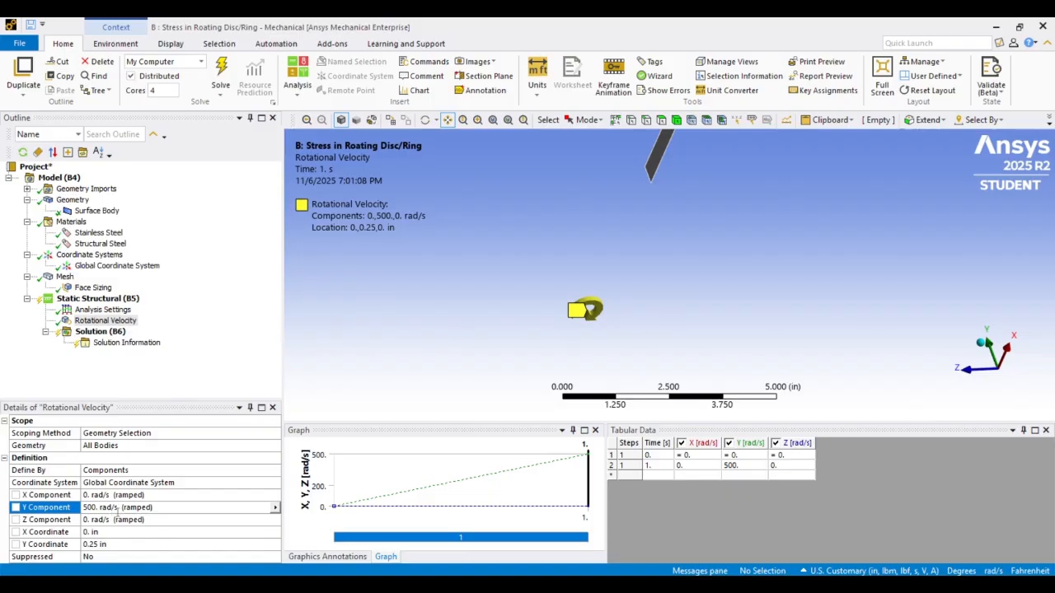
pyautogui.scroll(-2, 657, 286)
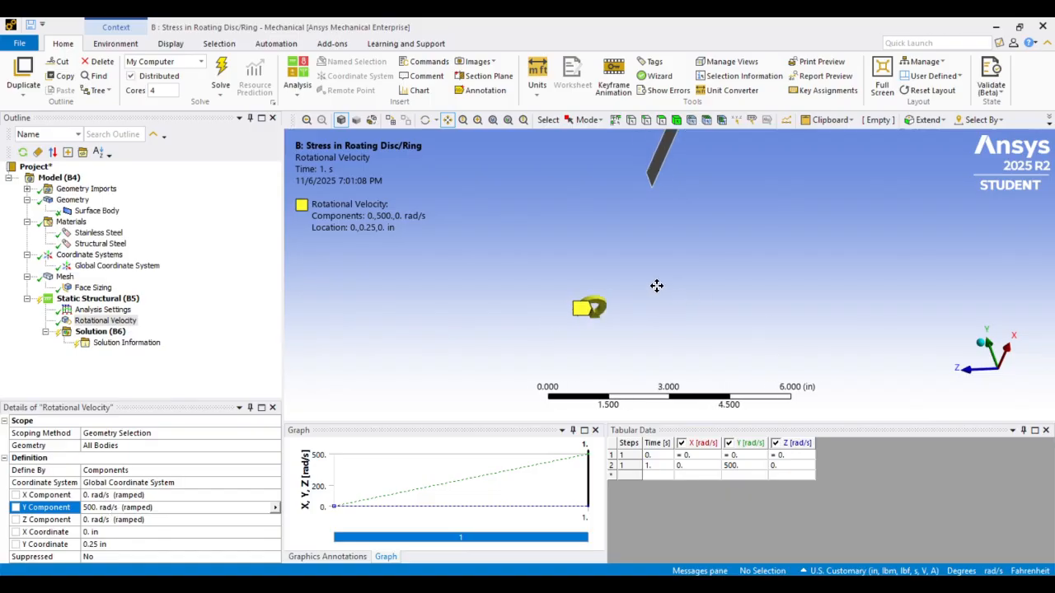
pyautogui.scroll(1, 629, 236)
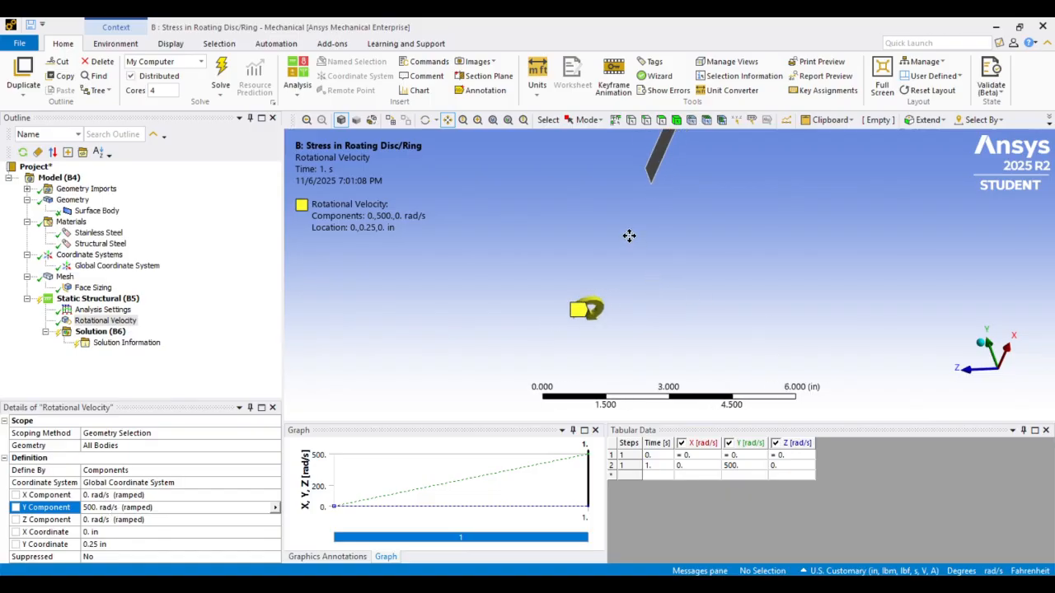
pyautogui.scroll(-1, 629, 236)
pyautogui.scroll(-2, 647, 235)
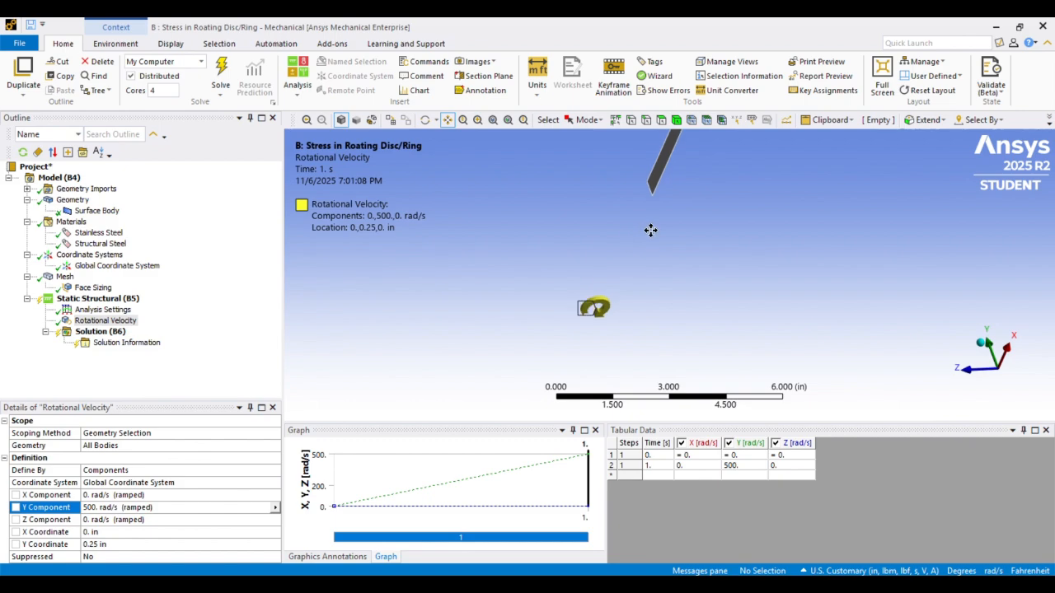
pyautogui.scroll(2, 643, 251)
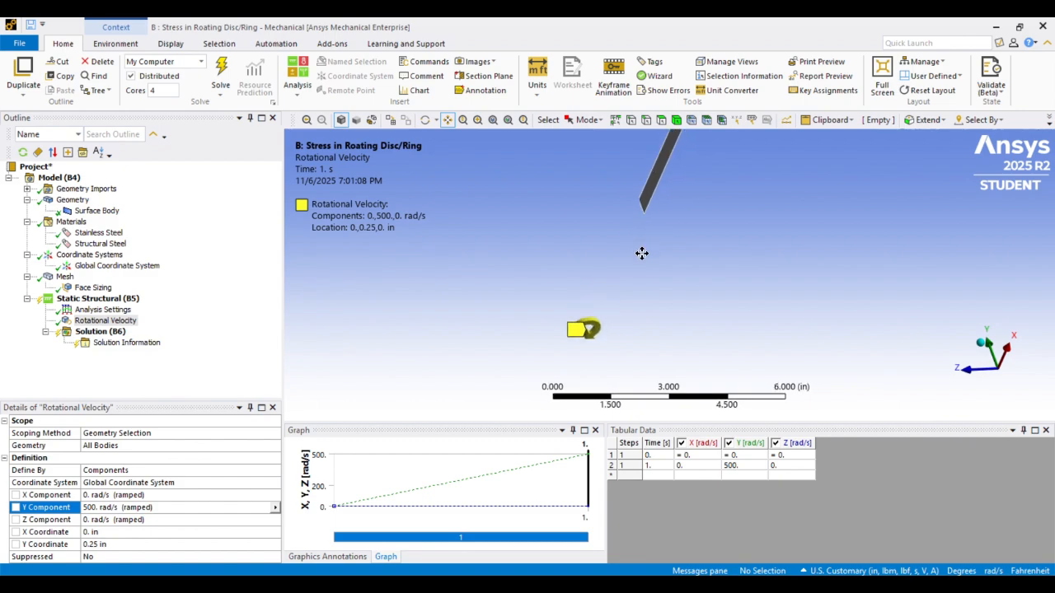
pyautogui.moveTo(637, 272); pyautogui.dragTo(634, 263)
pyautogui.scroll(-2, 638, 256)
pyautogui.scroll(2, 641, 265)
pyautogui.scroll(-1, 640, 264)
pyautogui.scroll(-1, 639, 261)
pyautogui.scroll(1, 633, 268)
pyautogui.scroll(1, 633, 272)
pyautogui.scroll(-3, 634, 266)
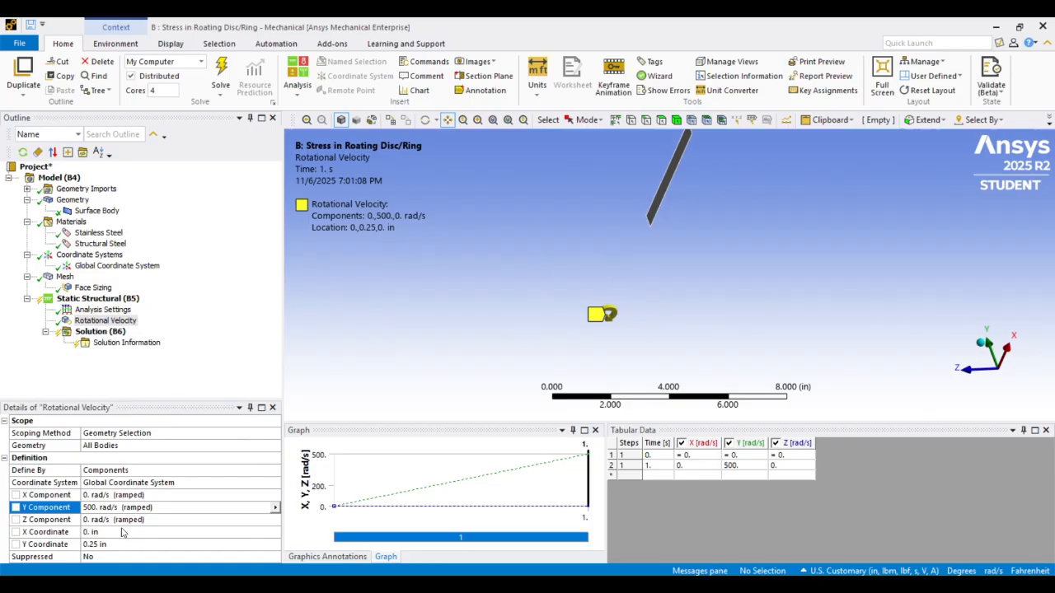
pyautogui.scroll(3, 601, 328)
pyautogui.moveTo(556, 287); pyautogui.dragTo(584, 274)
pyautogui.scroll(-2, 585, 275)
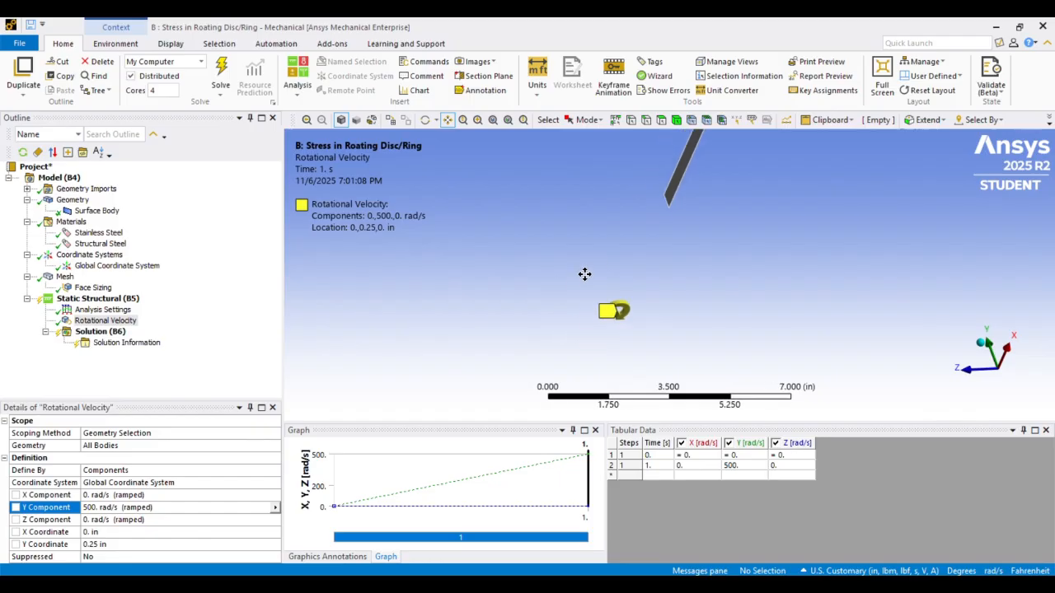
pyautogui.scroll(-1, 631, 233)
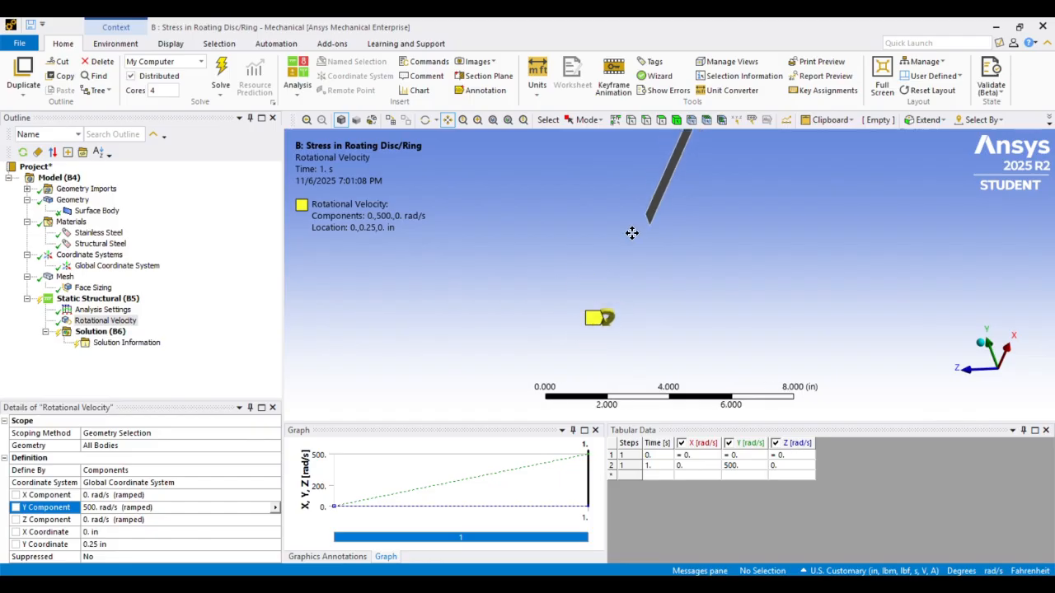
# Set the Rotational Velocity's Y Coordinate to 0 in and check the load's placement along the Y axis
pyautogui.click(95, 544)
pyautogui.write('0')
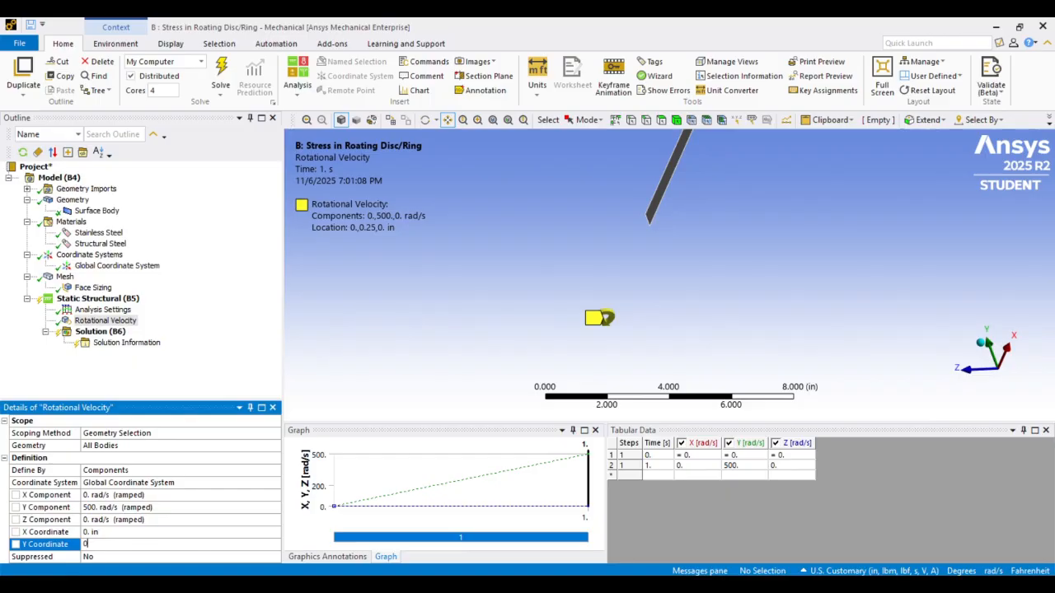
pyautogui.press('Return')
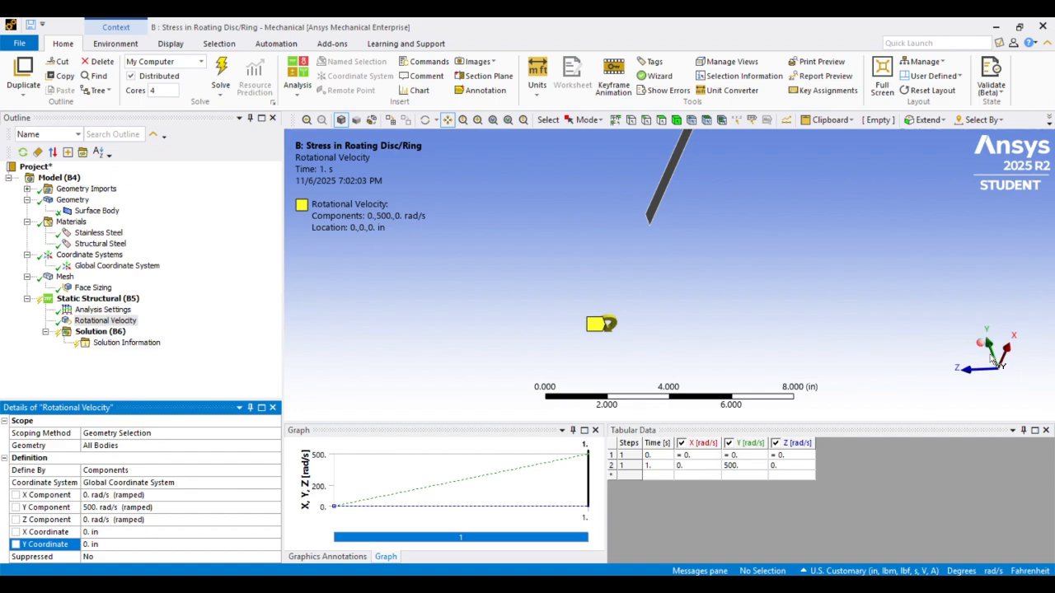
pyautogui.click(997, 356)
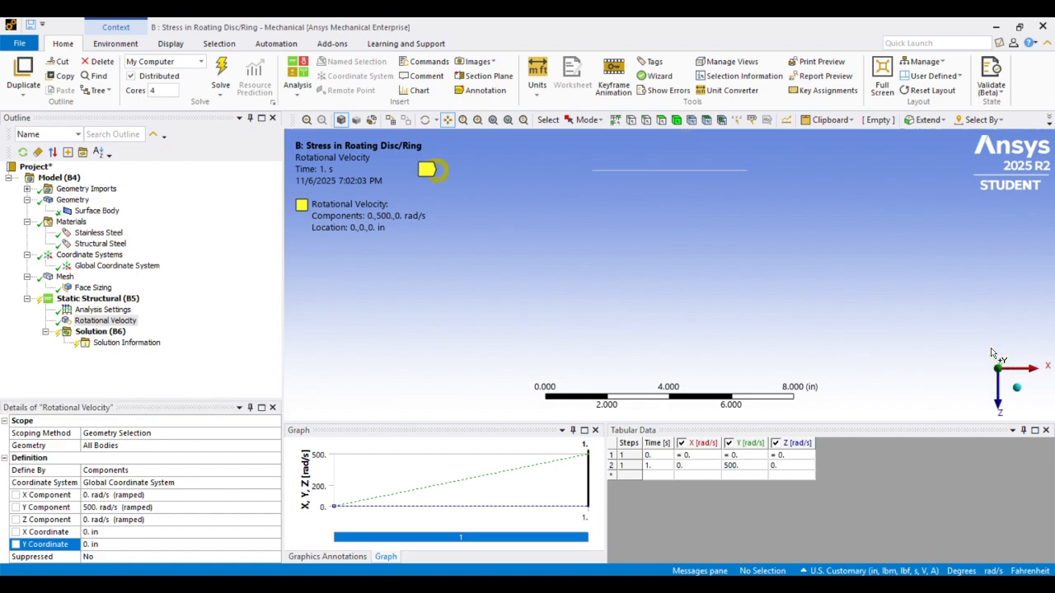
pyautogui.moveTo(811, 278); pyautogui.dragTo(664, 277, button='middle')
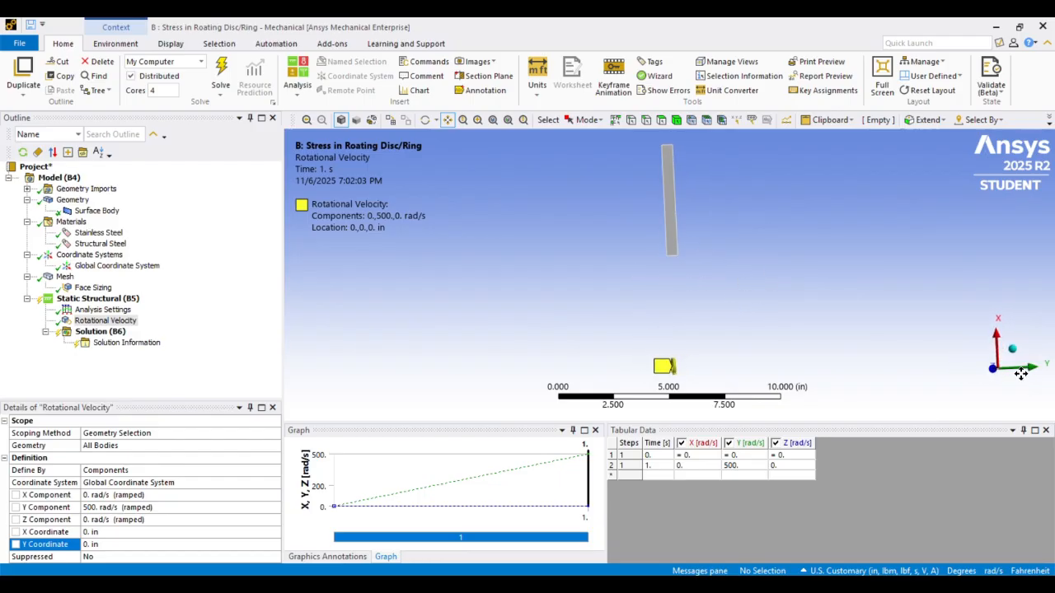
# Face the XY plane from the +Z side and examine the cross-section's position relative to the rotation axis
pyautogui.click(998, 374)
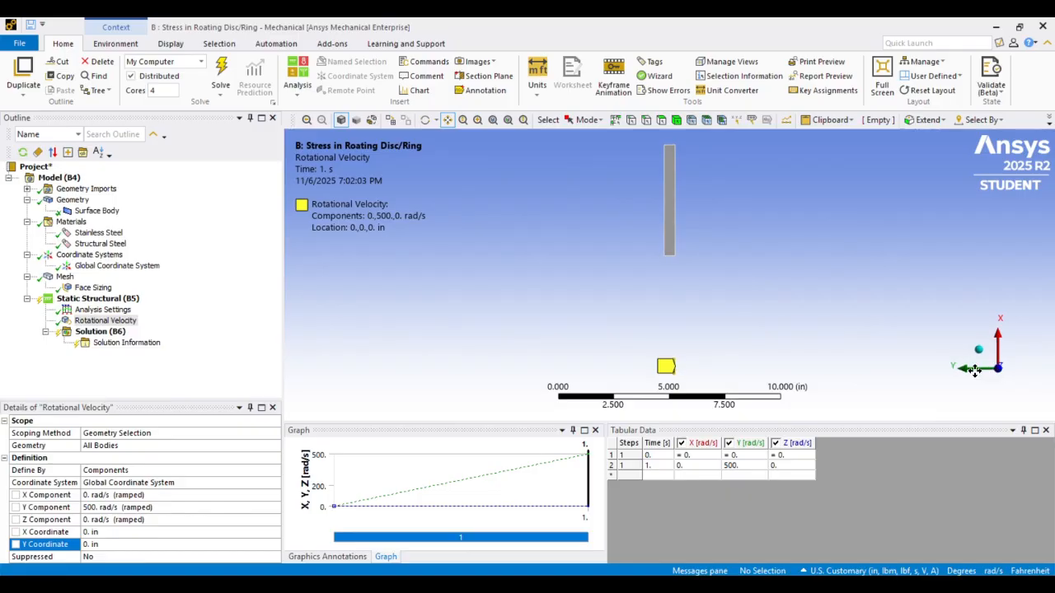
pyautogui.click(967, 370)
pyautogui.click(972, 374)
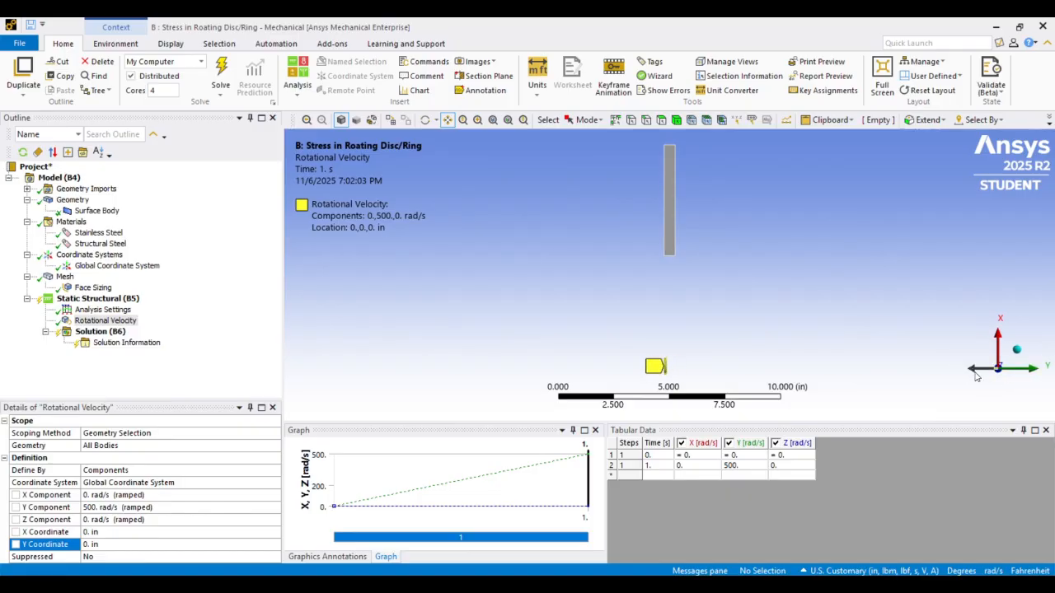
pyautogui.moveTo(674, 232); pyautogui.dragTo(618, 229)
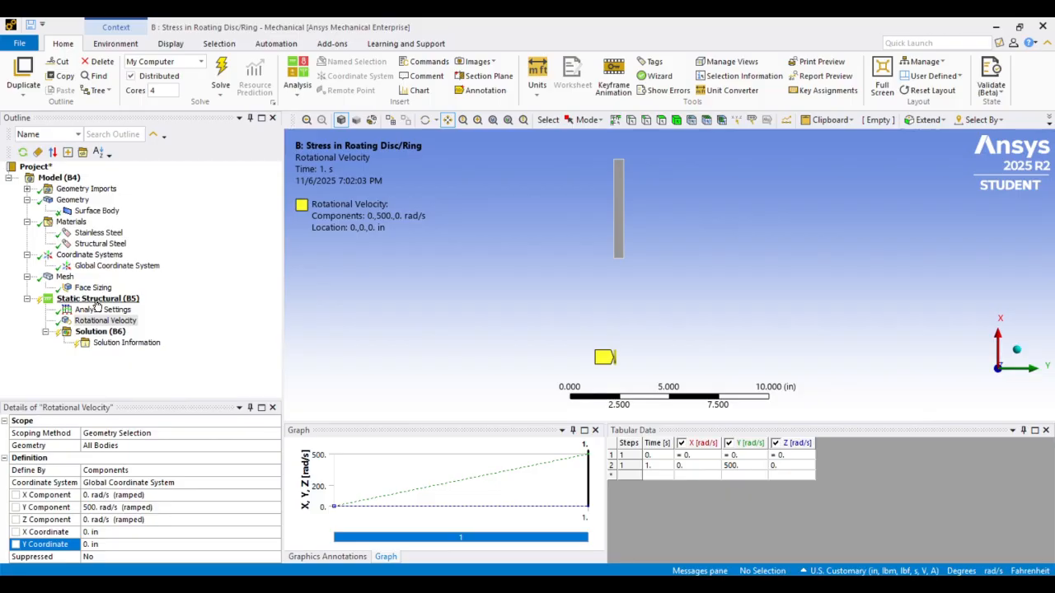
pyautogui.click(124, 266)
pyautogui.click(114, 301)
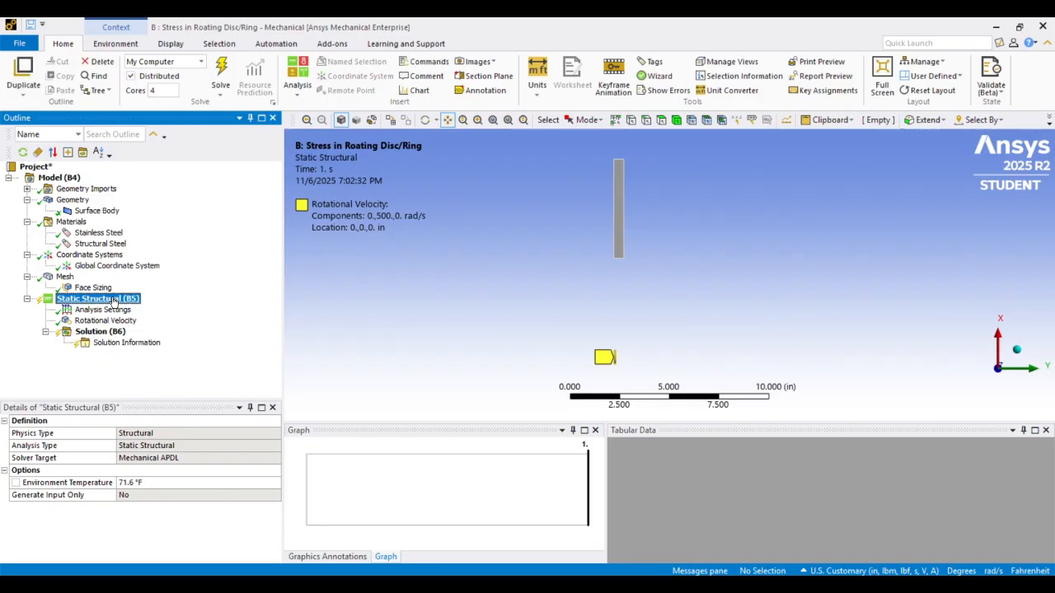
pyautogui.scroll(1, 614, 227)
pyautogui.moveTo(617, 208); pyautogui.dragTo(602, 215)
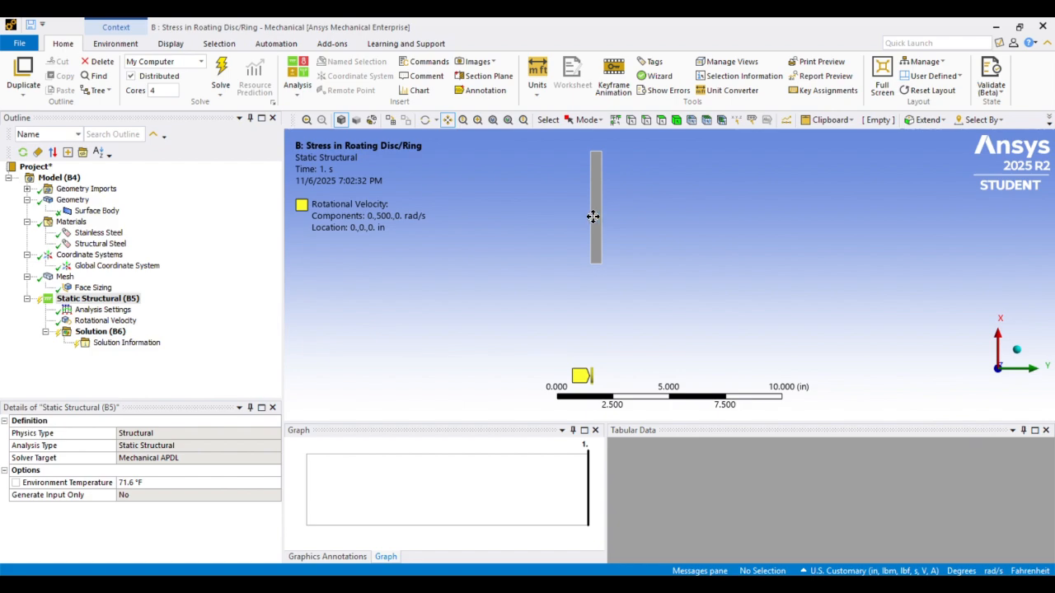
pyautogui.click(105, 302)
pyautogui.click(645, 120)
pyautogui.click(591, 192)
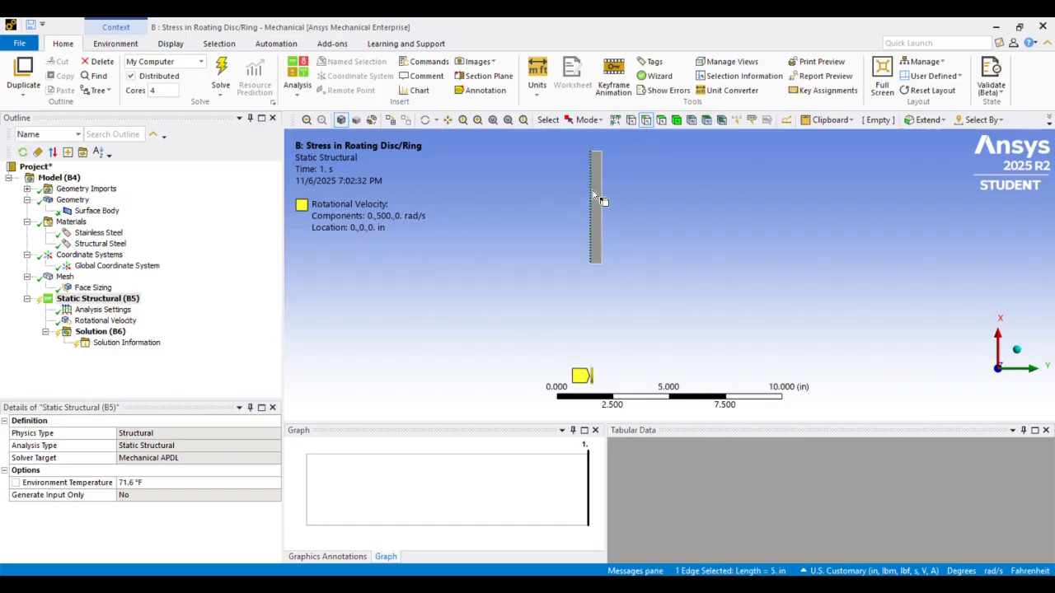
pyautogui.rightClick(113, 299)
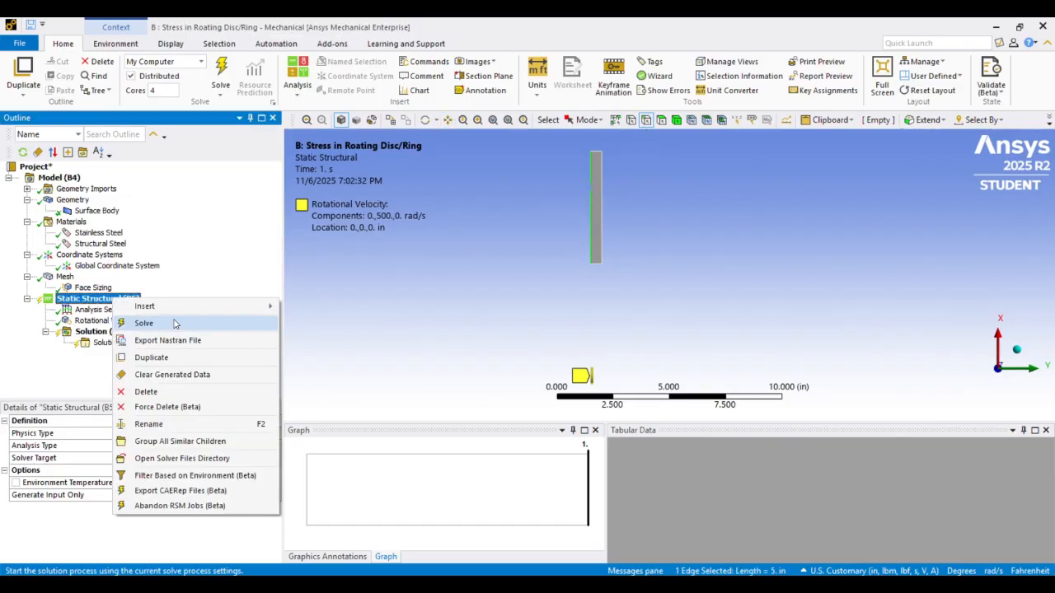
pyautogui.moveTo(216, 306)
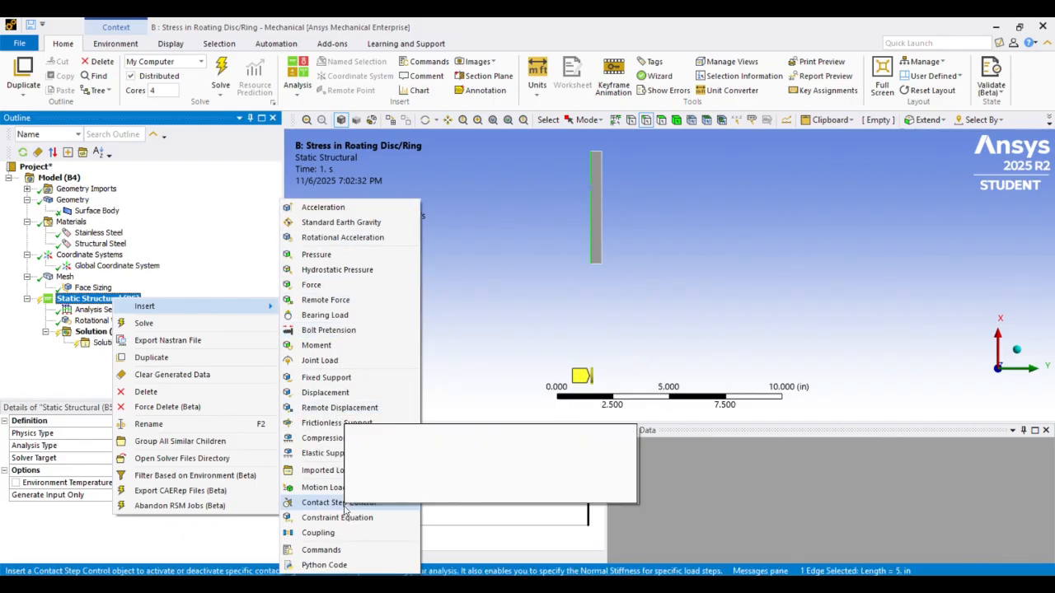
pyautogui.click(351, 394)
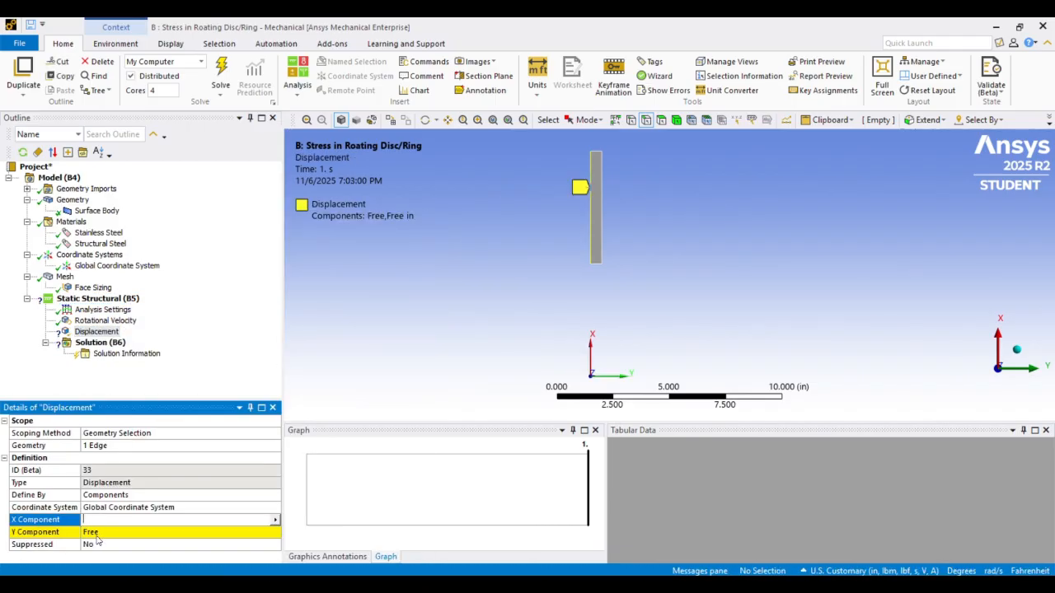
pyautogui.click(97, 534)
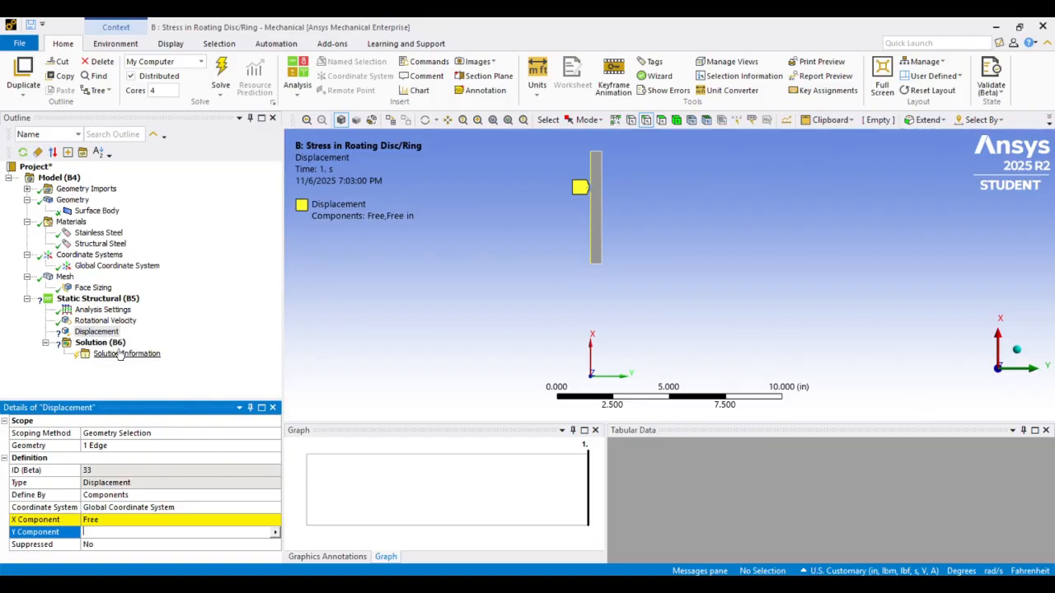
pyautogui.rightClick(99, 331)
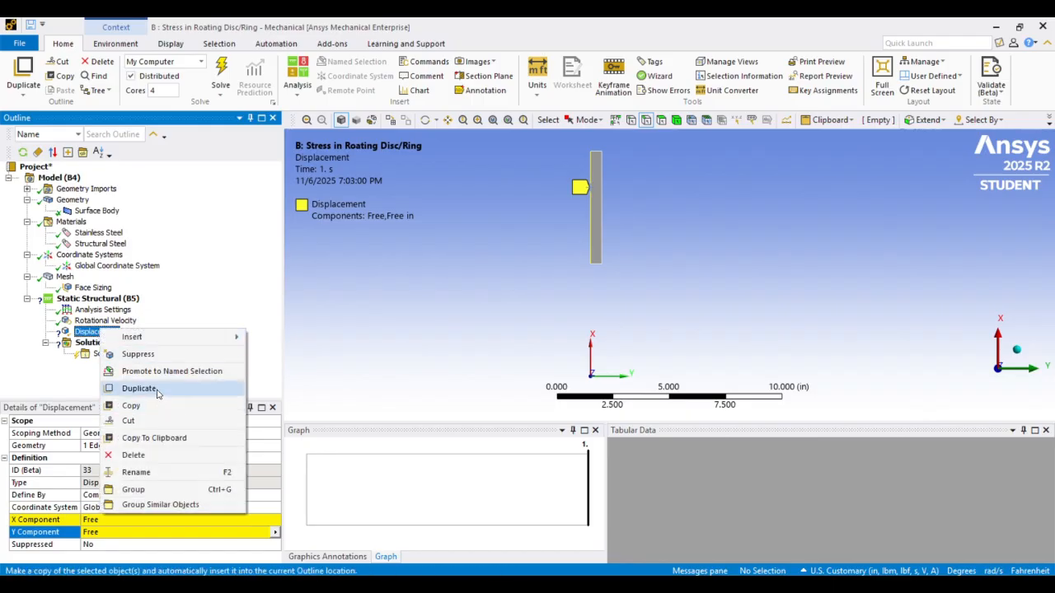
pyautogui.click(133, 455)
pyautogui.click(531, 353)
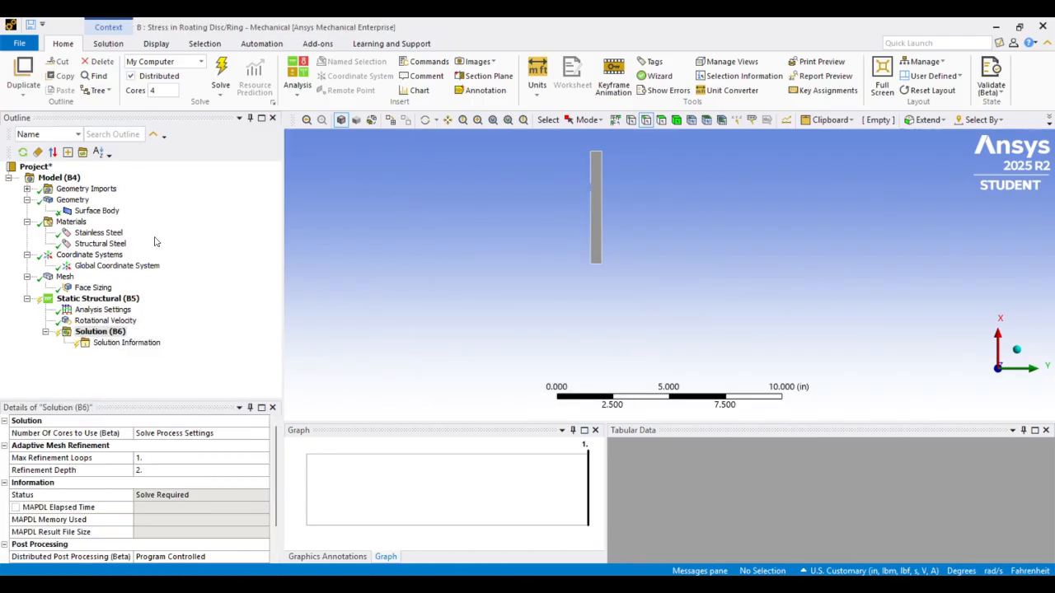
# Insert a Symmetry object under the model and add a Symmetry Region to it
pyautogui.click(58, 178)
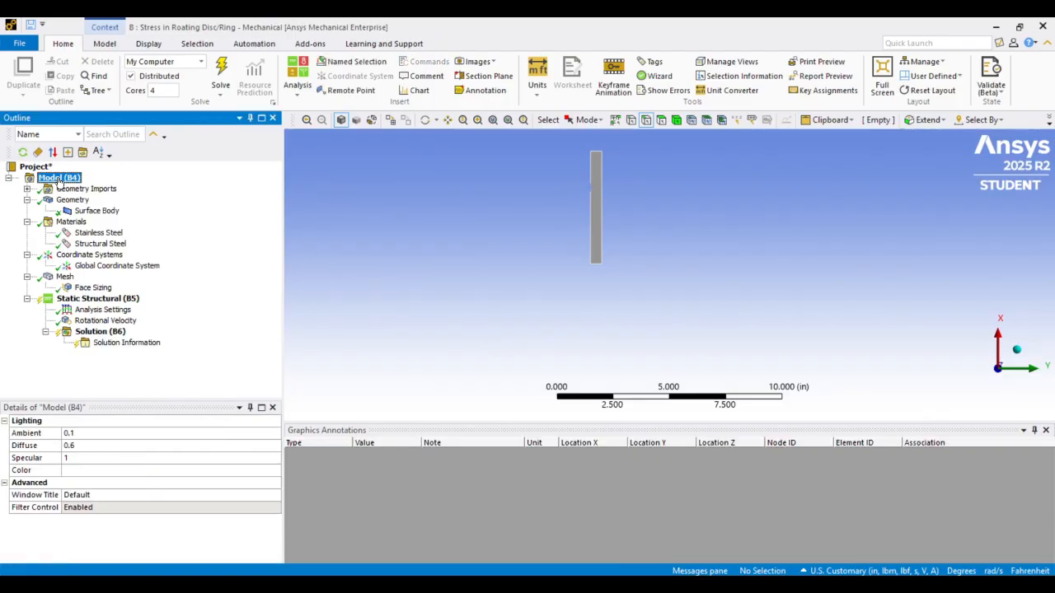
pyautogui.rightClick(59, 181)
pyautogui.moveTo(157, 187)
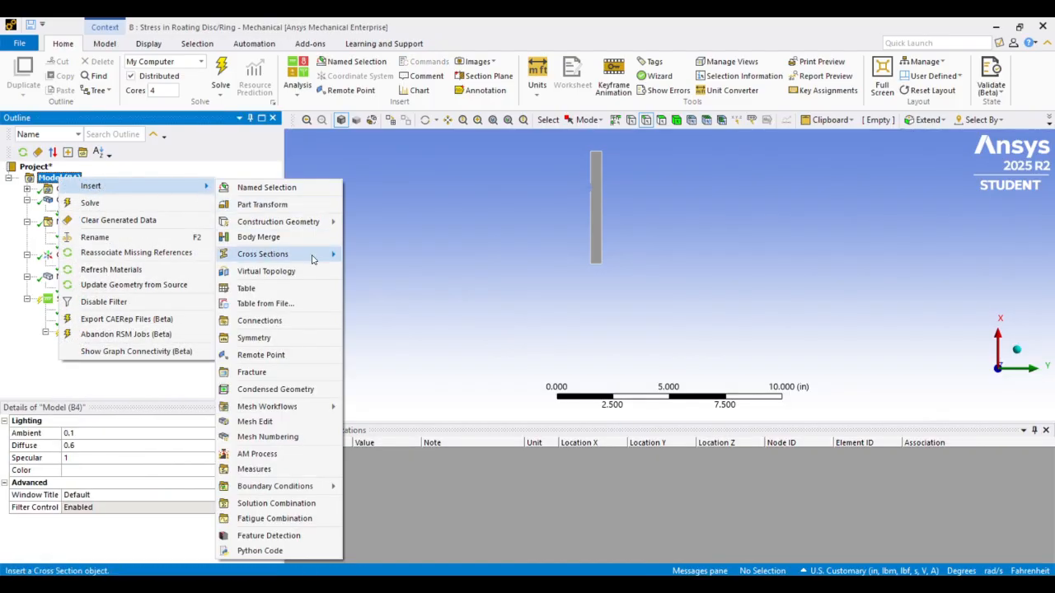
pyautogui.click(281, 340)
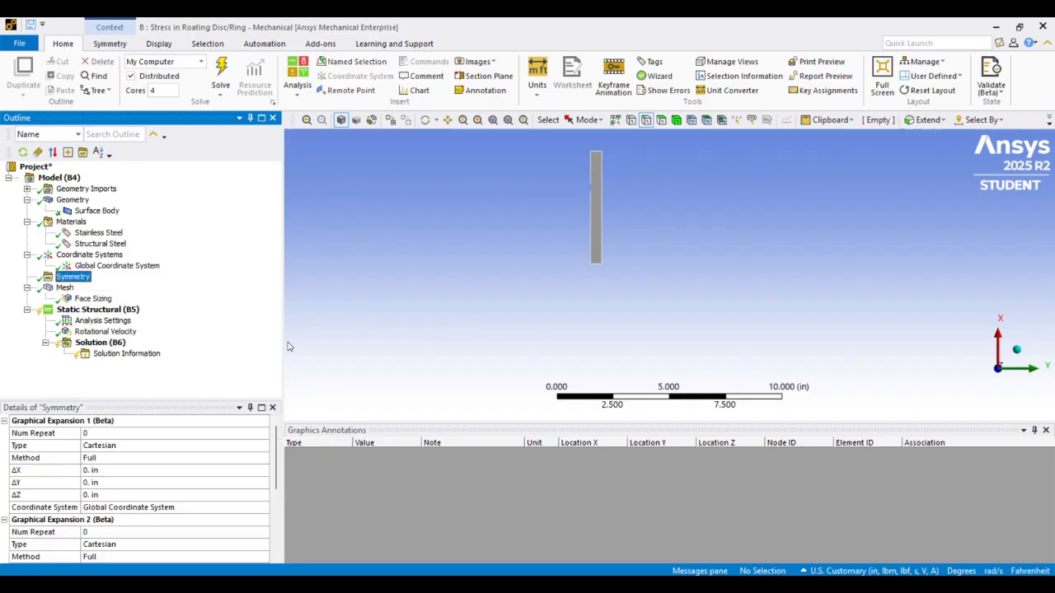
pyautogui.rightClick(78, 282)
pyautogui.moveTo(111, 283)
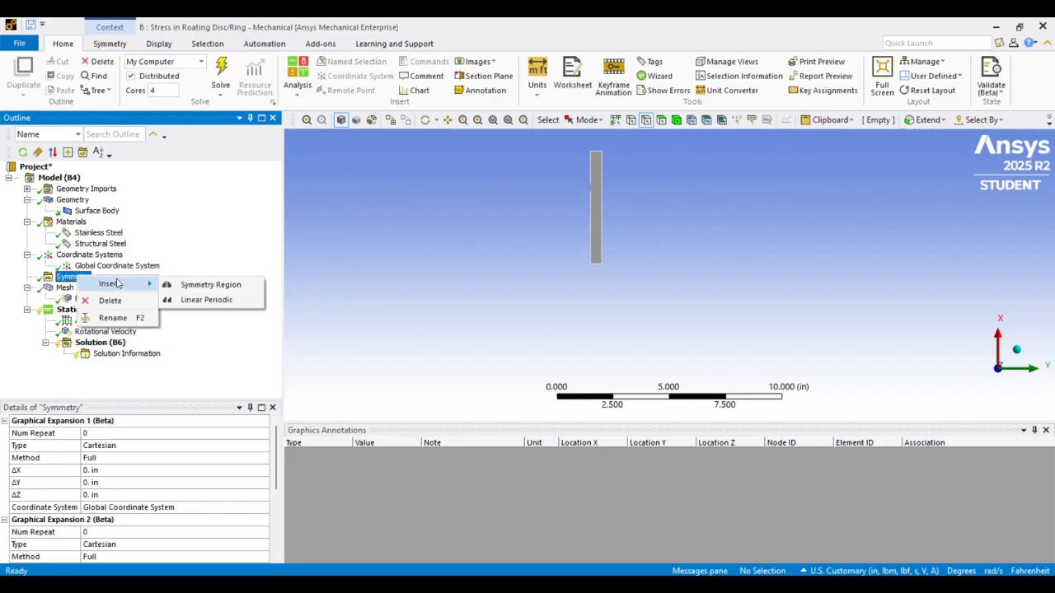
pyautogui.click(198, 286)
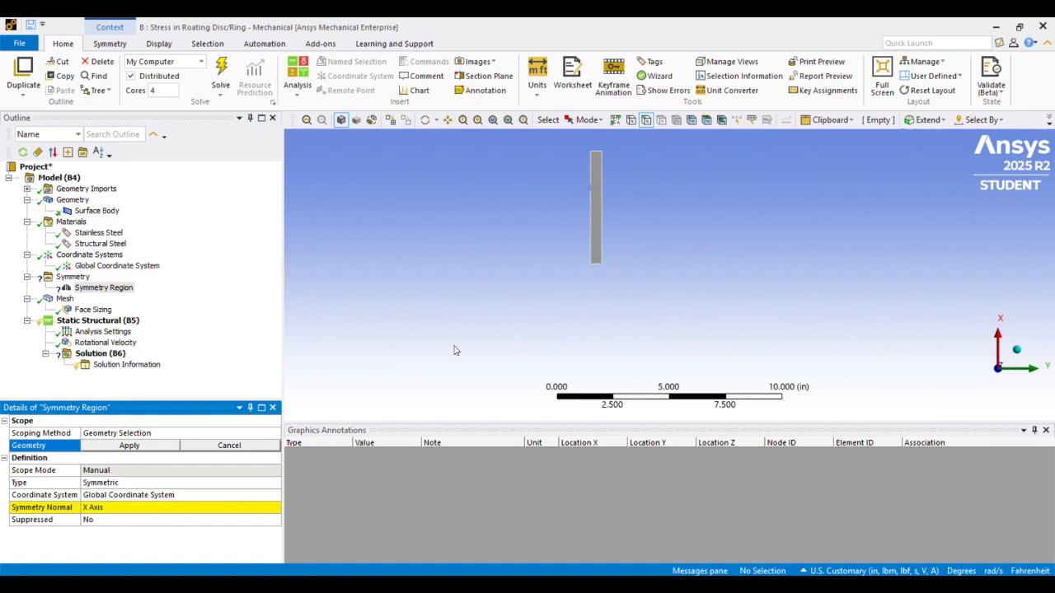
# Scope the Symmetry Region to the cross-section's long edge at the lower-Y side and set its Symmetry Normal to Y Axis
pyautogui.click(594, 184)
pyautogui.click(110, 446)
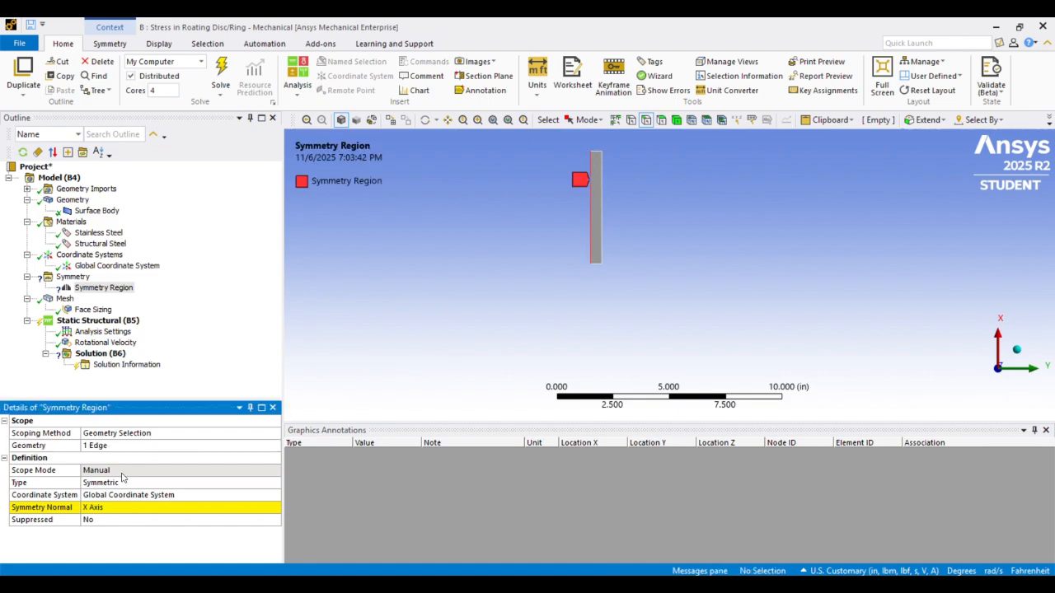
pyautogui.click(223, 510)
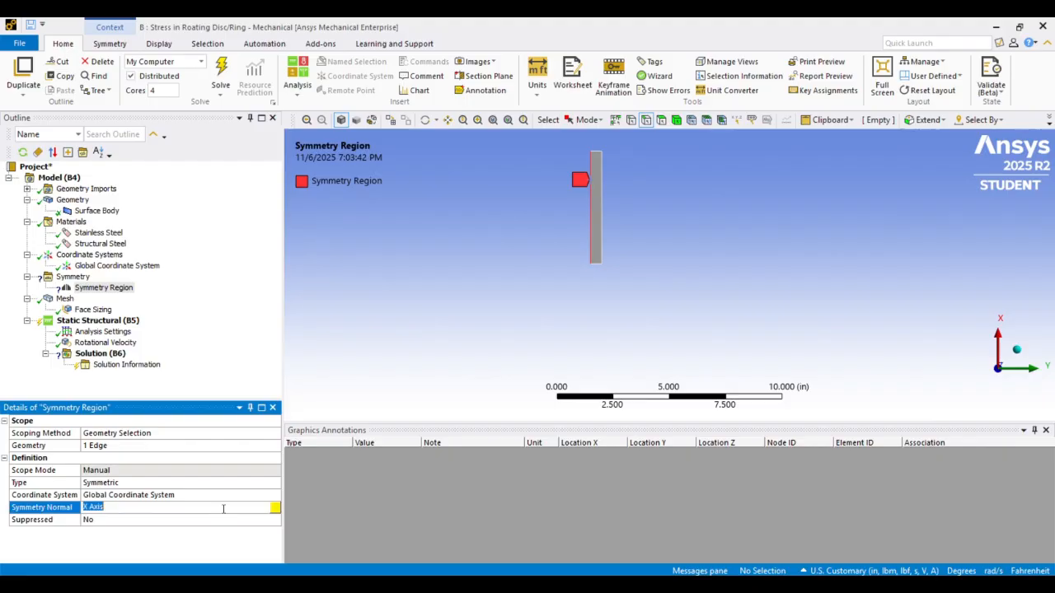
pyautogui.click(275, 510)
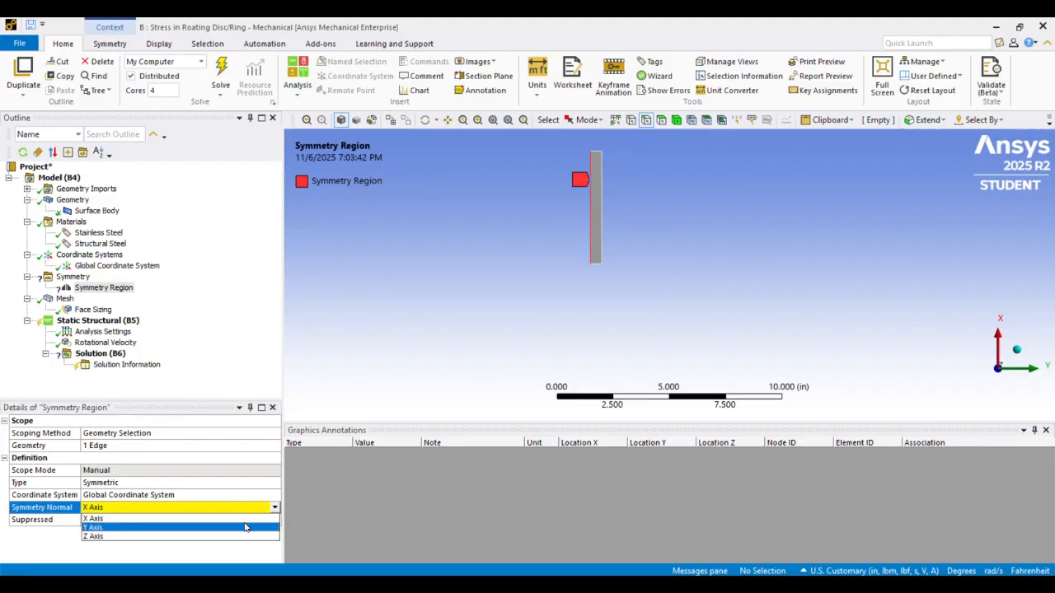
pyautogui.click(245, 527)
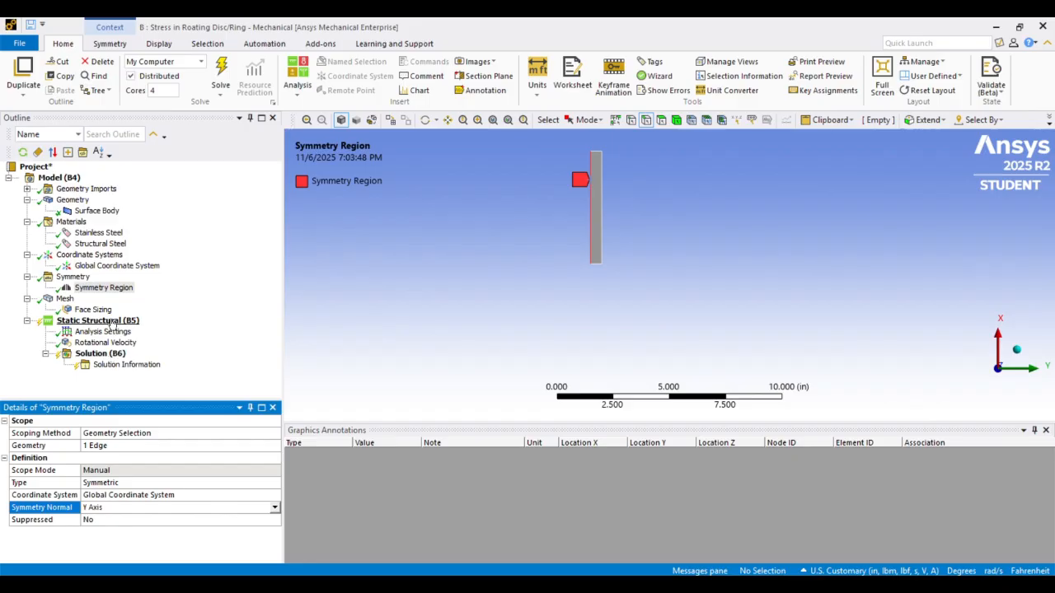
# Insert an Equivalent (von-Mises) stress result under the Solution
pyautogui.click(109, 357)
pyautogui.rightClick(109, 356)
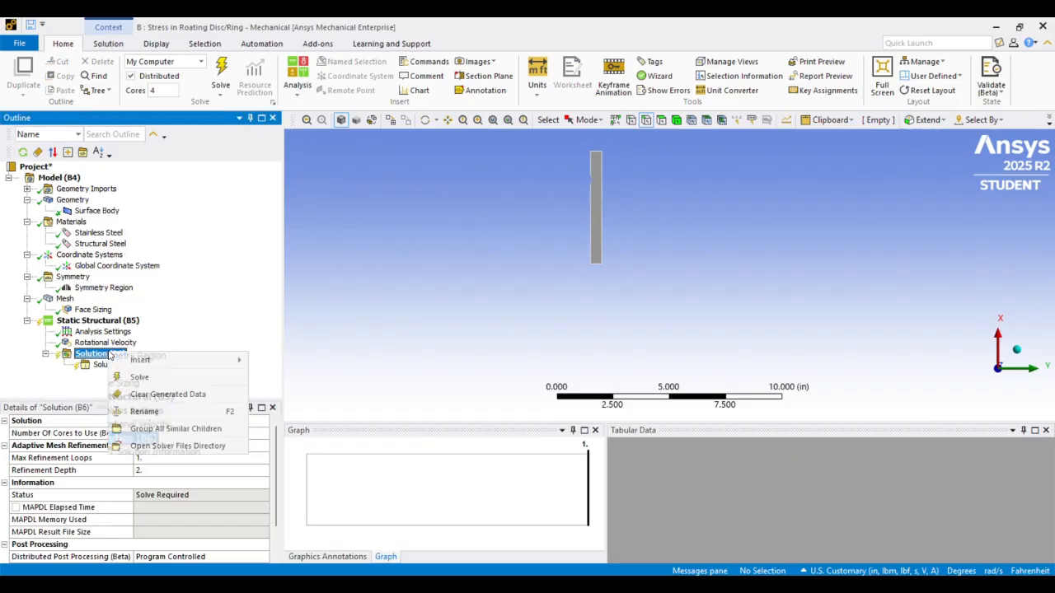
pyautogui.moveTo(157, 361)
pyautogui.moveTo(313, 315)
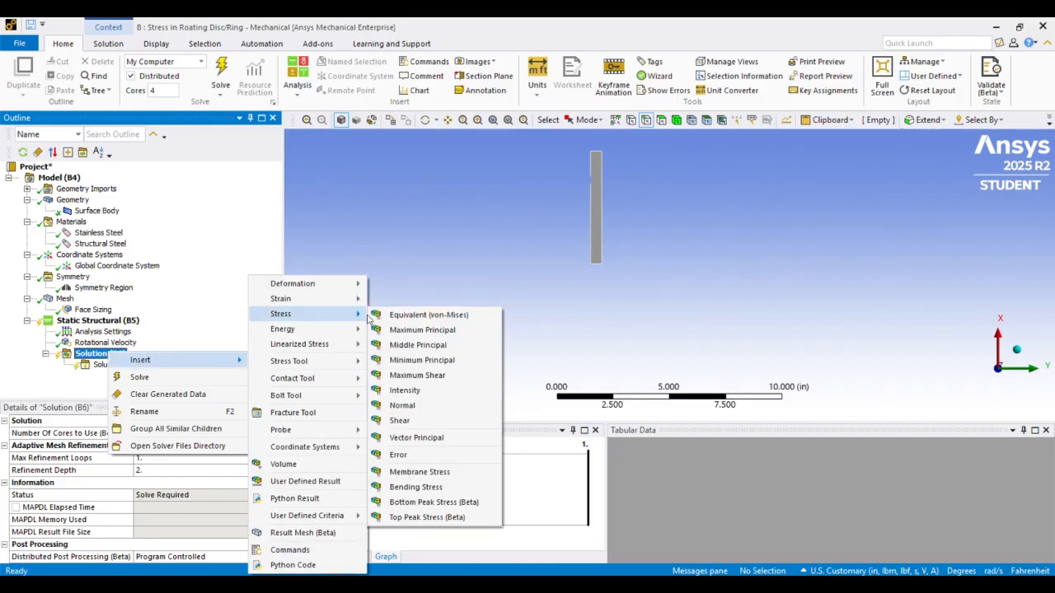
pyautogui.click(412, 316)
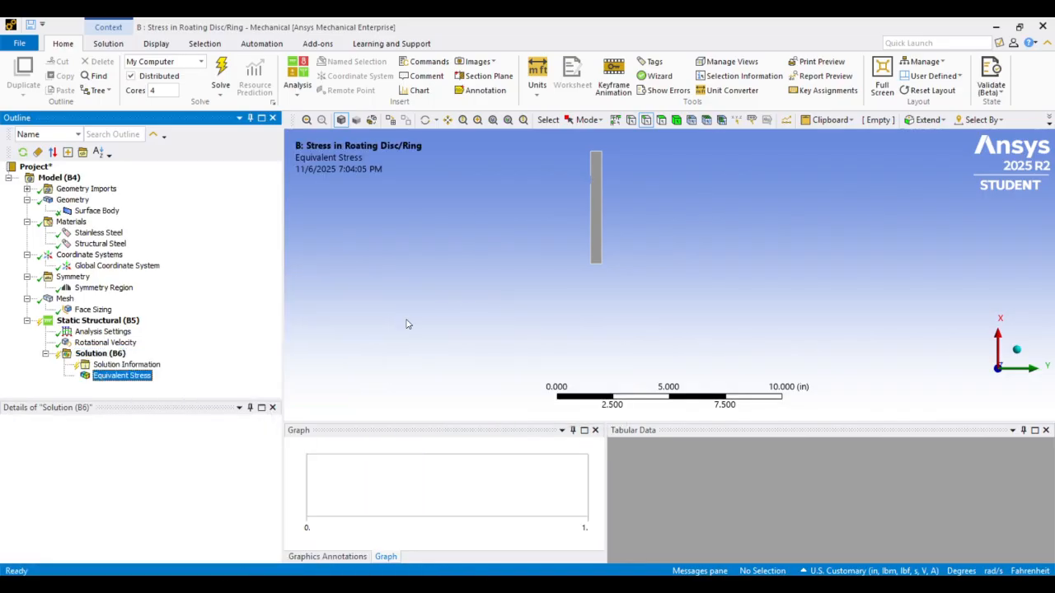
# Solve the analysis and examine the Equivalent Stress contour along the disc cross-section
pyautogui.click(108, 354)
pyautogui.rightClick(108, 357)
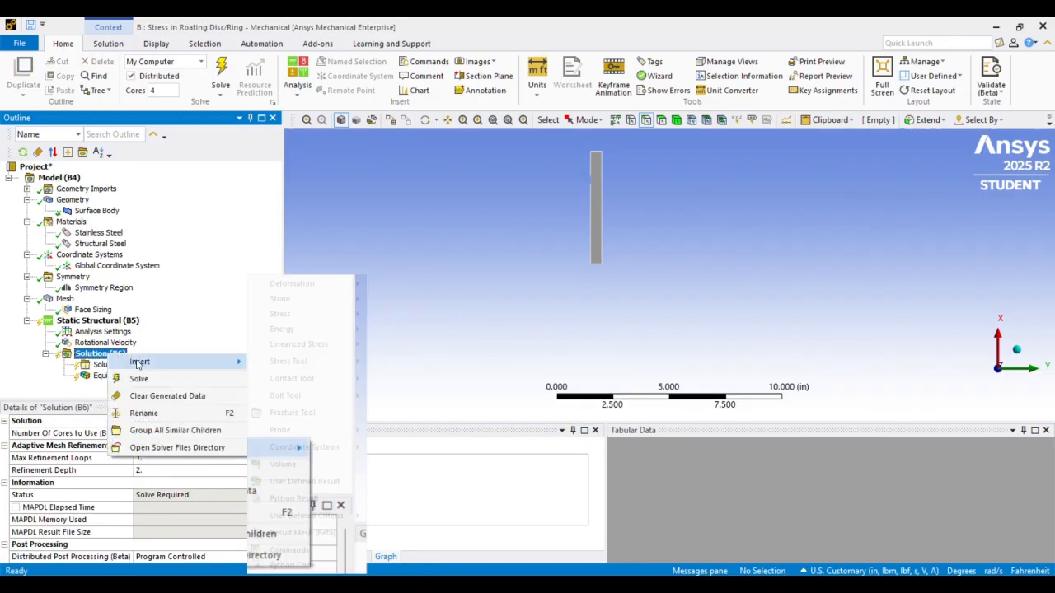
pyautogui.click(139, 379)
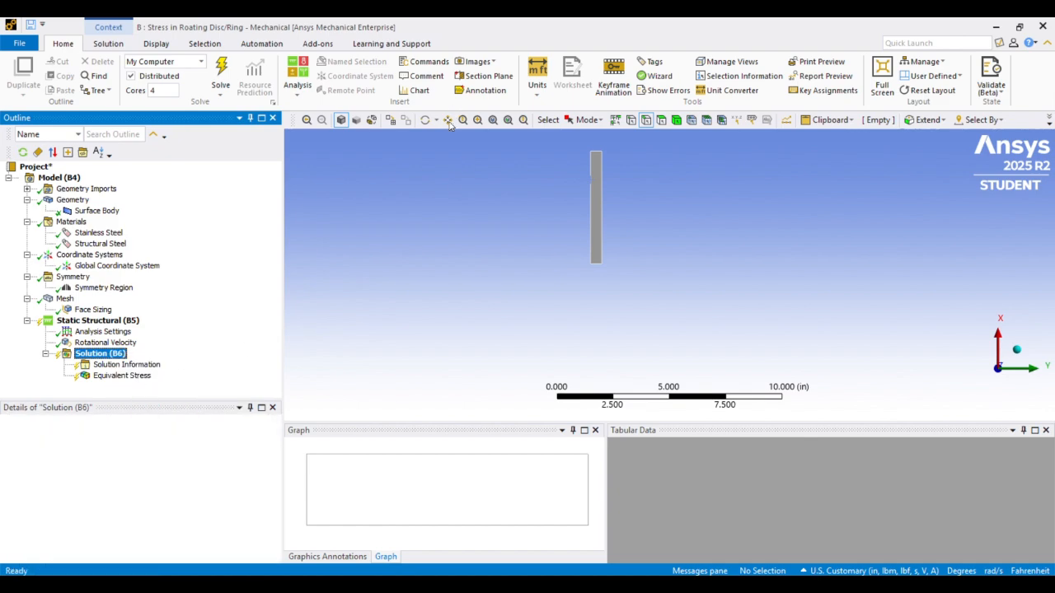
pyautogui.click(121, 376)
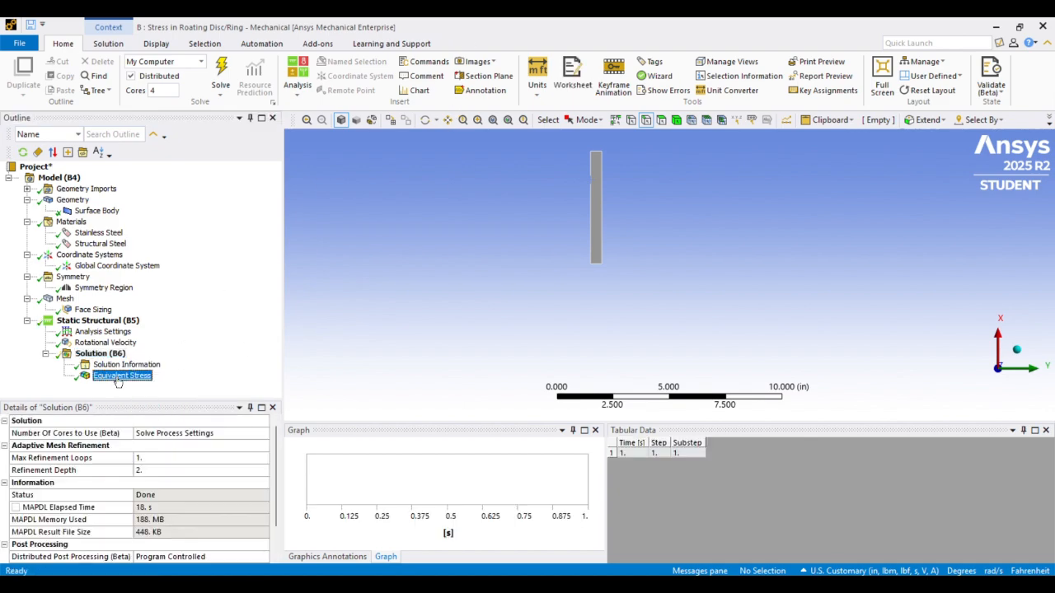
pyautogui.scroll(5, 609, 206)
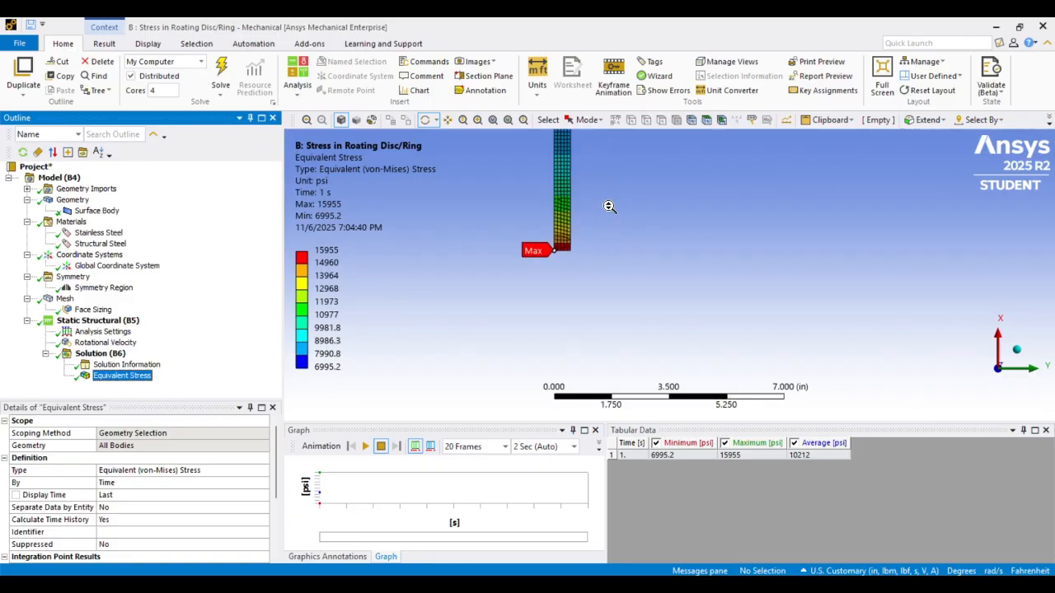
pyautogui.scroll(-4, 569, 190)
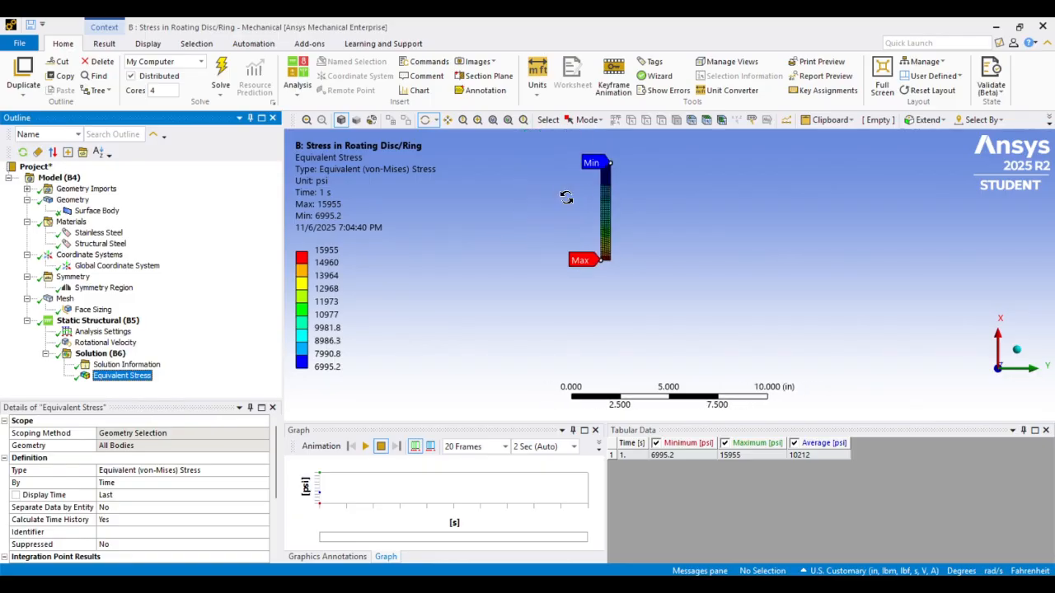